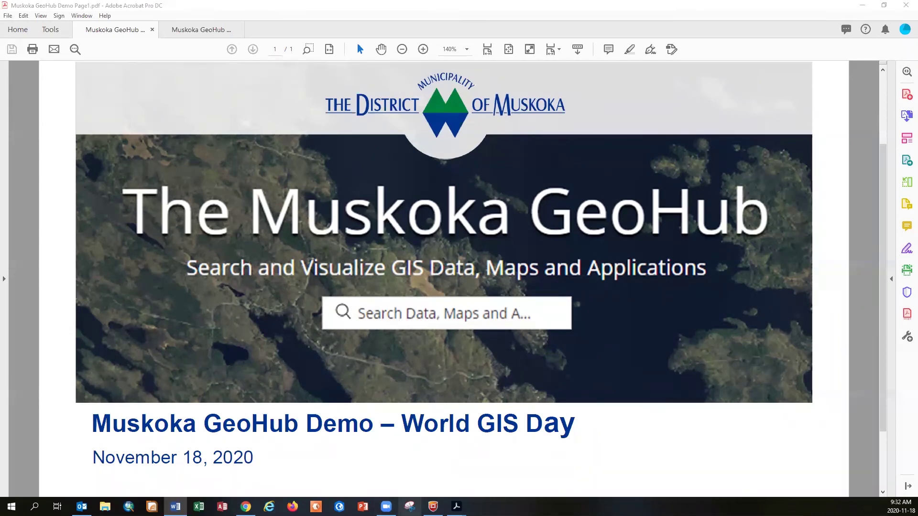
Bring the GeoHub home page forward and scroll its Maps section to the Air Photos of Muskoka card
mouse_move(246, 507)
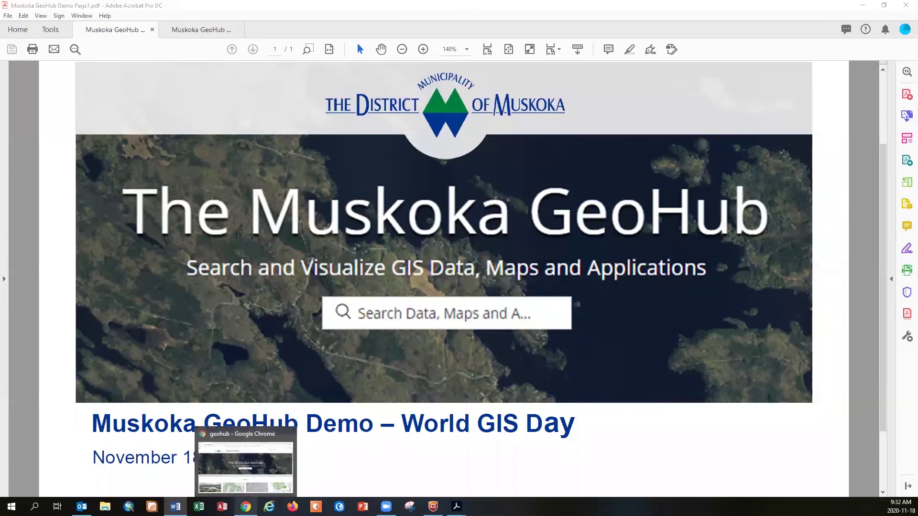
left_click(246, 464)
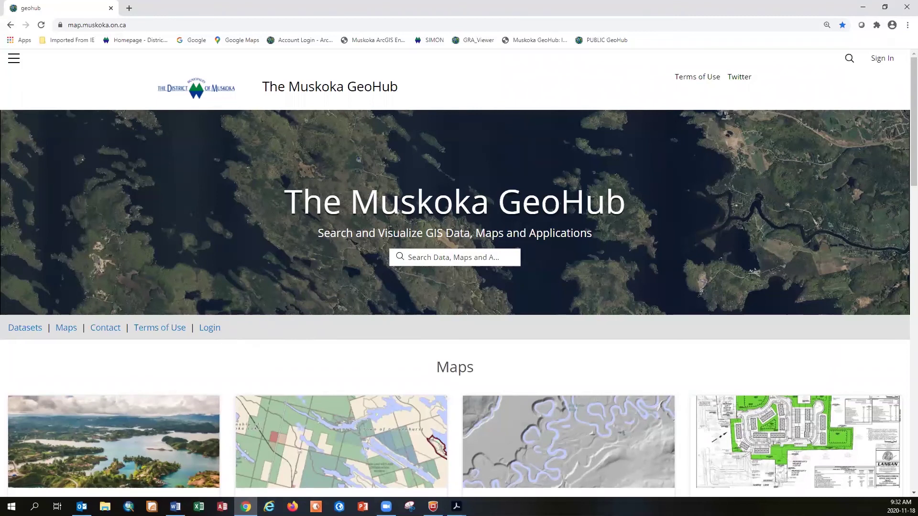
scroll(190, 340, "down", 3)
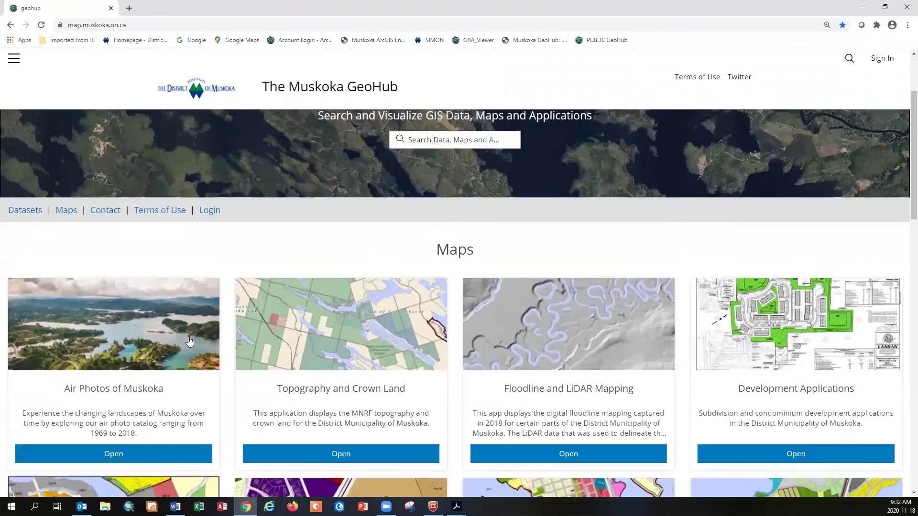
scroll(190, 340, "down", 15)
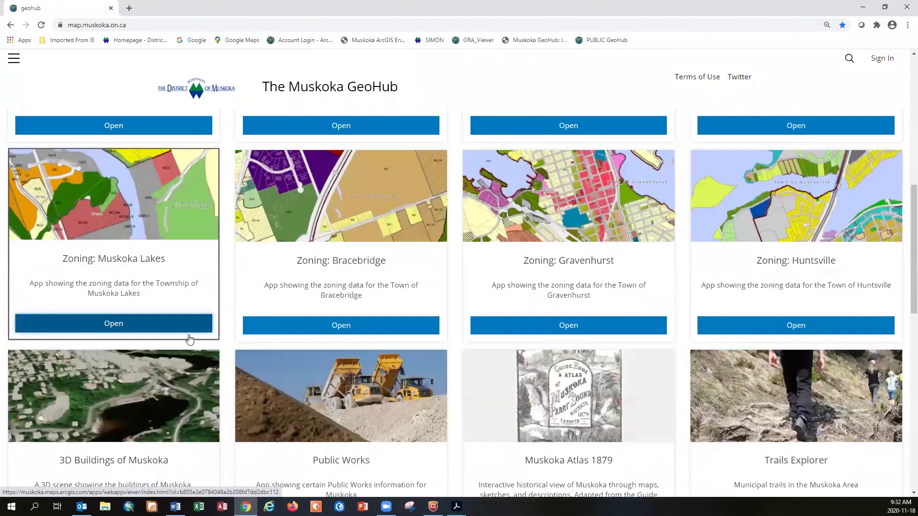
scroll(190, 339, "up", 13)
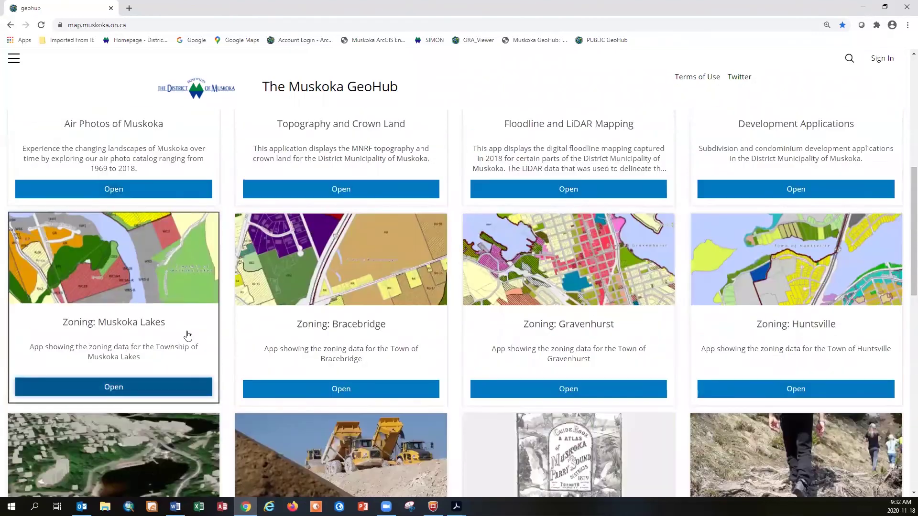
scroll(184, 333, "up", 2)
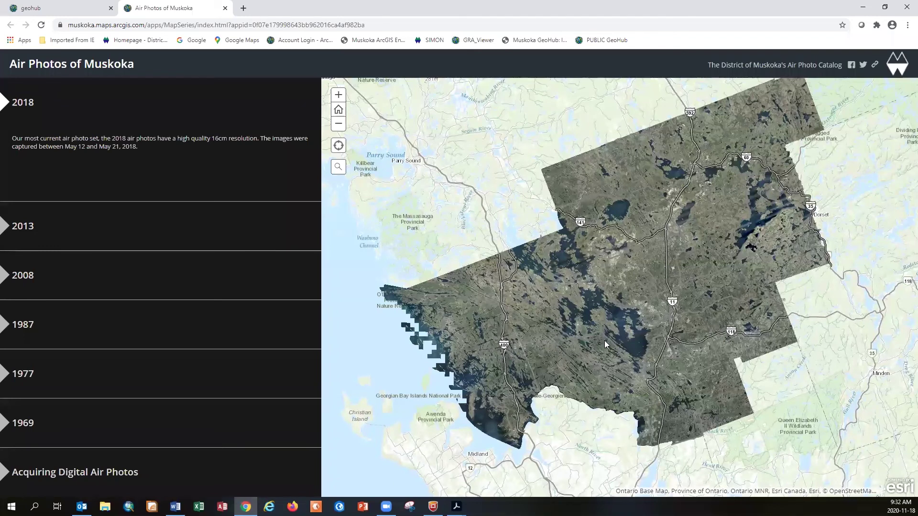
Test wheel and + zoom on the 2018 air photo map, then return to the full district extent
scroll(605, 340, "up", 2)
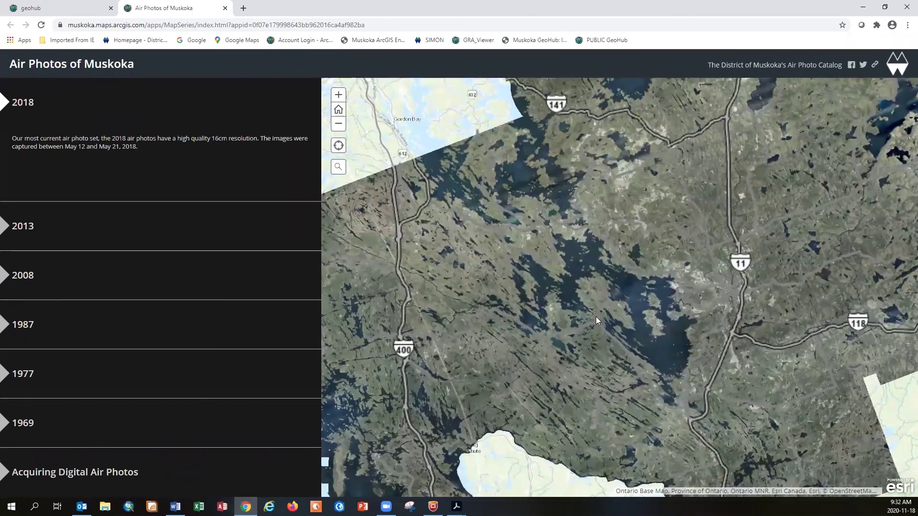
scroll(595, 316, "down", 2)
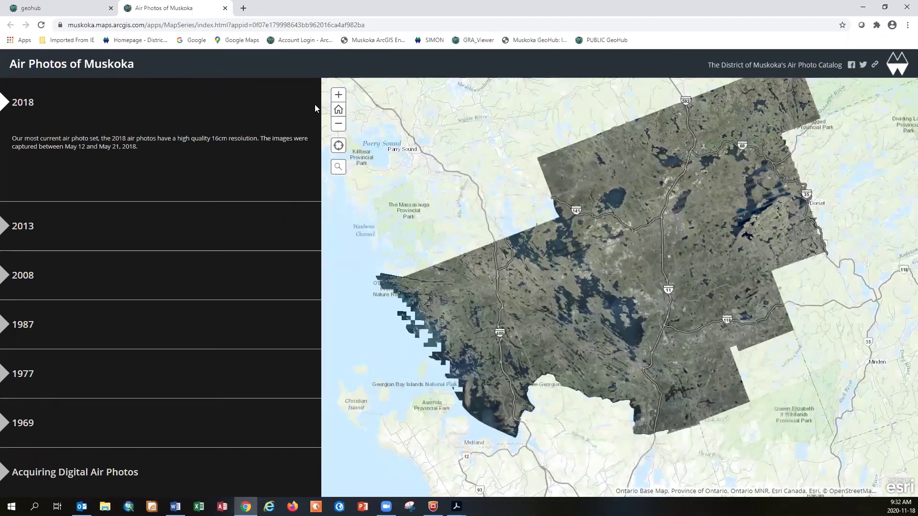
left_click(339, 95)
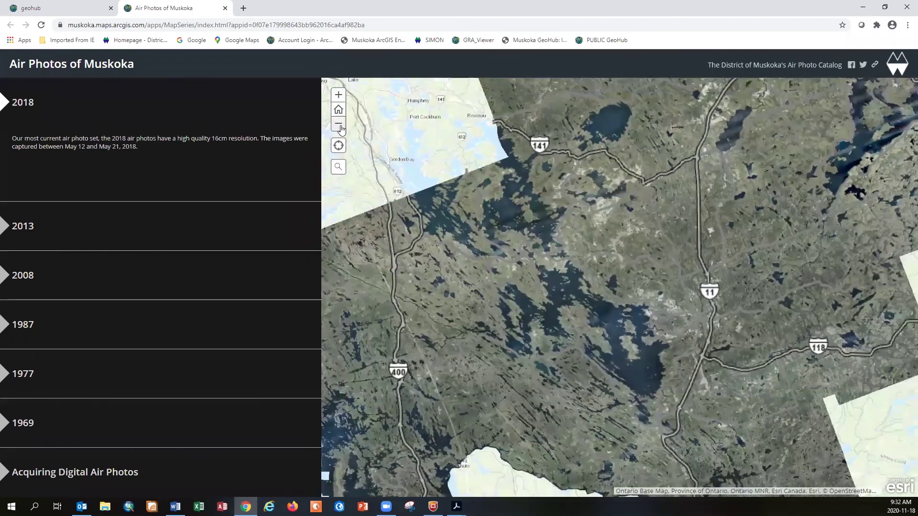
left_click(340, 111)
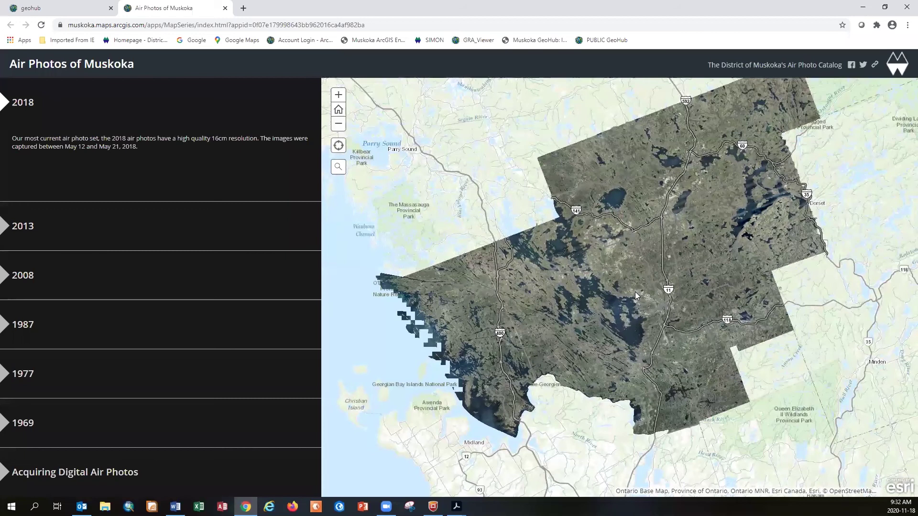
Zoom and pan into a town neighbourhood with sports fields near Highway 11
scroll(621, 309, "up", 4)
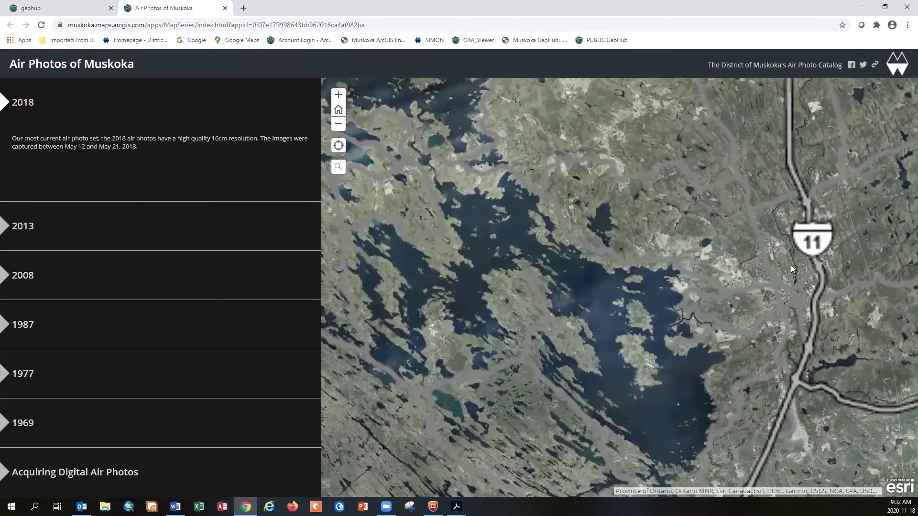
scroll(790, 265, "up", 3)
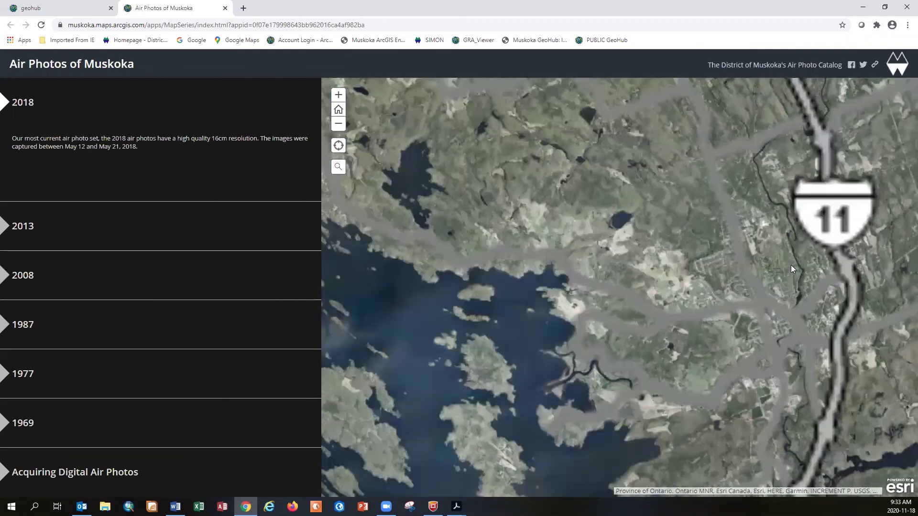
scroll(791, 265, "up", 3)
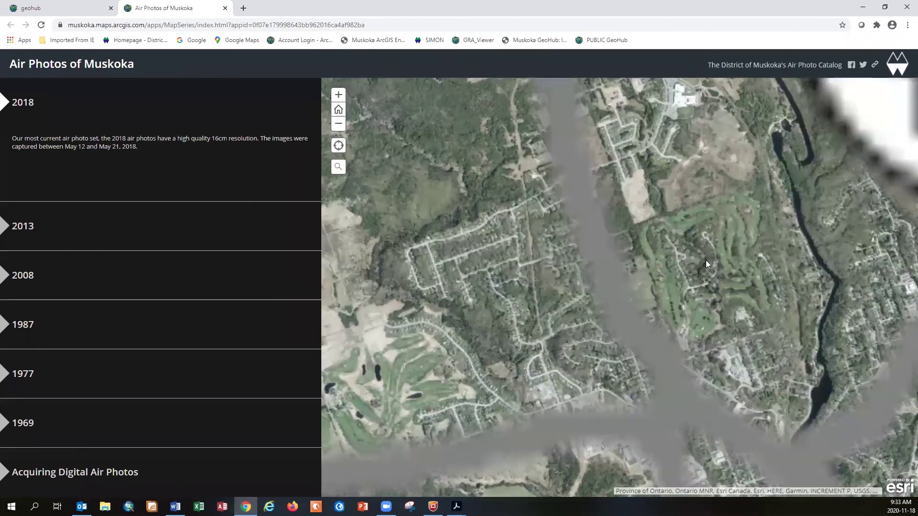
left_click_drag(537, 219, 483, 306)
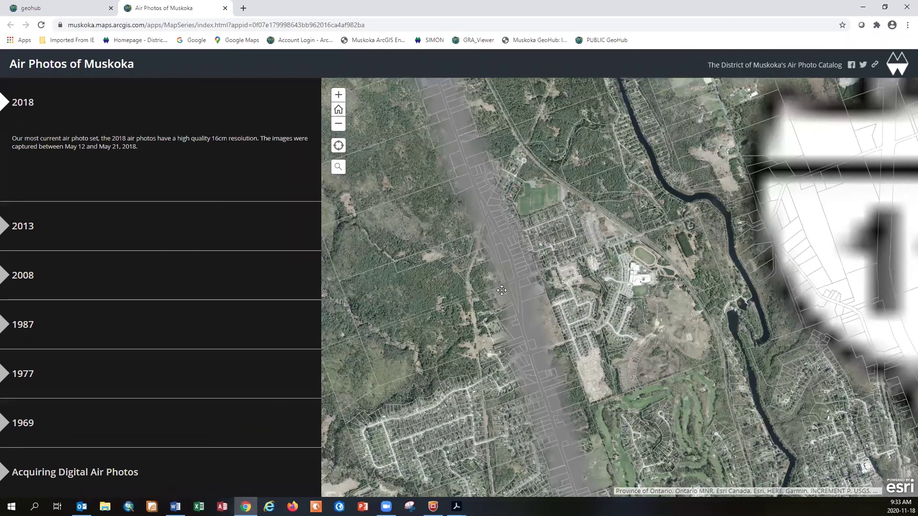
mouse_move(442, 270)
left_mouse_down()
mouse_move(496, 290)
mouse_move(456, 279)
left_mouse_up()
scroll(555, 230, "up", 2)
scroll(557, 225, "up", 1)
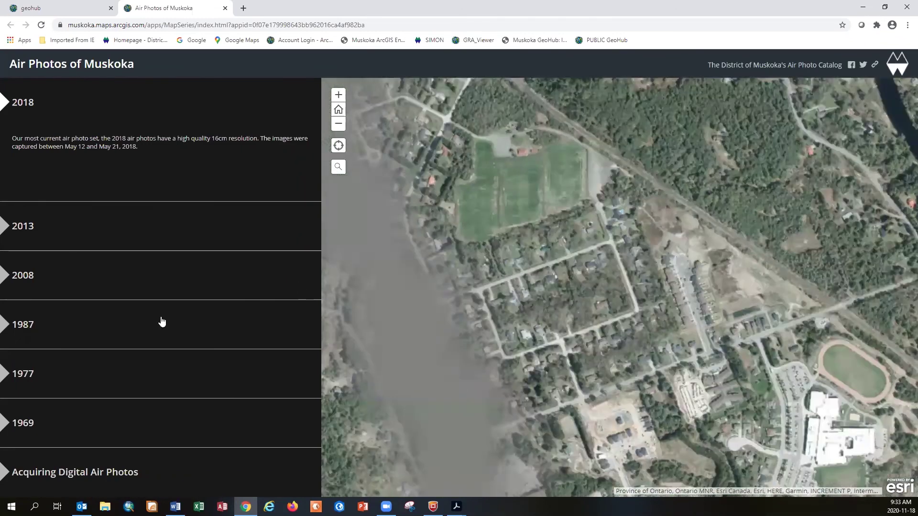
key("alt+Tab")
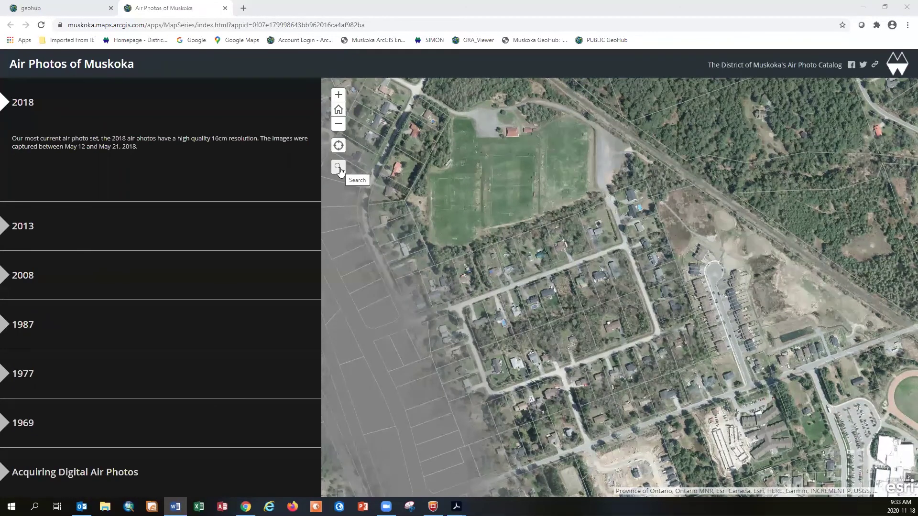
Search the pasted Bracebridge street address, go to its first suggestion, and adjust the surrounding view
left_click(339, 168)
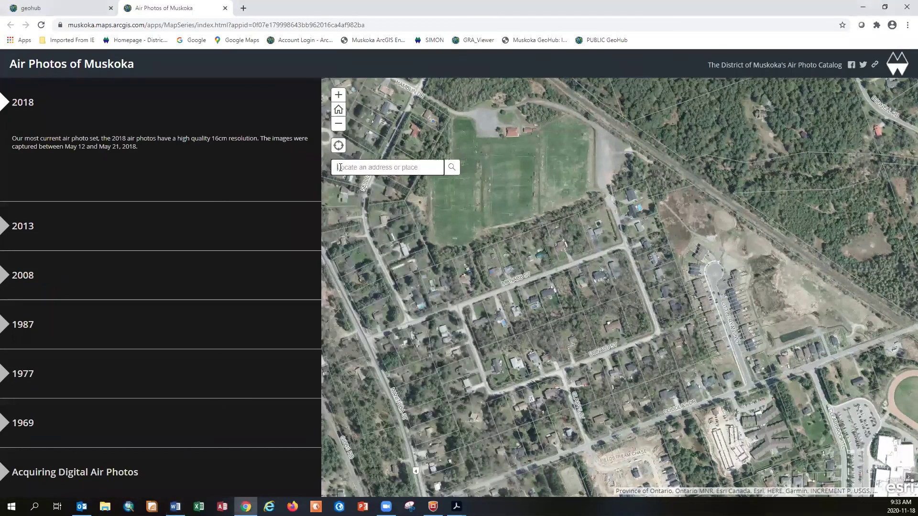
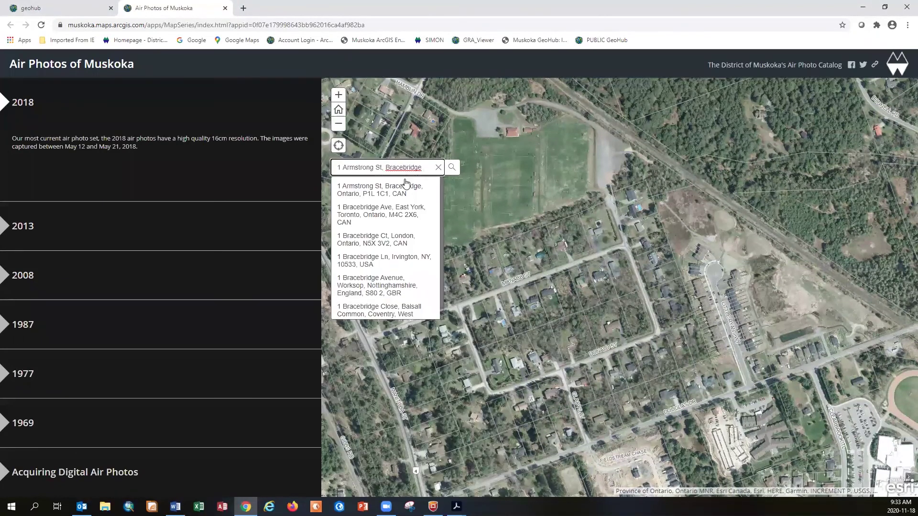
left_click(396, 189)
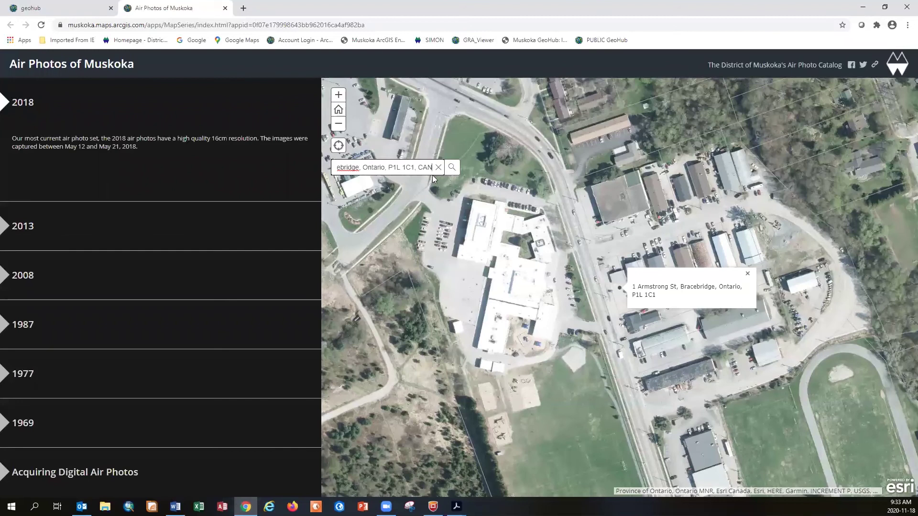
left_click(438, 168)
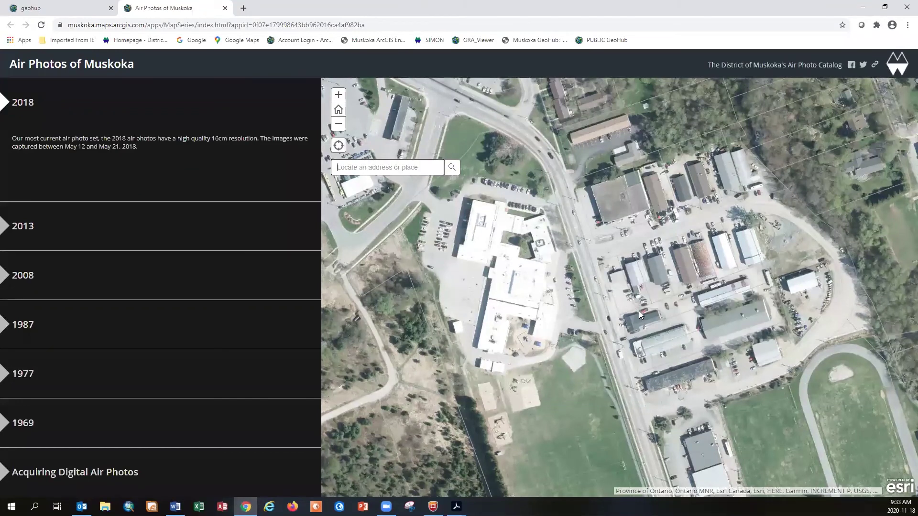
scroll(601, 311, "down", 1)
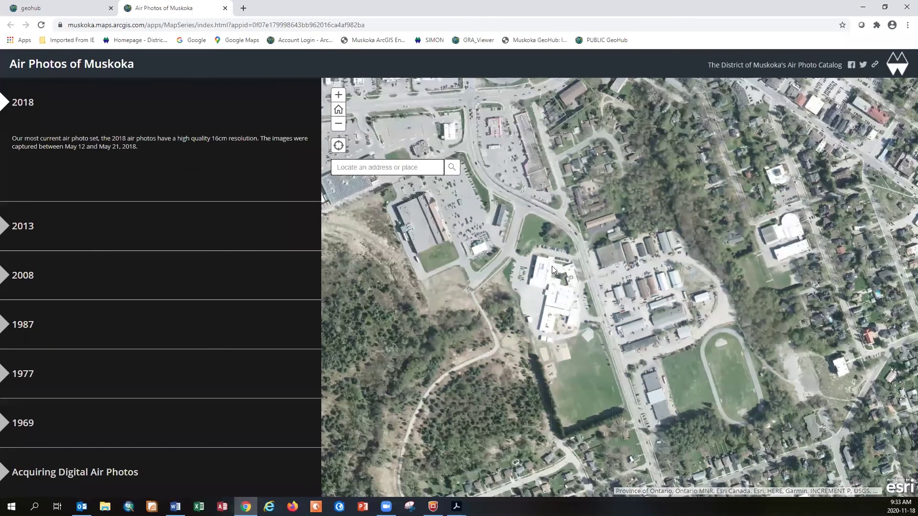
left_click_drag(546, 270, 566, 291)
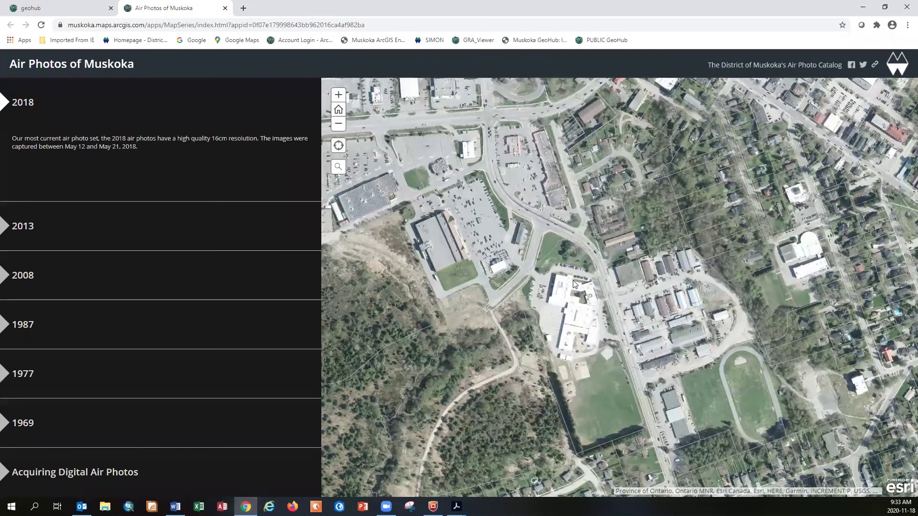
left_click(145, 231)
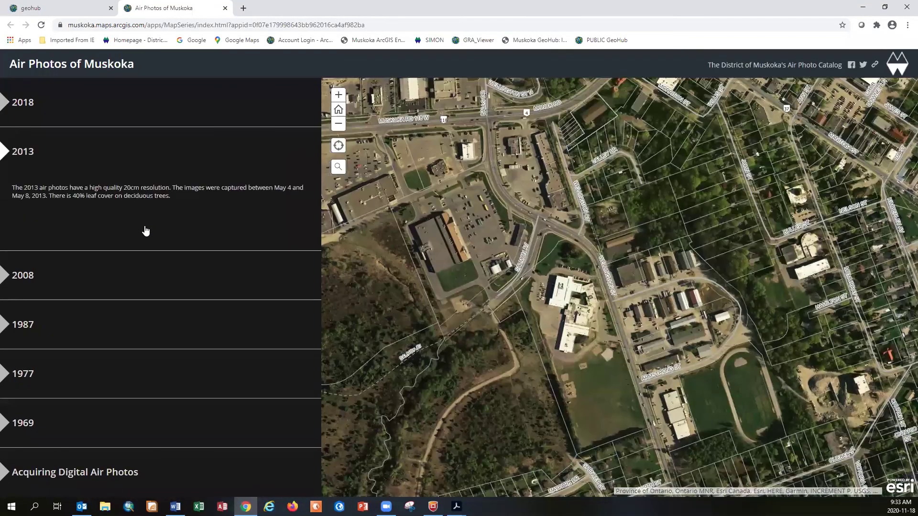
left_click(145, 279)
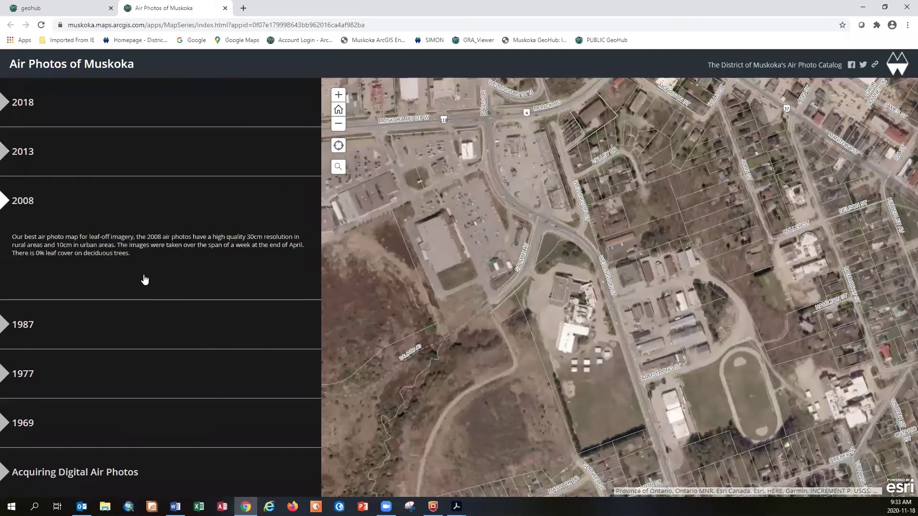
left_click(142, 323)
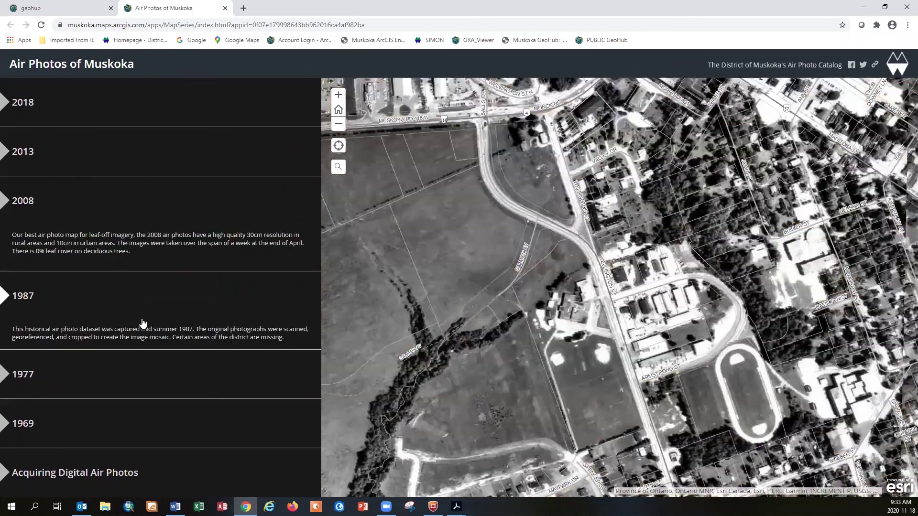
left_click(144, 373)
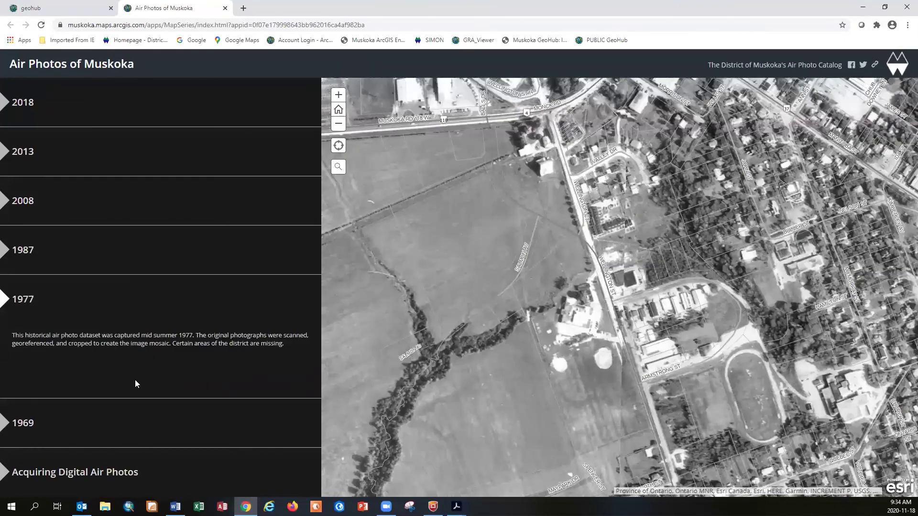
left_click(128, 421)
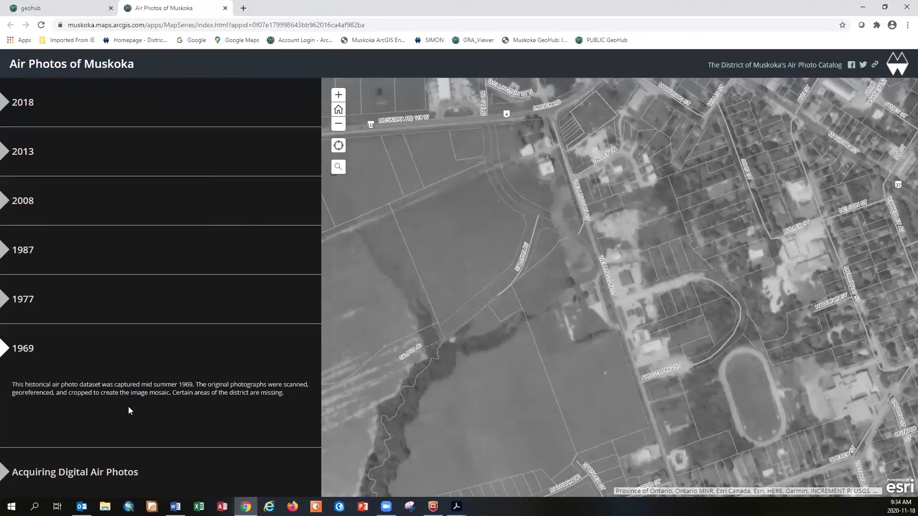
left_click(91, 100)
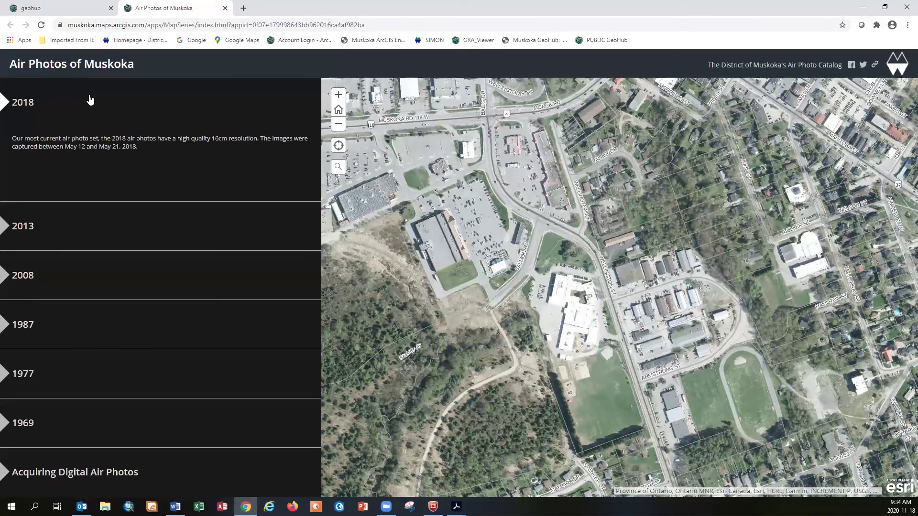
left_click(114, 474)
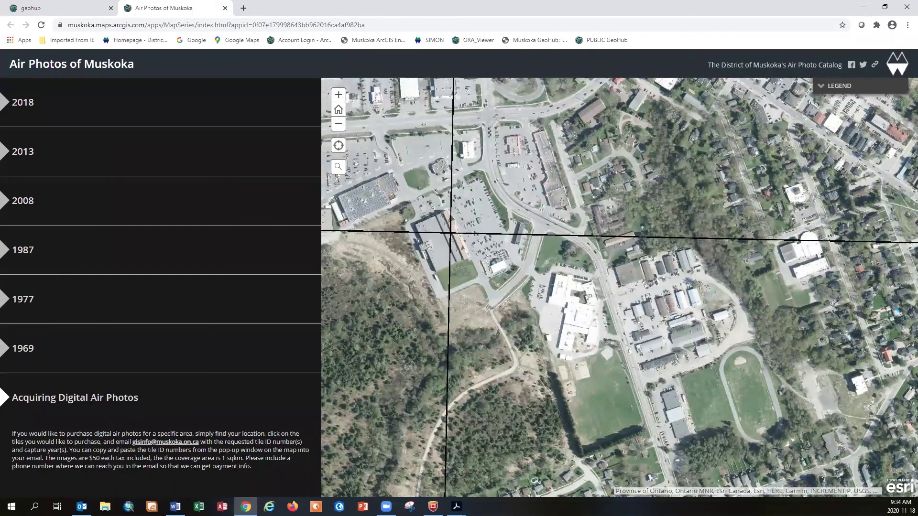
left_click(613, 340)
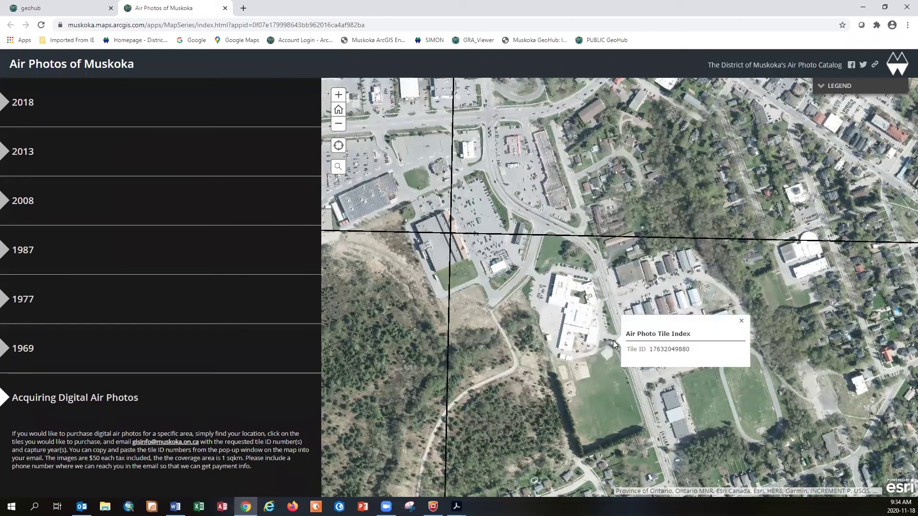
double_click(676, 350)
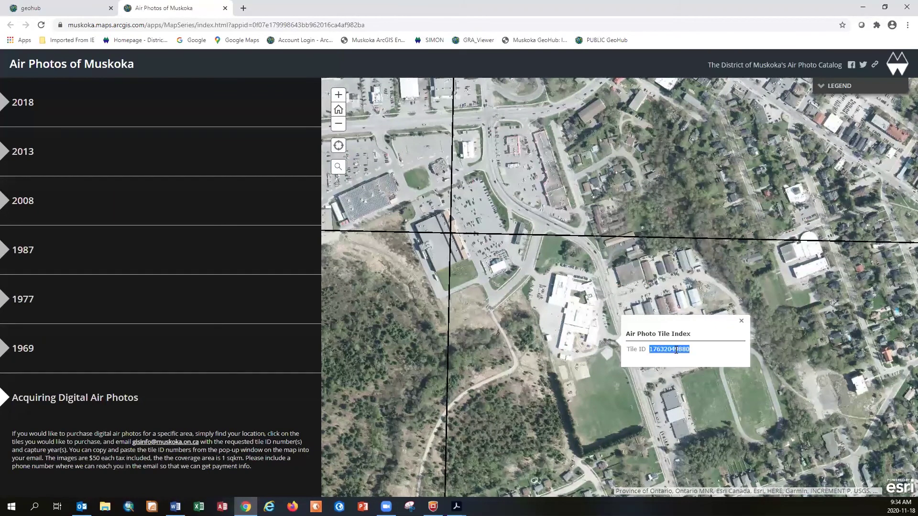
right_click(677, 350)
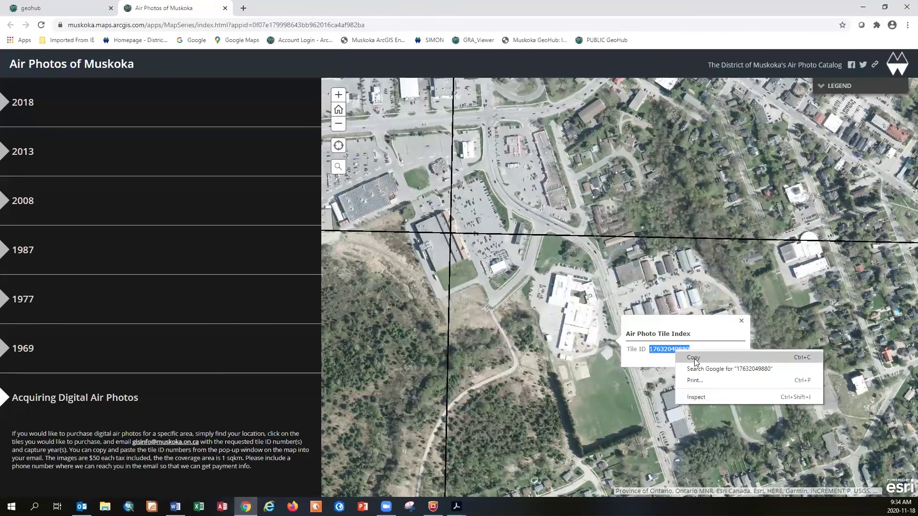
left_click(251, 433)
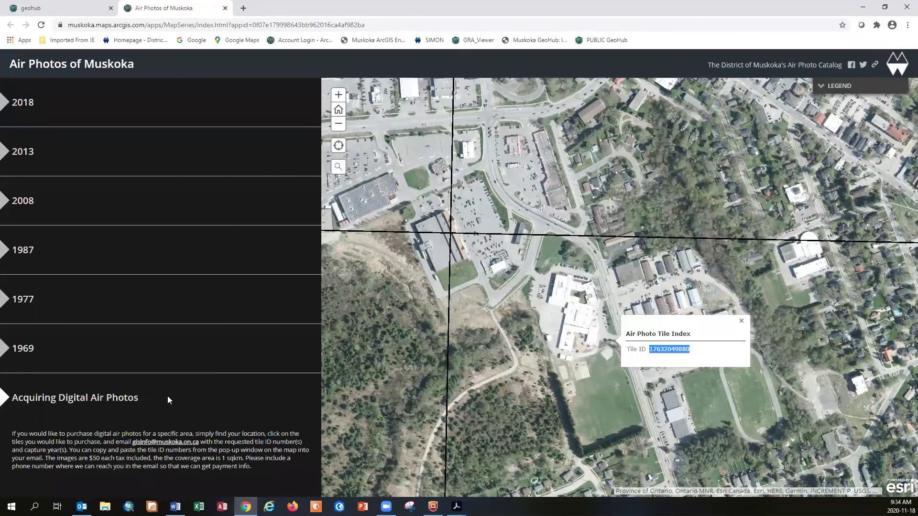
left_click(154, 445)
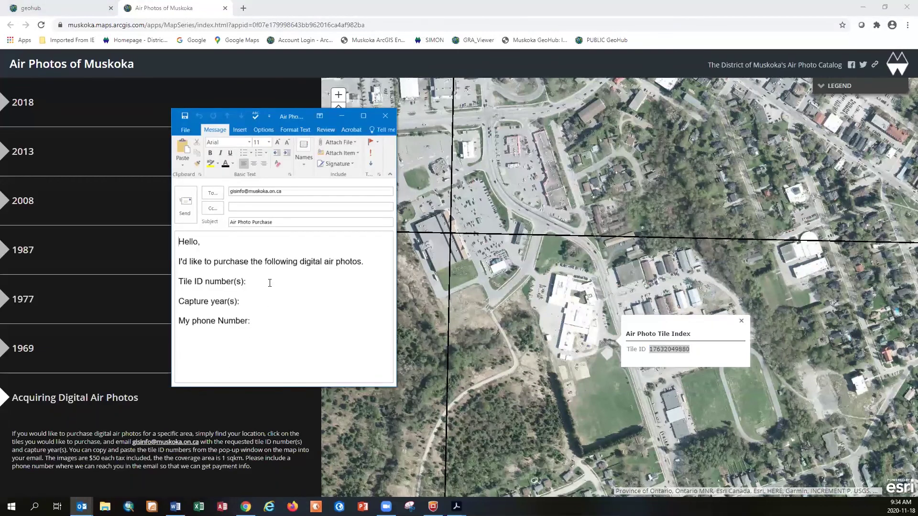
right_click(270, 282)
left_click(317, 323)
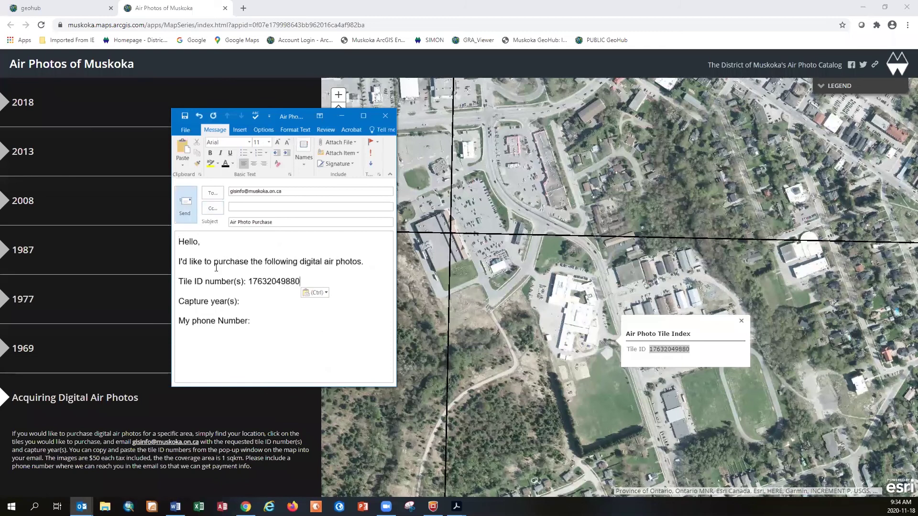
left_click(387, 117)
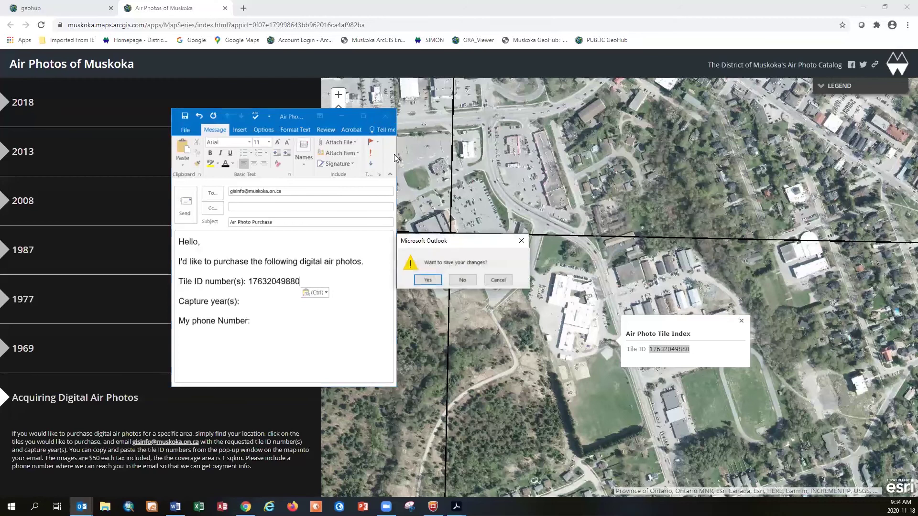
left_click(462, 281)
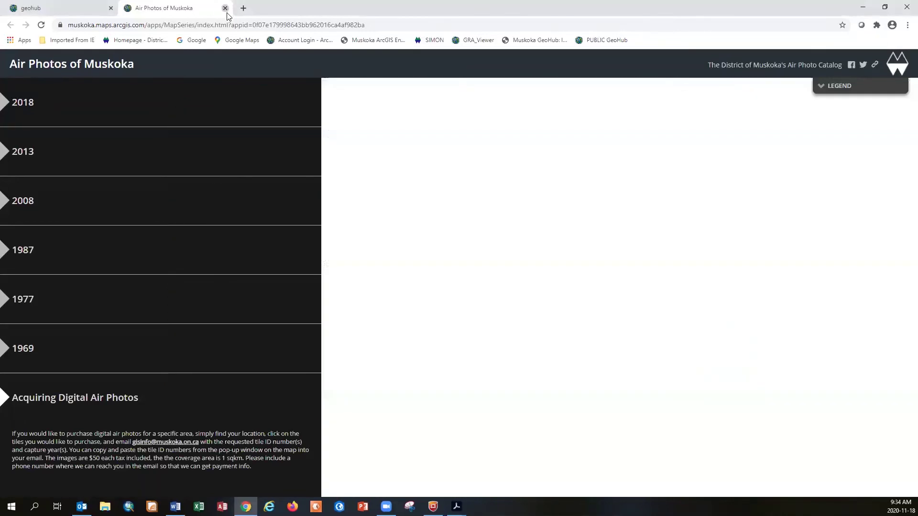
Close Air Photos, get past the Topography and Crown Land disclaimer, and zoom into Bracebridge's residential lots
left_click(224, 8)
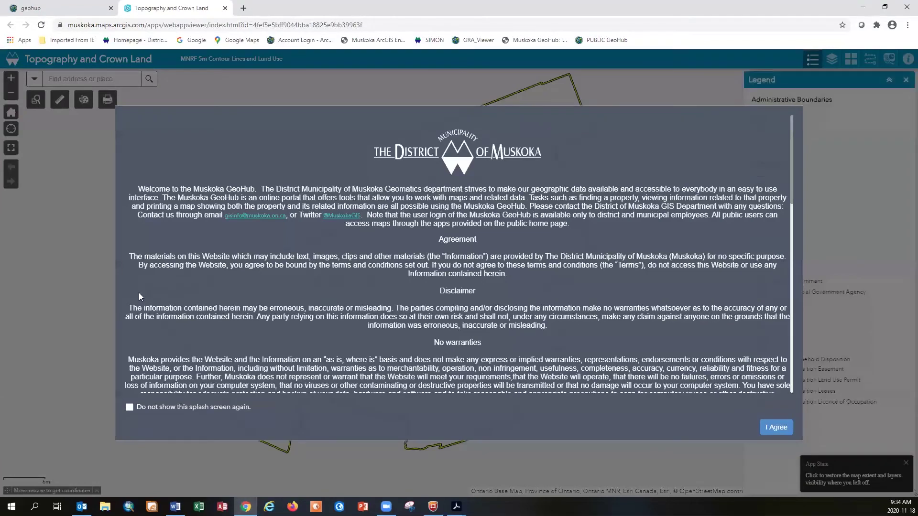
left_click(767, 428)
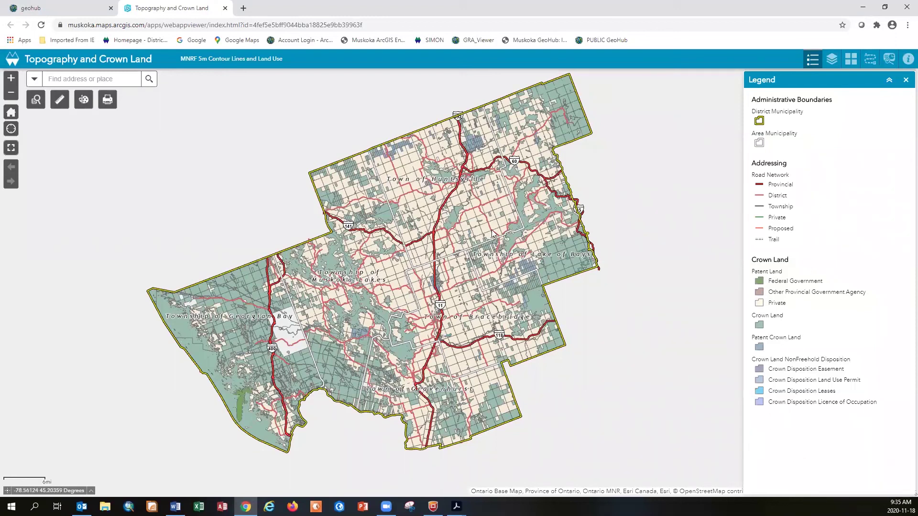
scroll(414, 319, "up", 1)
scroll(436, 298, "up", 2)
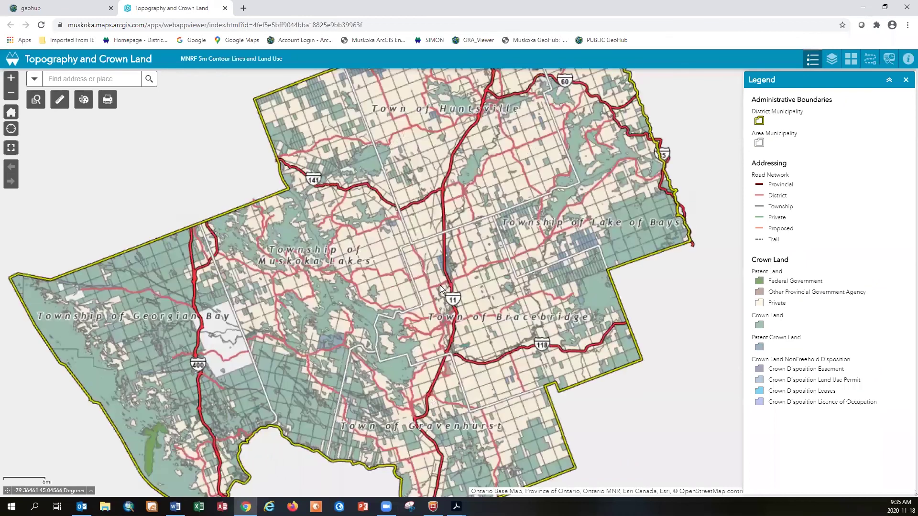
scroll(448, 287, "up", 1)
scroll(449, 300, "up", 1)
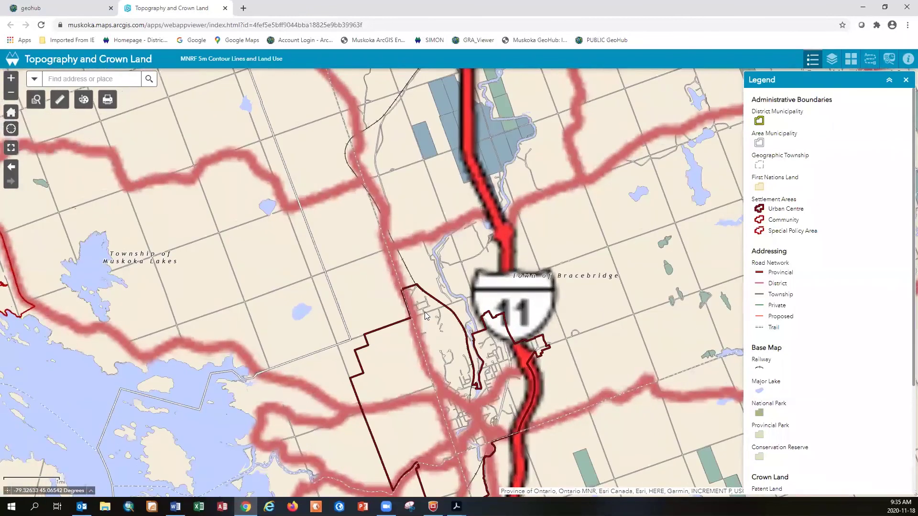
scroll(424, 312, "up", 1)
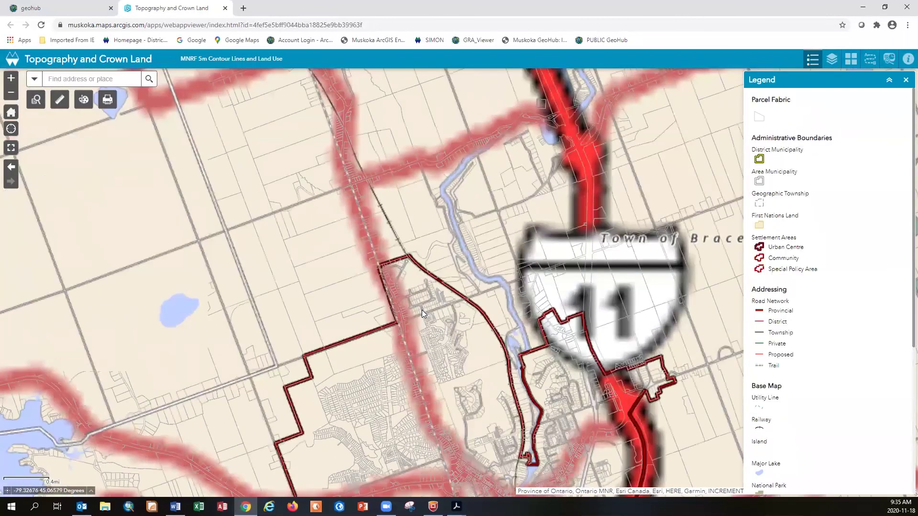
scroll(422, 310, "up", 1)
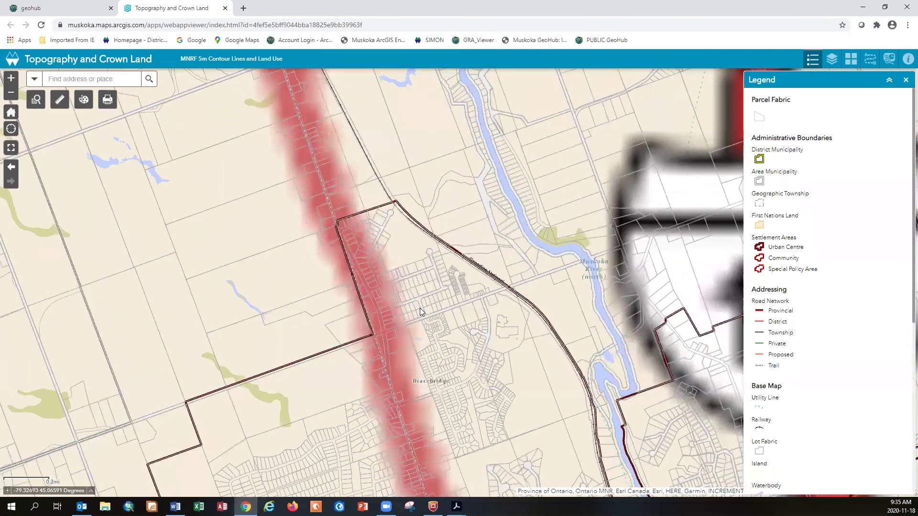
scroll(420, 308, "up", 1)
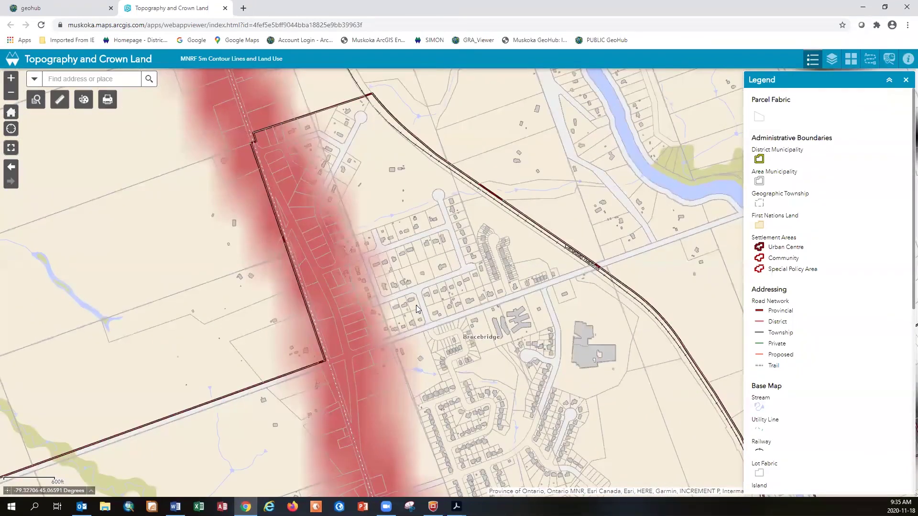
scroll(416, 305, "up", 2)
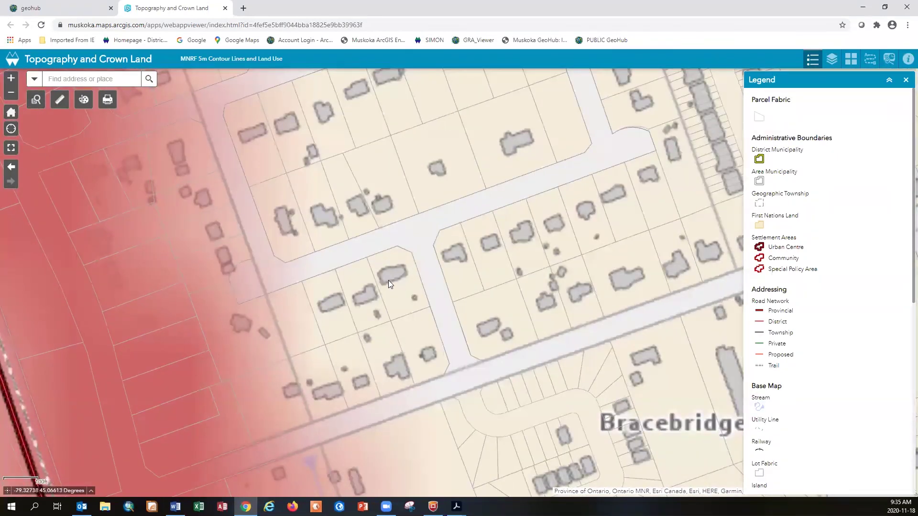
scroll(389, 280, "up", 1)
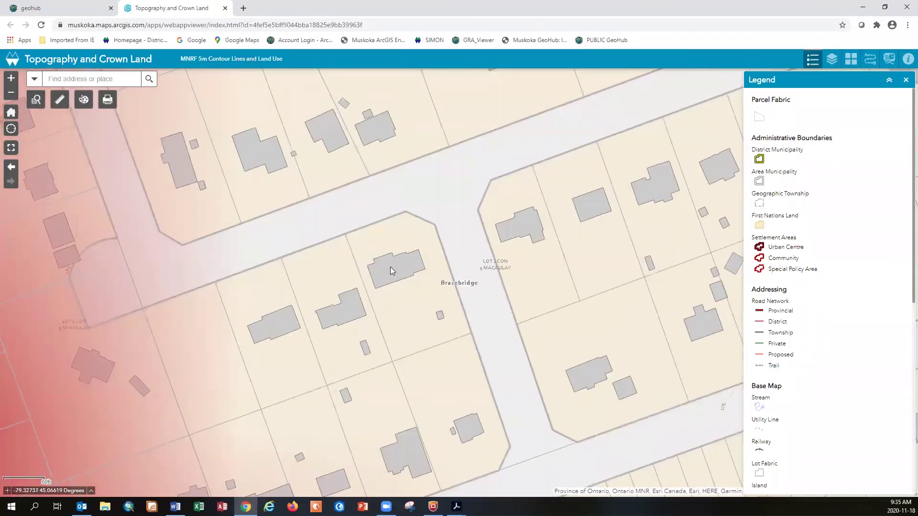
scroll(392, 270, "up", 1)
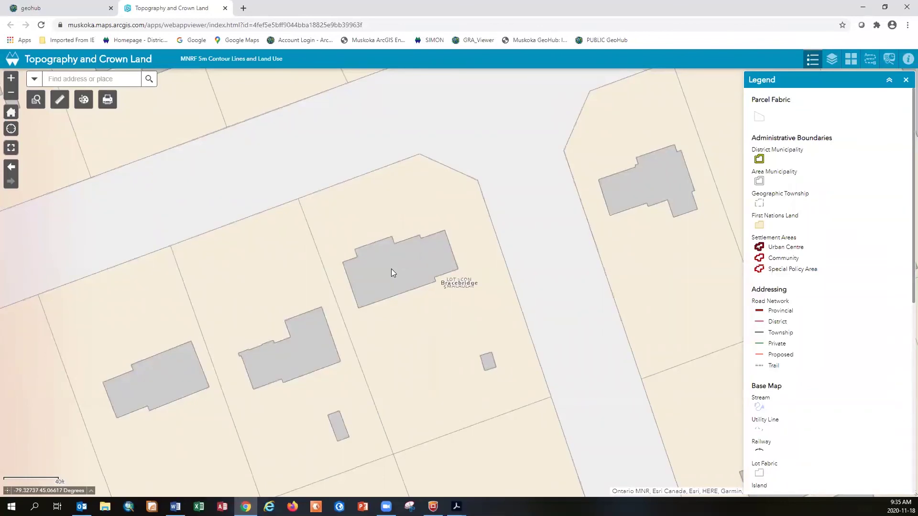
scroll(392, 269, "up", 1)
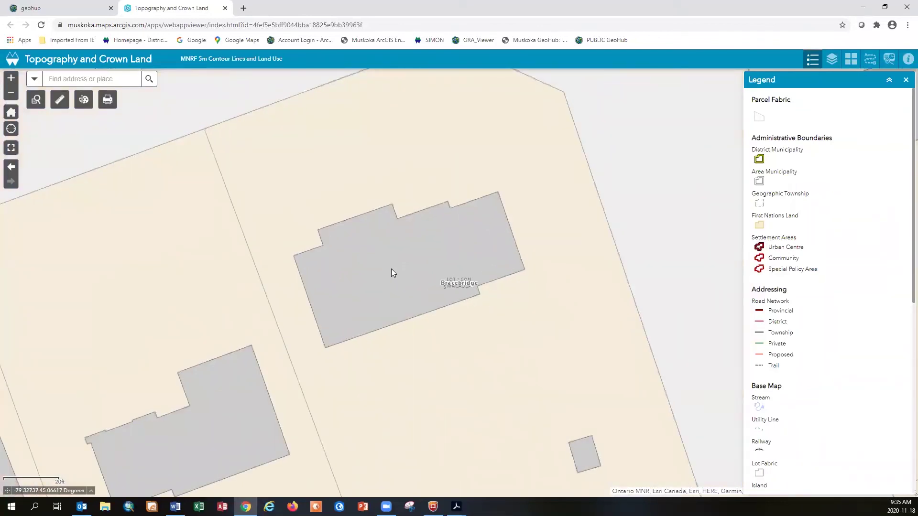
scroll(392, 269, "down", 1)
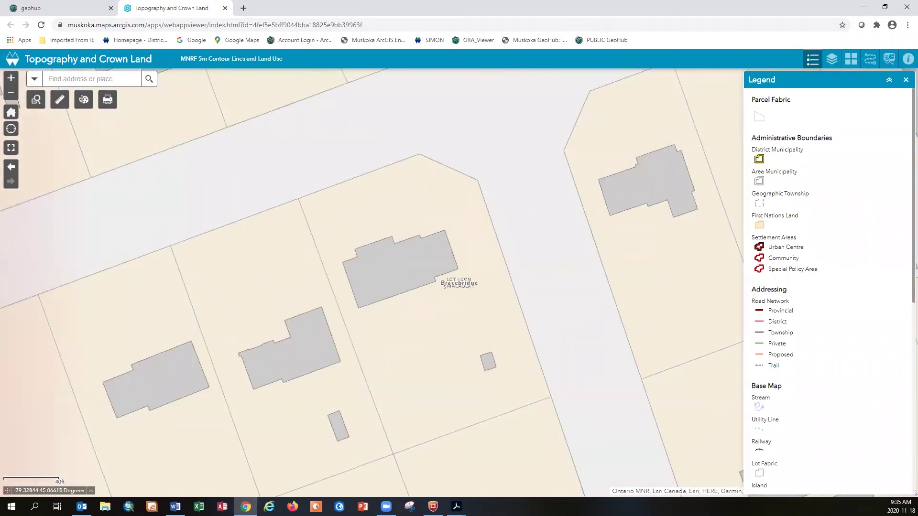
scroll(366, 280, "down", 1)
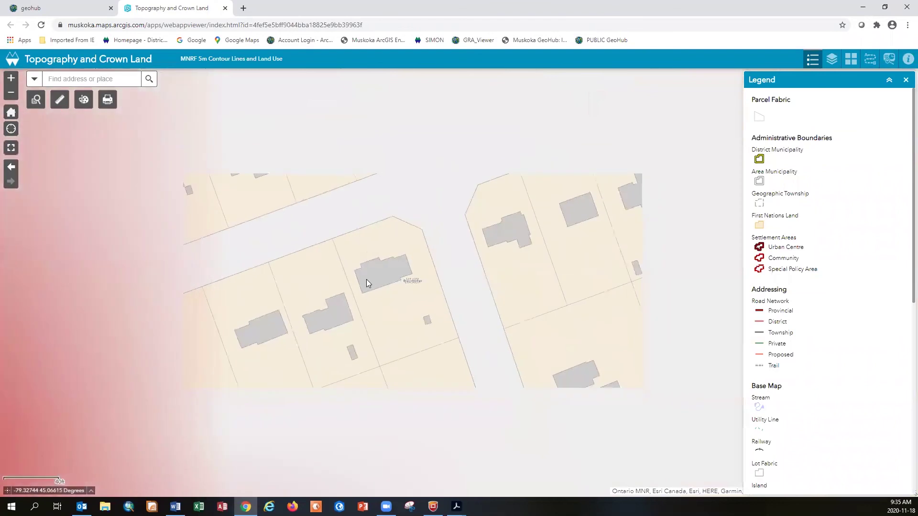
scroll(834, 319, "down", 7)
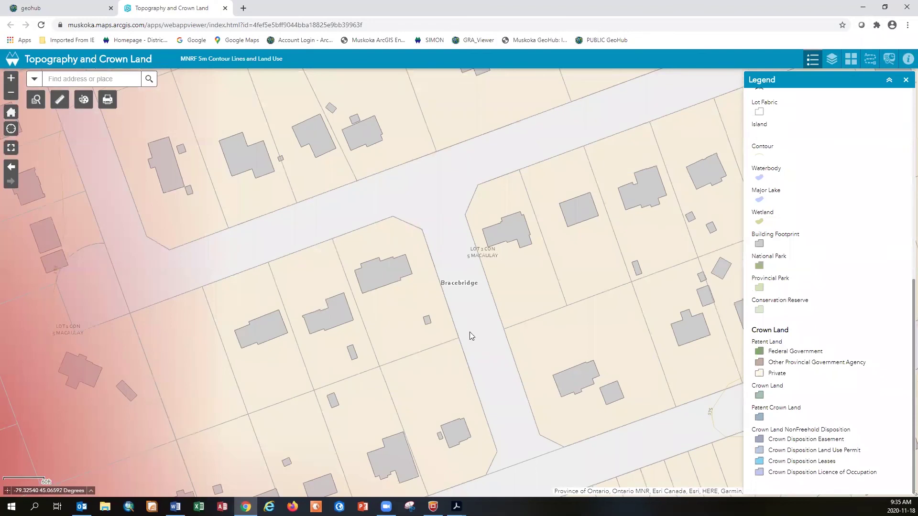
scroll(357, 323, "up", 1)
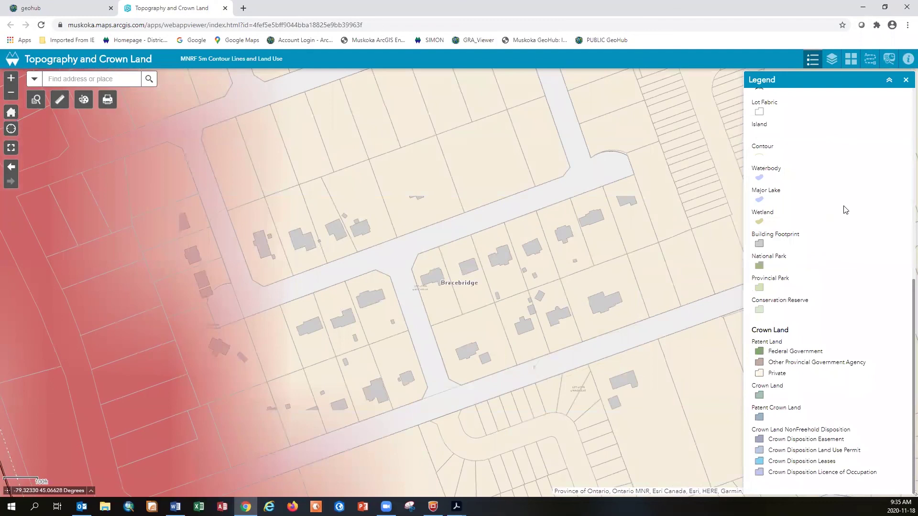
Turn off the Crown Land layer, expand Base Map's sublayers, and pan to nearby Bracebridge streets
left_click(833, 62)
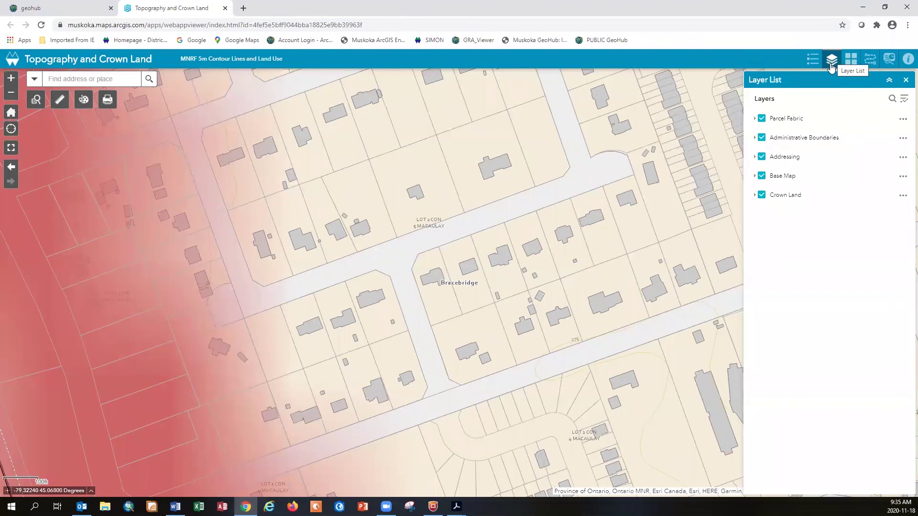
left_click(762, 195)
left_click(763, 196)
left_click(763, 196)
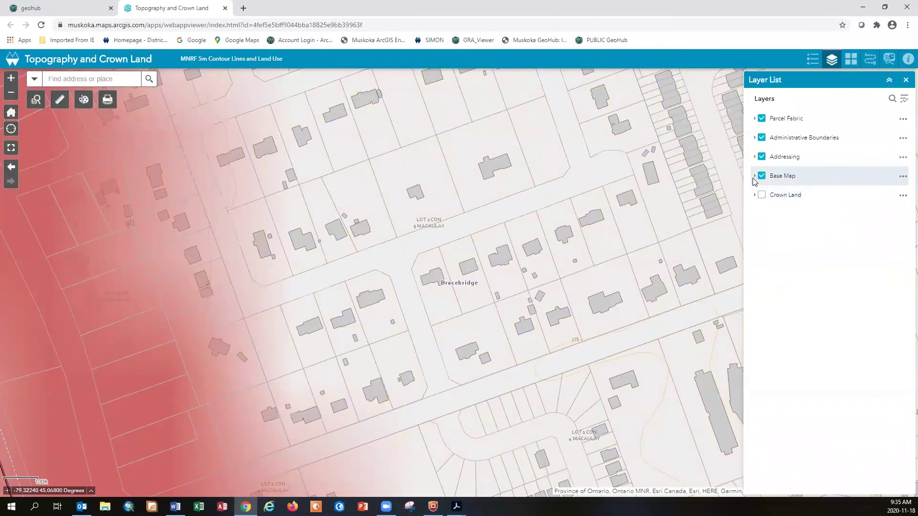
left_click(755, 176)
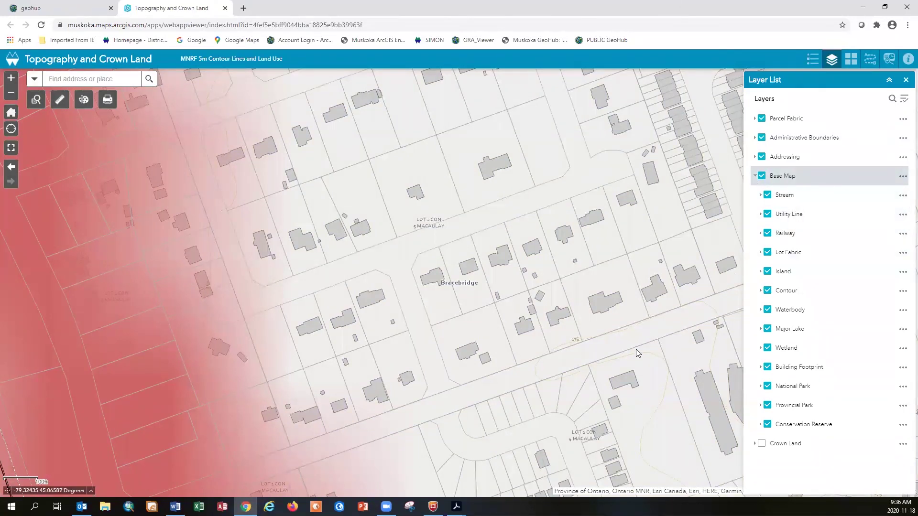
left_click_drag(636, 353, 585, 213)
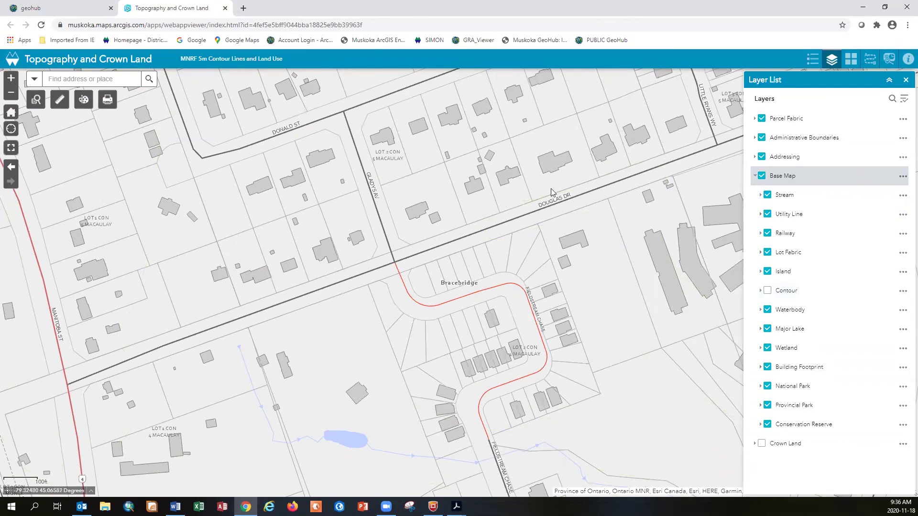
left_click_drag(554, 191, 586, 453)
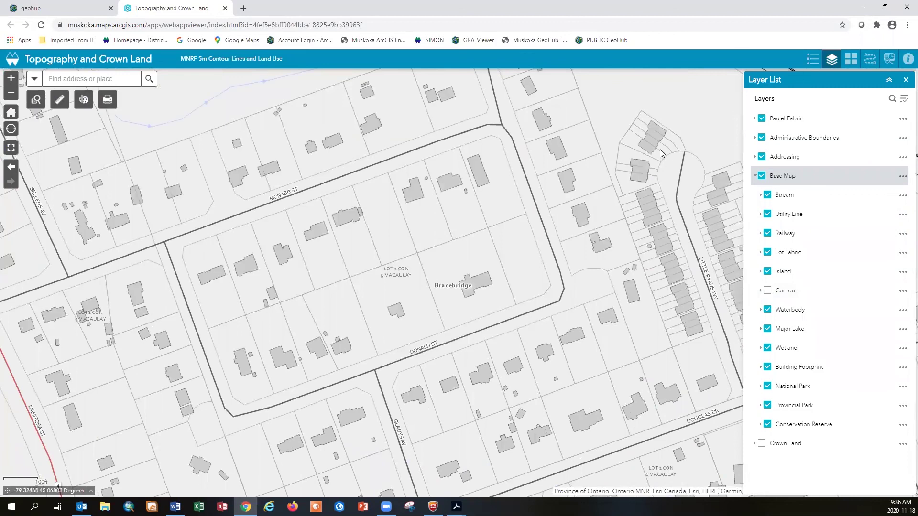
Preview the 2018, 2013 and 1987 air photo basemaps, then settle on General Basemap and zoom out
left_click(850, 60)
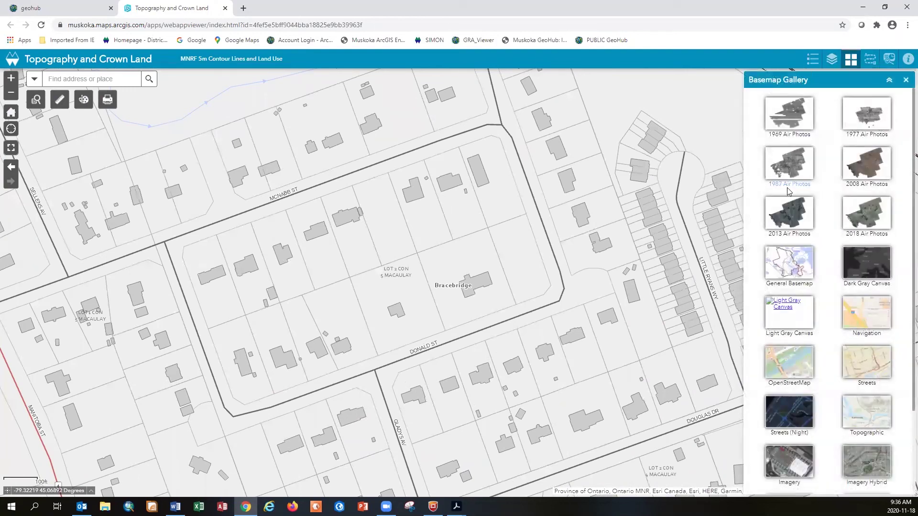
left_click(873, 219)
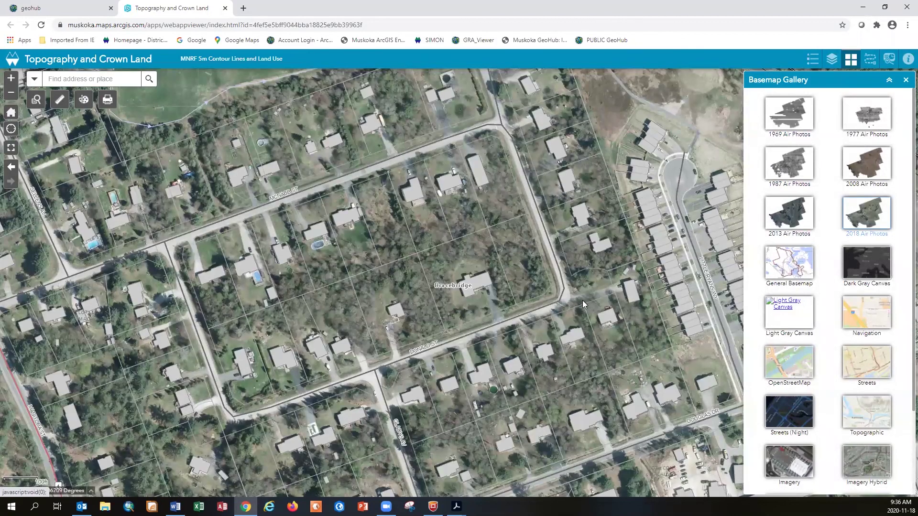
left_click(796, 220)
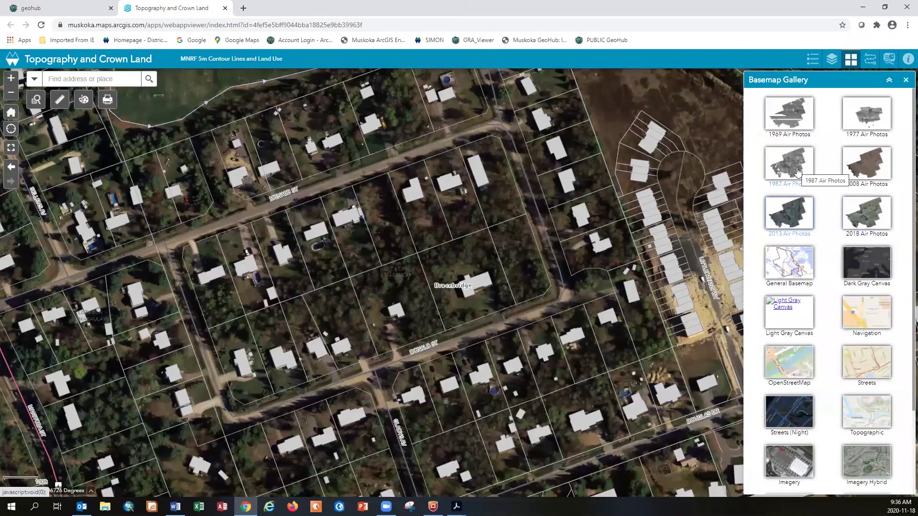
left_click(798, 171)
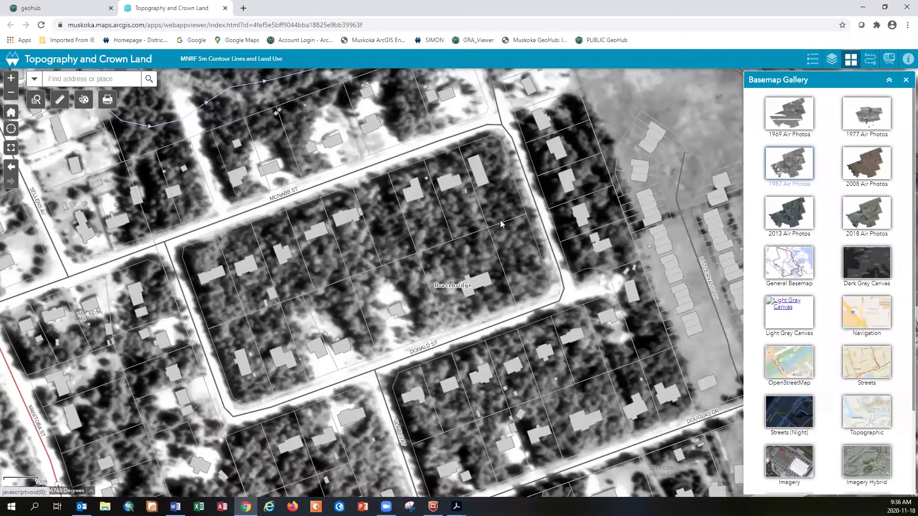
left_click(786, 267)
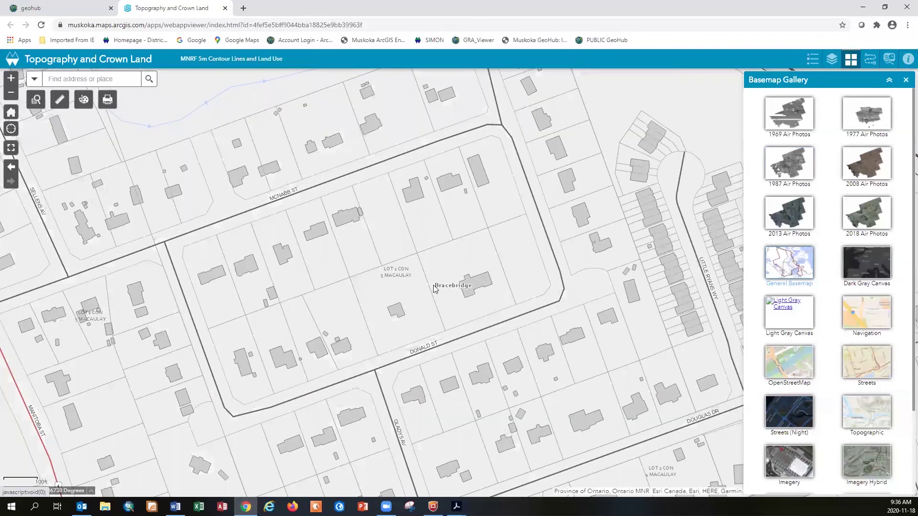
scroll(433, 285, "down", 1)
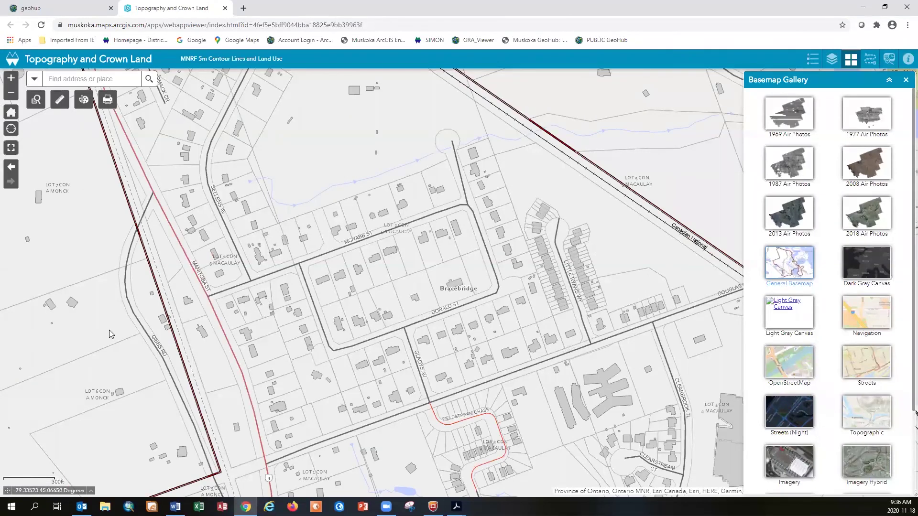
Close Topography and Crown Land, open Floodline and LiDAR Mapping, and accept its terms of use
left_click(225, 8)
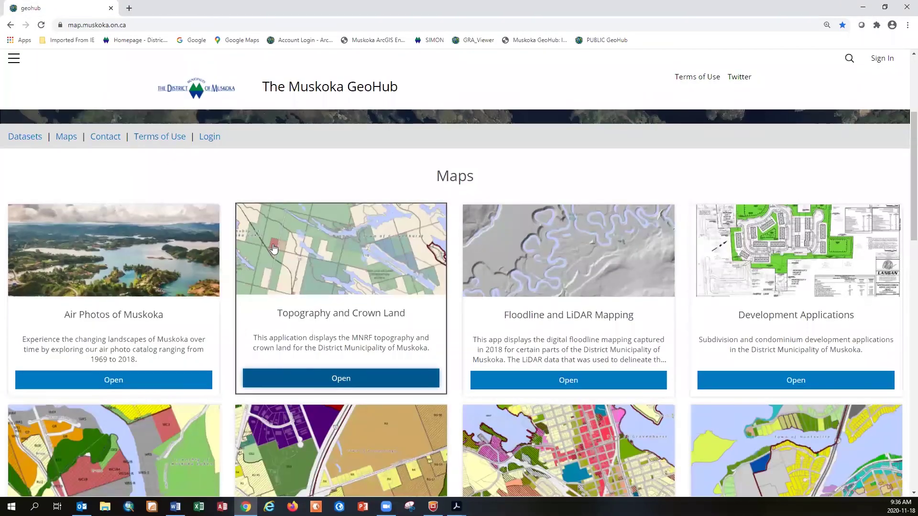
left_click(563, 269)
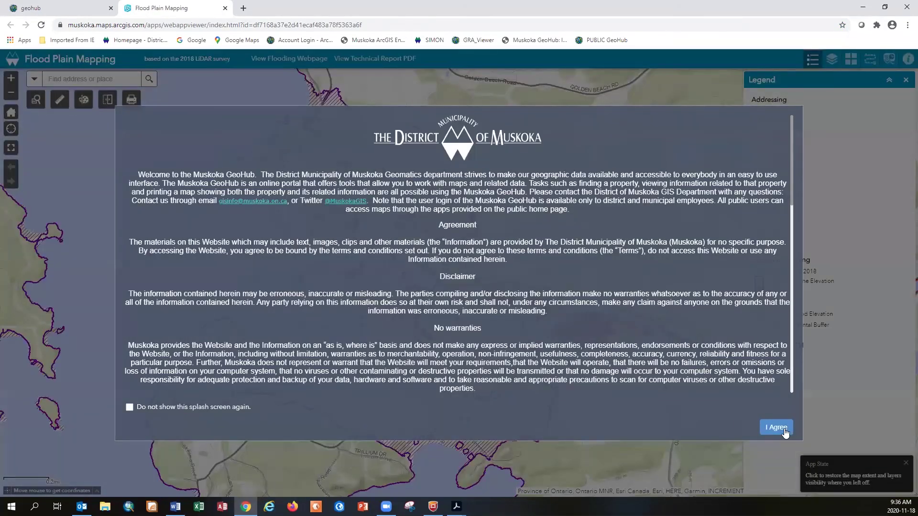
left_click(777, 427)
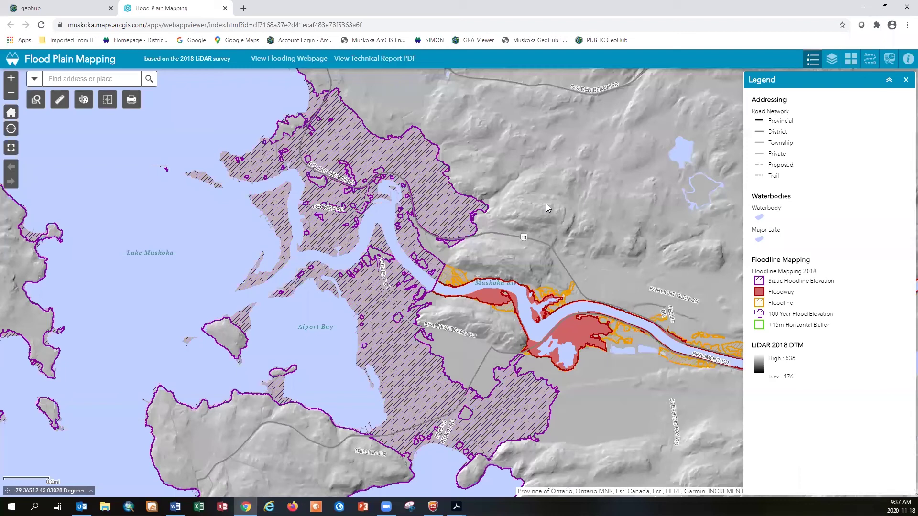
Search for 'lake vernon' in the Find address or place box
left_click(35, 82)
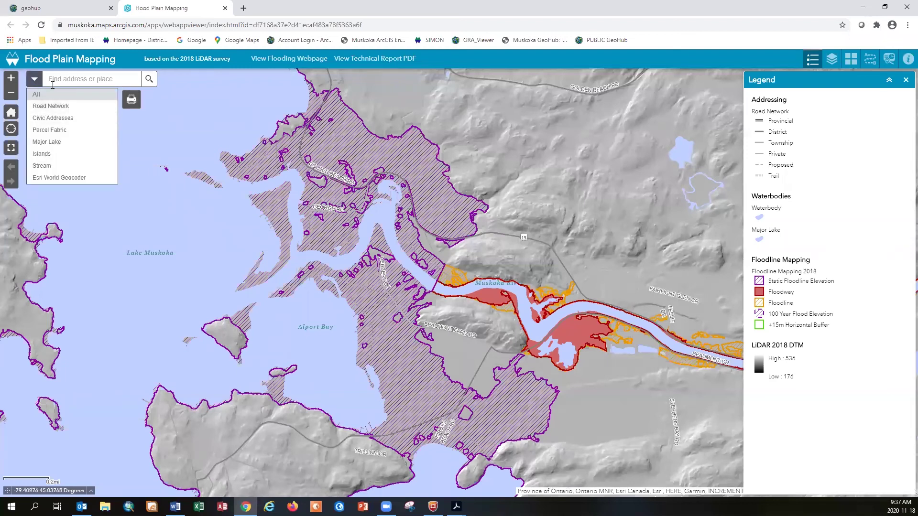
left_click(56, 81)
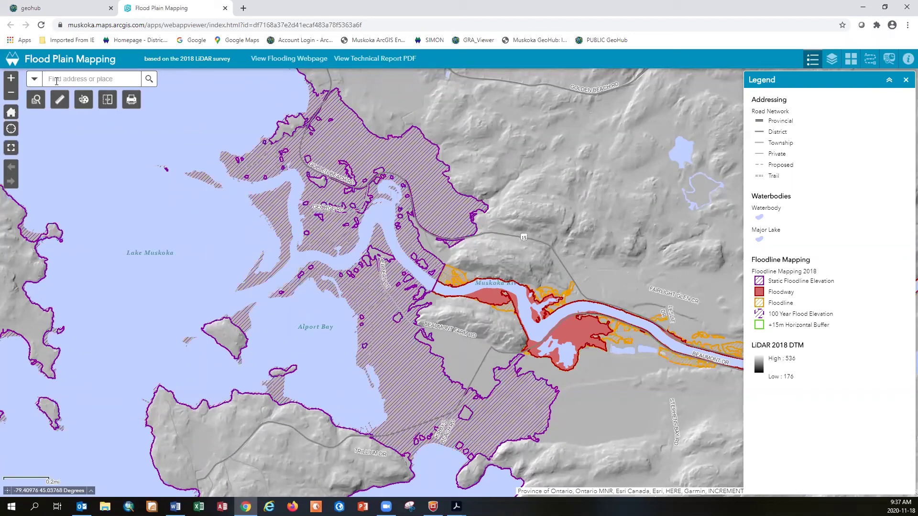
type("lake vern")
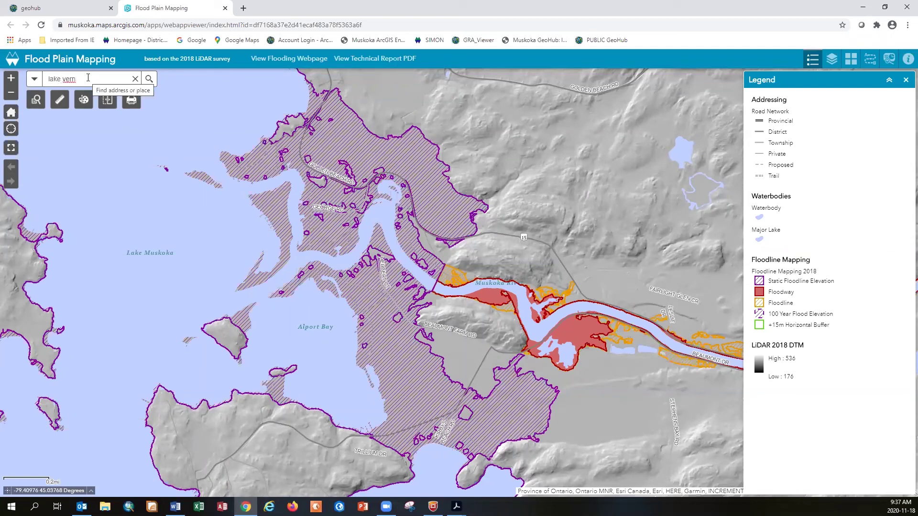
type("on")
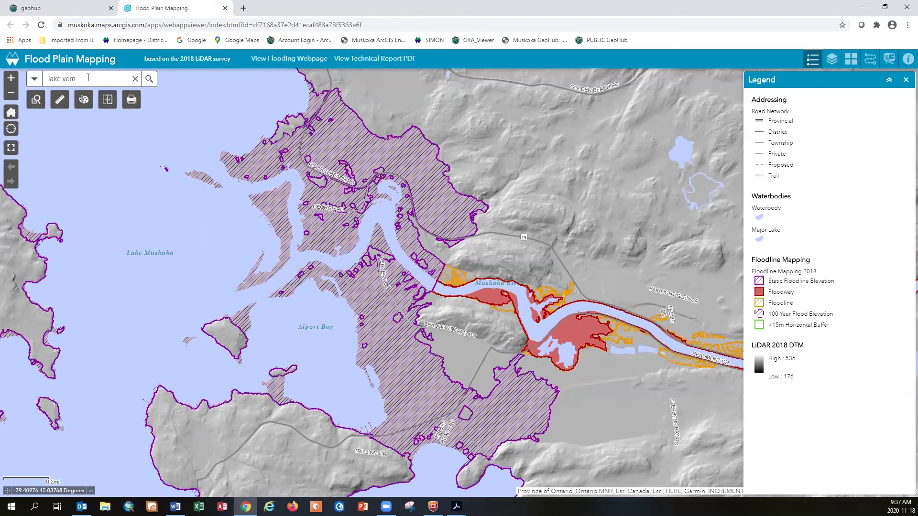
type("p")
type("on")
key("Return")
Zoom and pan the flood map to Lake Vernon's south shore near Huntsville
scroll(401, 182, "down", 2)
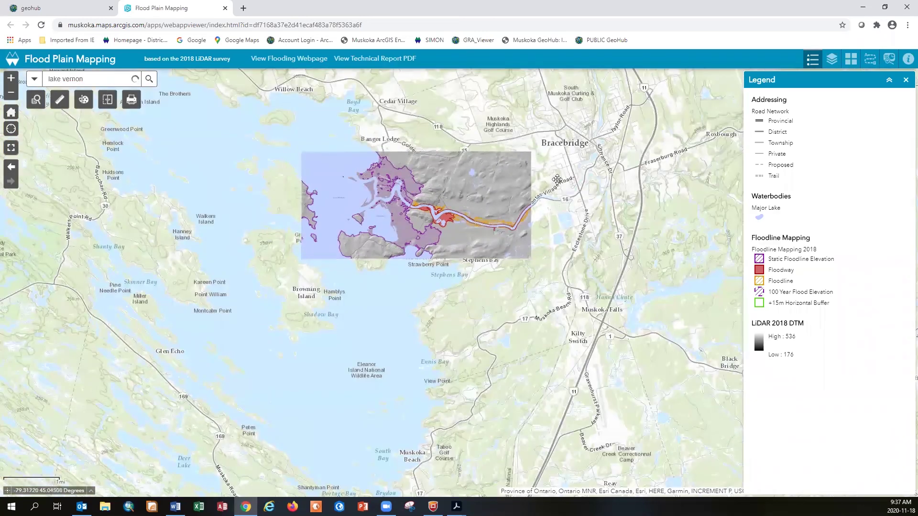
left_click_drag(543, 230, 448, 499)
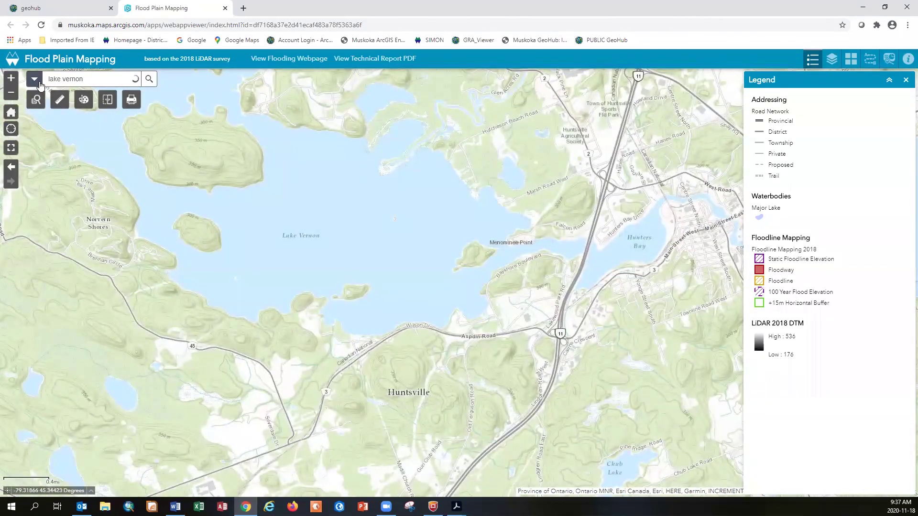
left_click(35, 79)
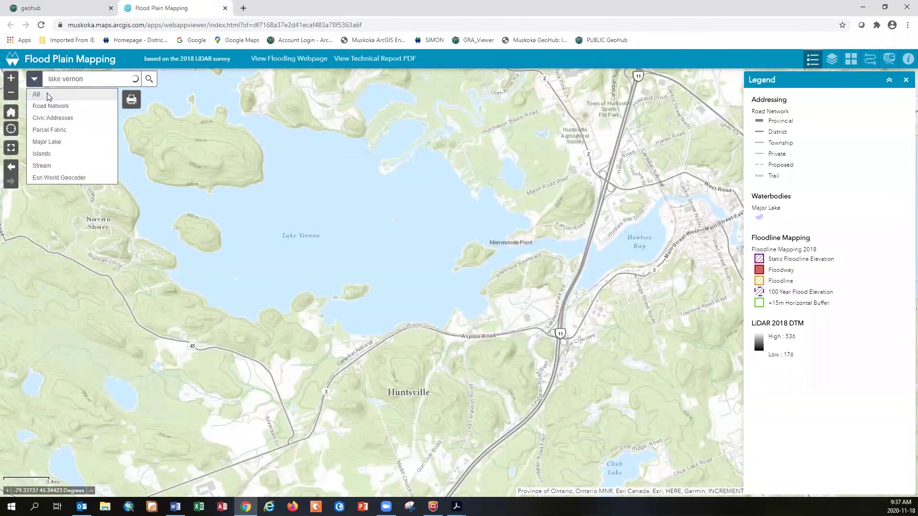
scroll(468, 320, "up", 1)
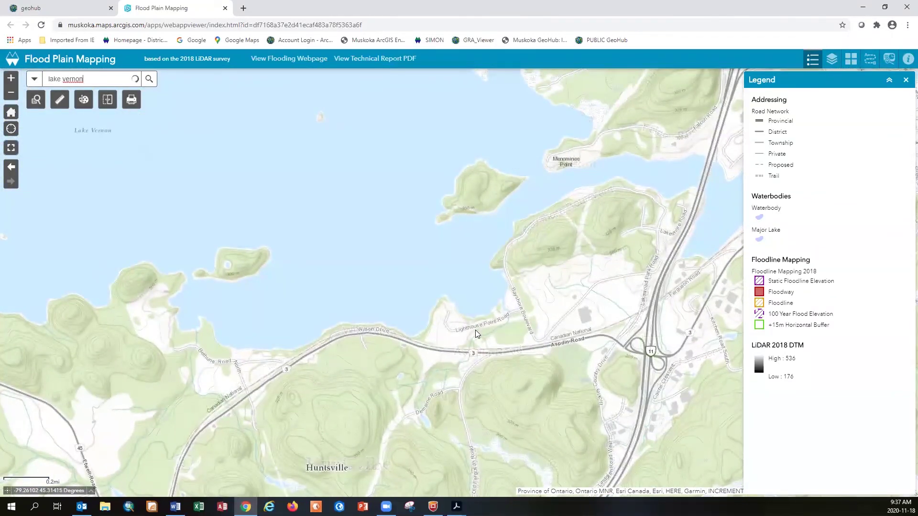
scroll(474, 329, "up", 1)
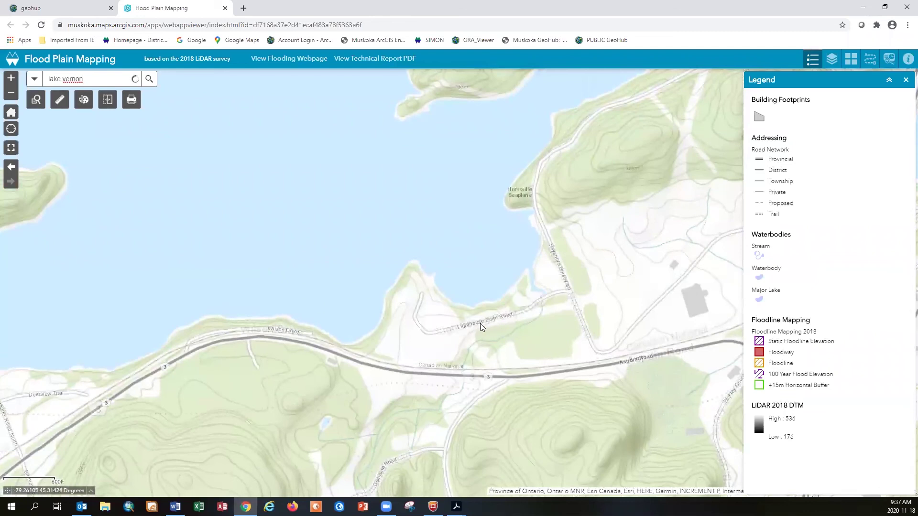
left_click_drag(490, 307, 348, 393)
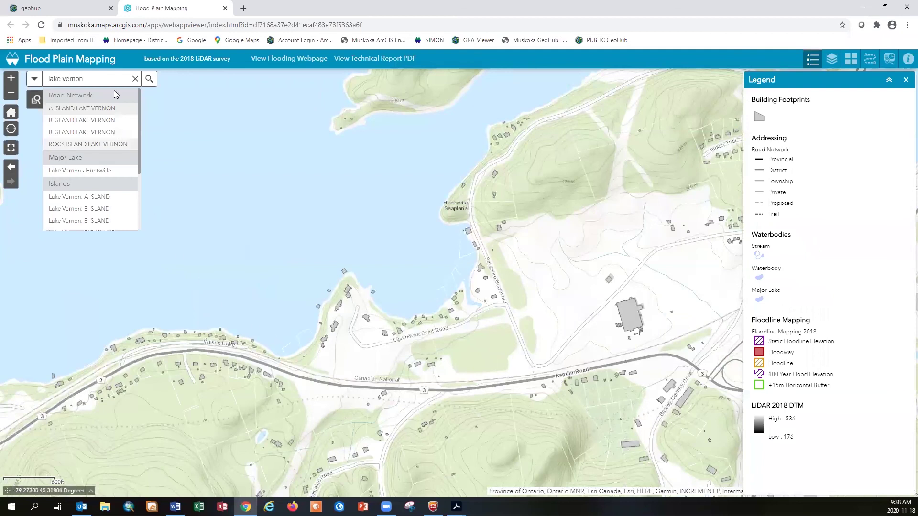
Clear the search and identify the floodline shoreline parcel: 3.0600 acres, 125.00 feet frontage
left_click(134, 80)
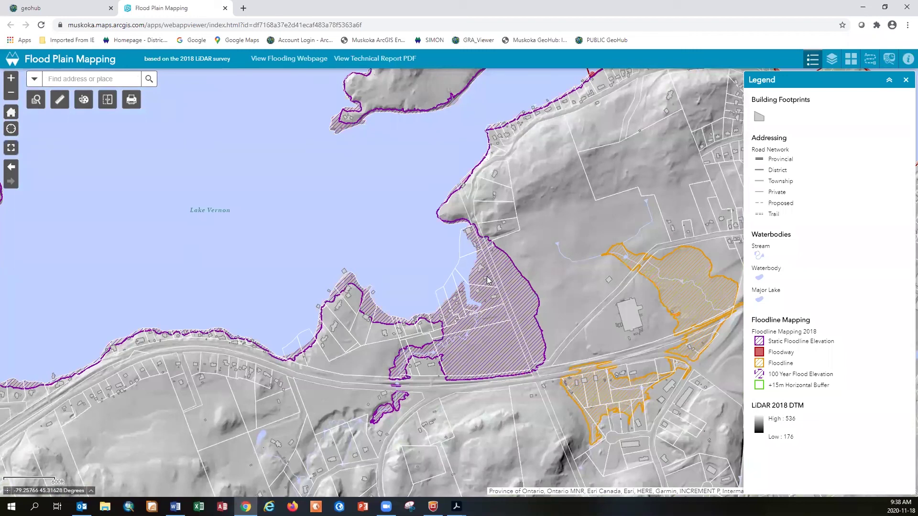
left_click(486, 281)
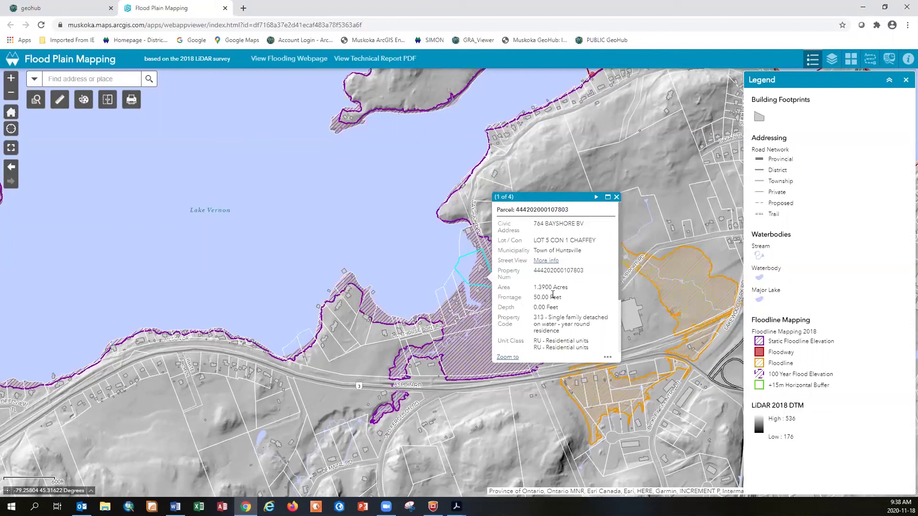
scroll(553, 294, "down", 5)
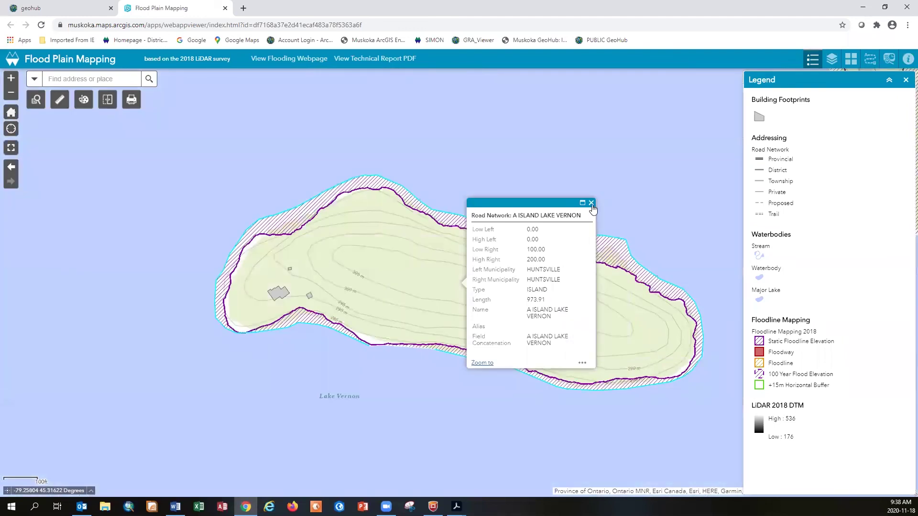
left_click(591, 203)
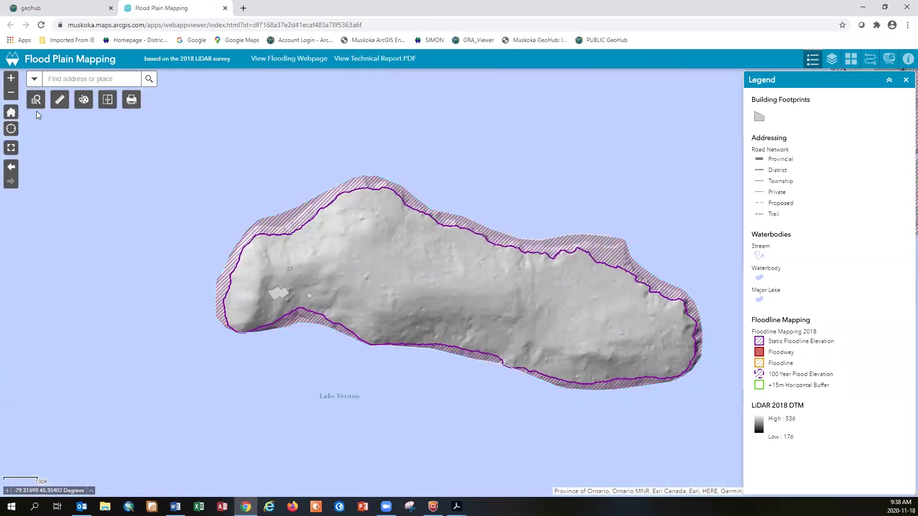
left_click(11, 168)
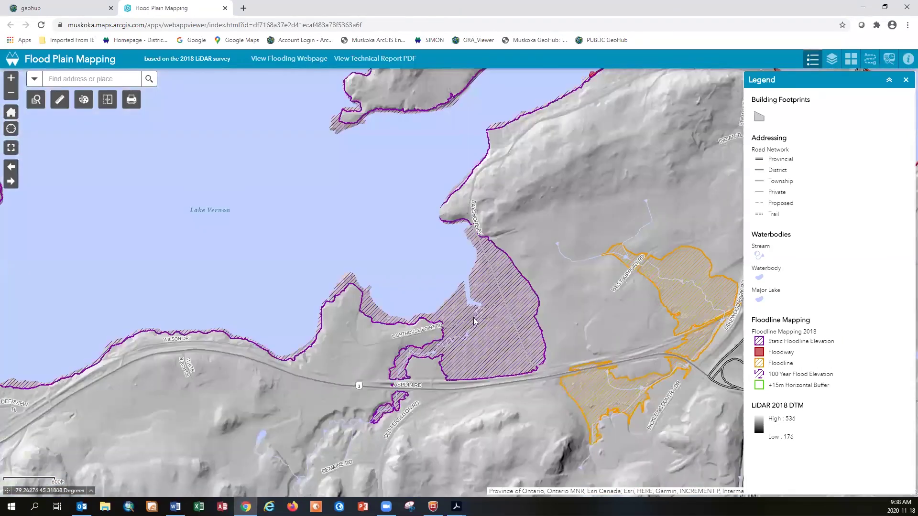
left_click(493, 298)
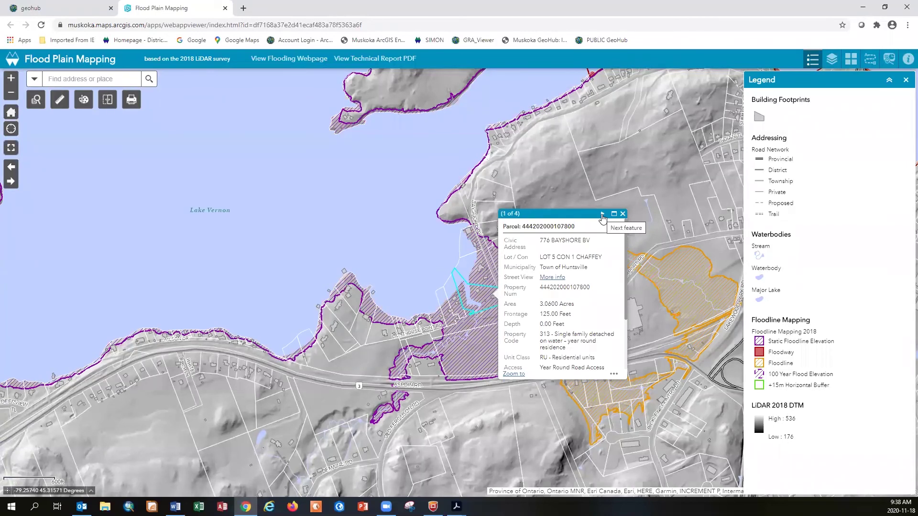
Page through the identified features to the Lake Vernon floodline record (4 of 4) at 286.68 m
left_click(602, 214)
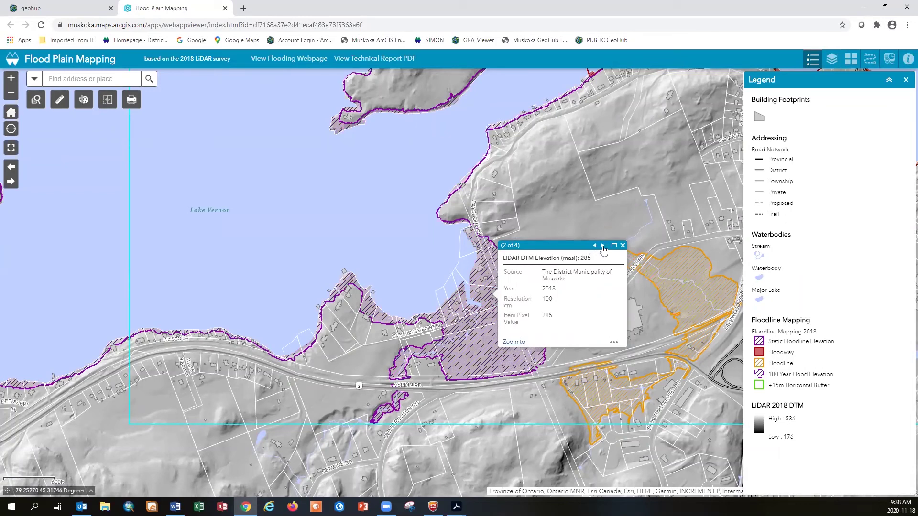
left_click(603, 246)
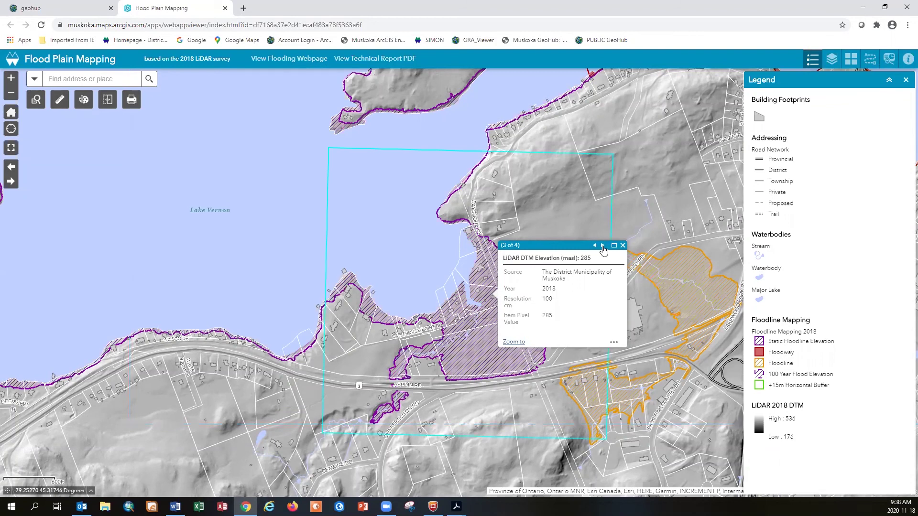
left_click(602, 245)
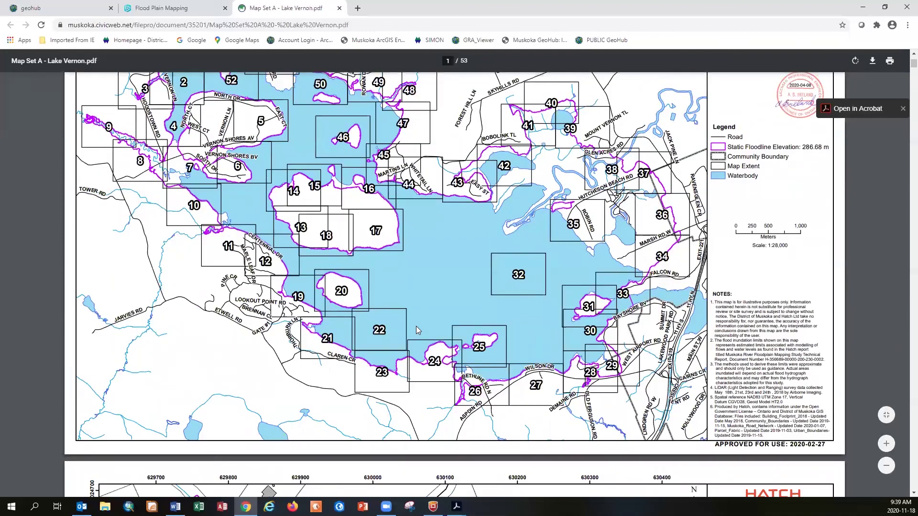
Scroll the Map Set A - Lake Vernon.pdf pages from the key map to Map 2, then close the PDF
scroll(416, 327, "down", 6)
scroll(415, 329, "down", 8)
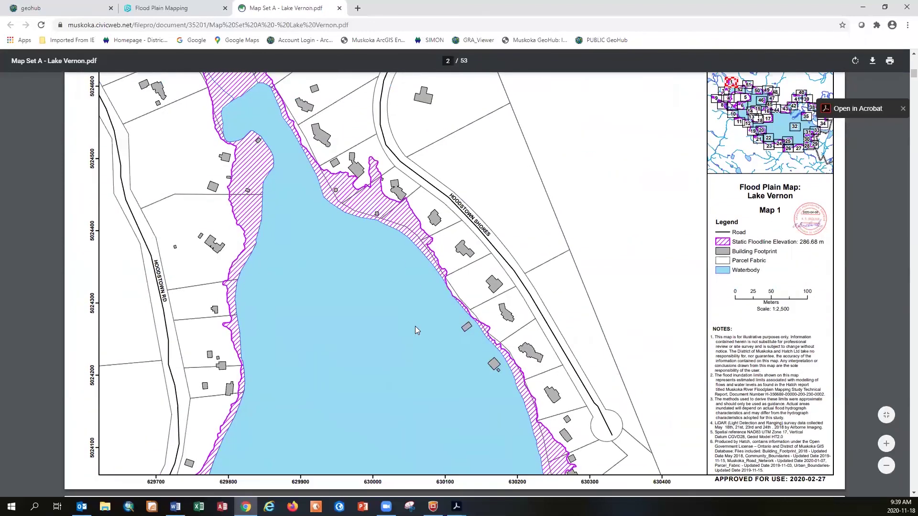
scroll(415, 326, "down", 4)
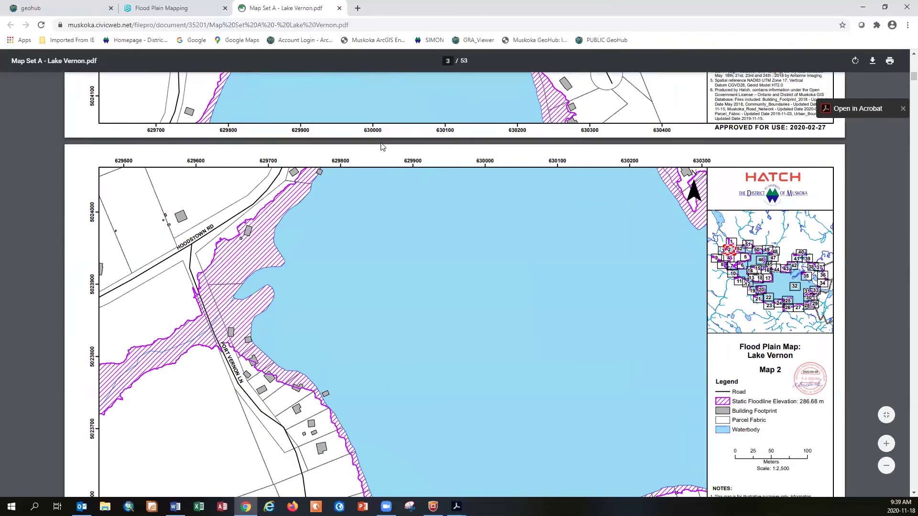
left_click(339, 8)
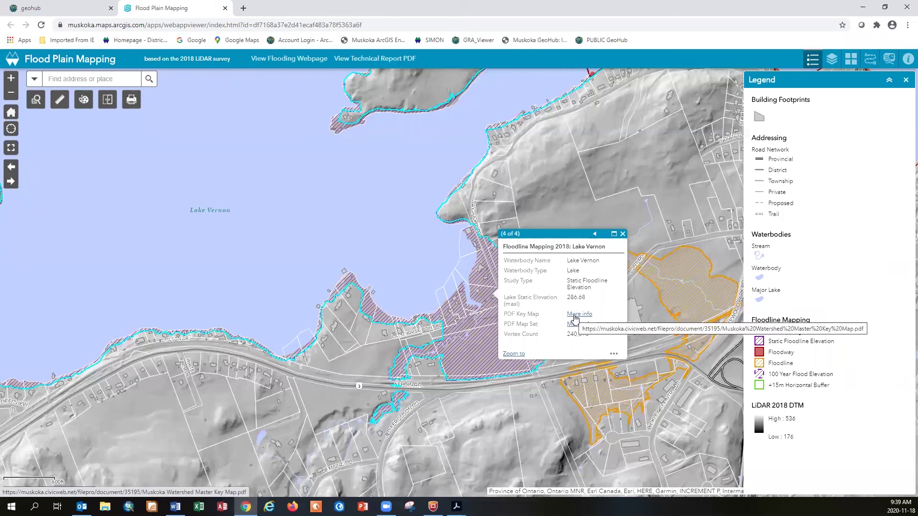
Close the Lake Vernon floodline popup to reveal the hatched static floodline area
left_click(622, 234)
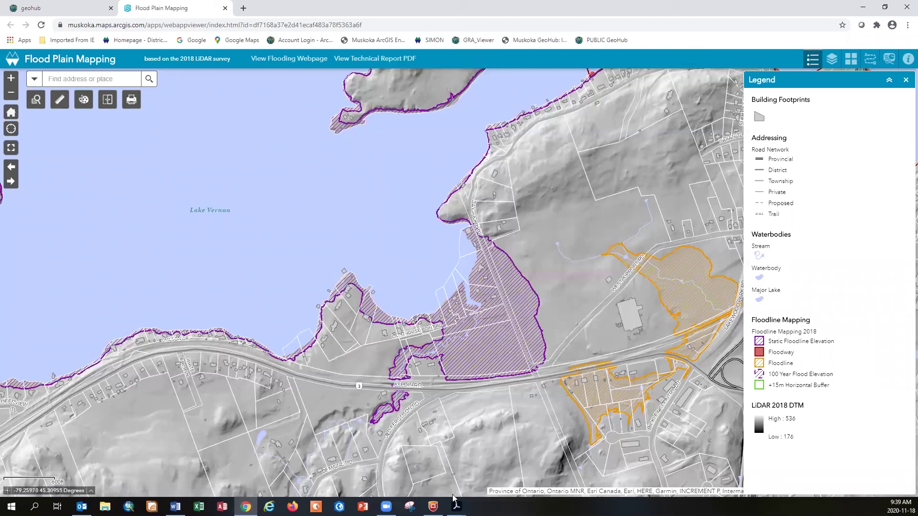
View the District of Muskoka flood plain mapping webpage, then close it
left_click(299, 62)
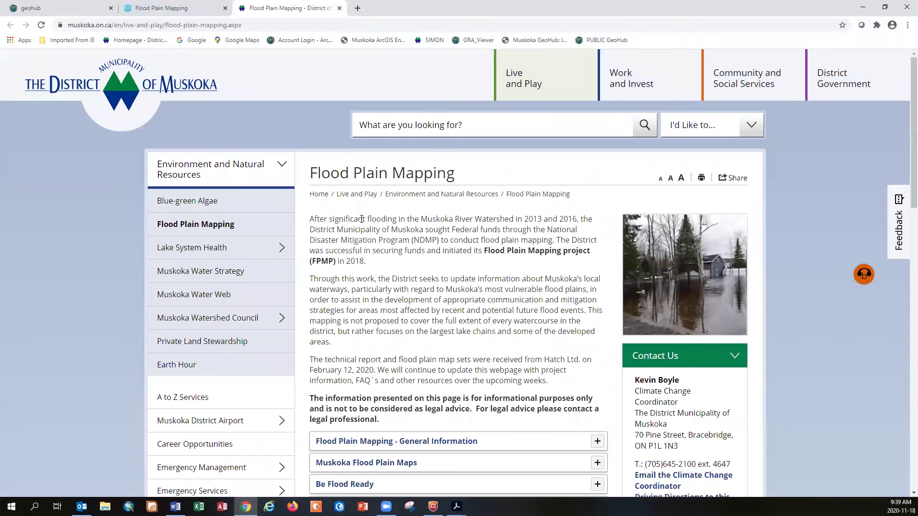
scroll(362, 219, "down", 9)
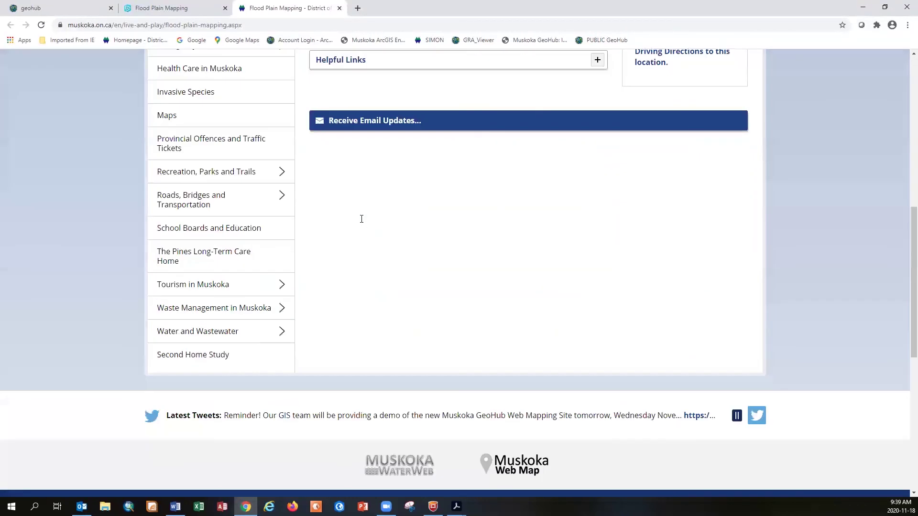
scroll(359, 218, "up", 9)
left_click(339, 8)
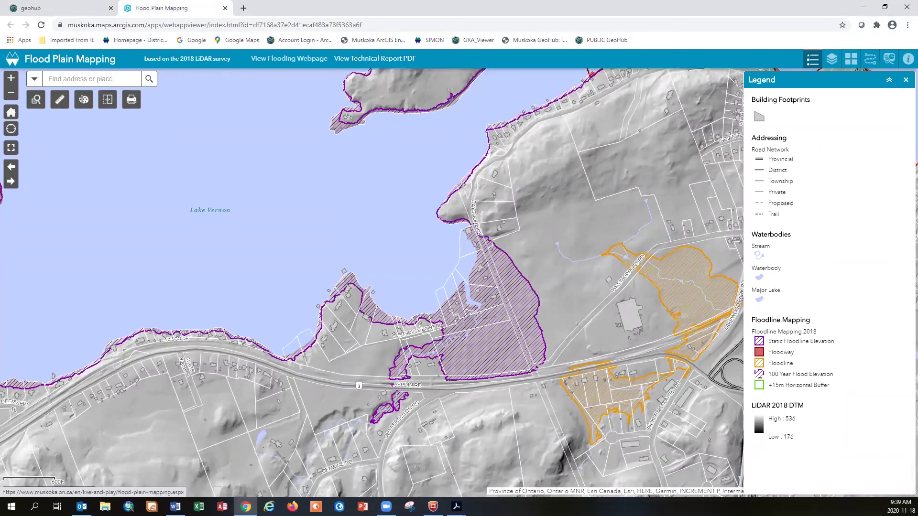
Pan the flood map to the Highway 11 interchange south of Lake Vernon
key("alt+Tab")
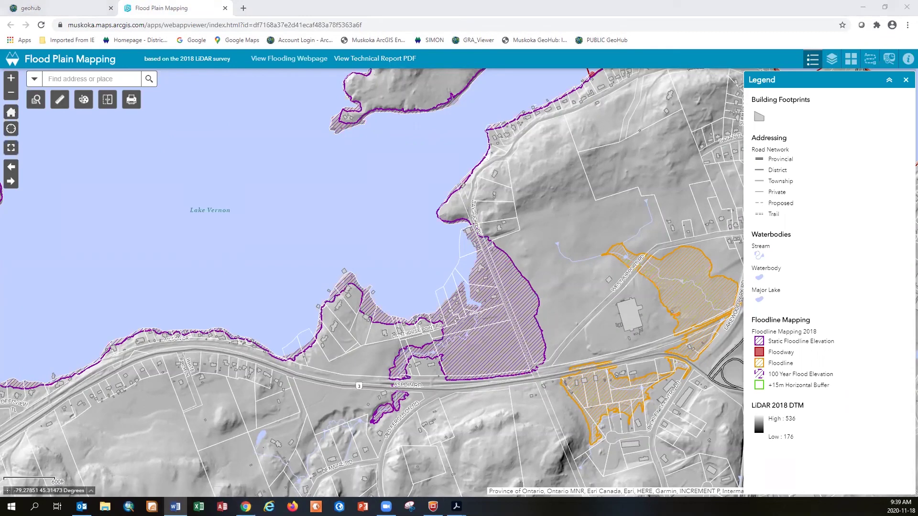
key("alt+Tab")
left_click_drag(224, 364, 217, 349)
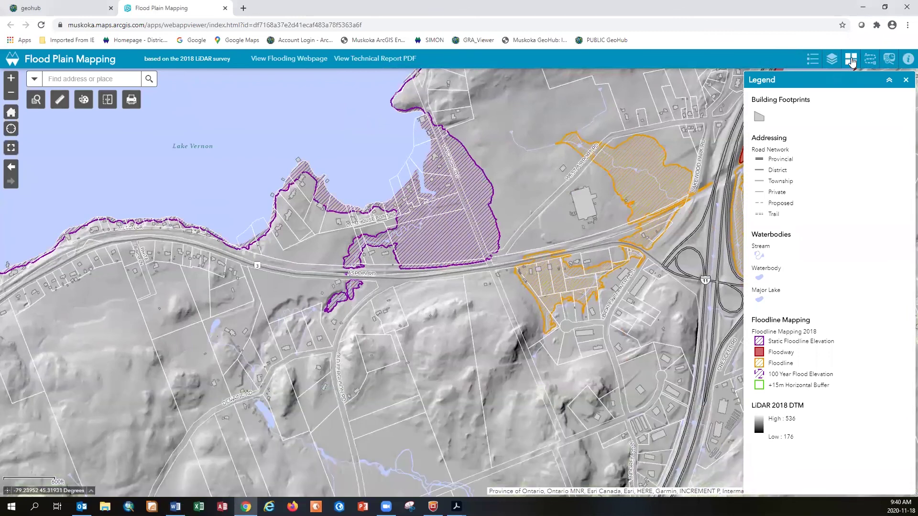
Switch the basemap to 2018 Air Photos and swipe the LiDAR 2018 DTM layer across it
left_click(851, 60)
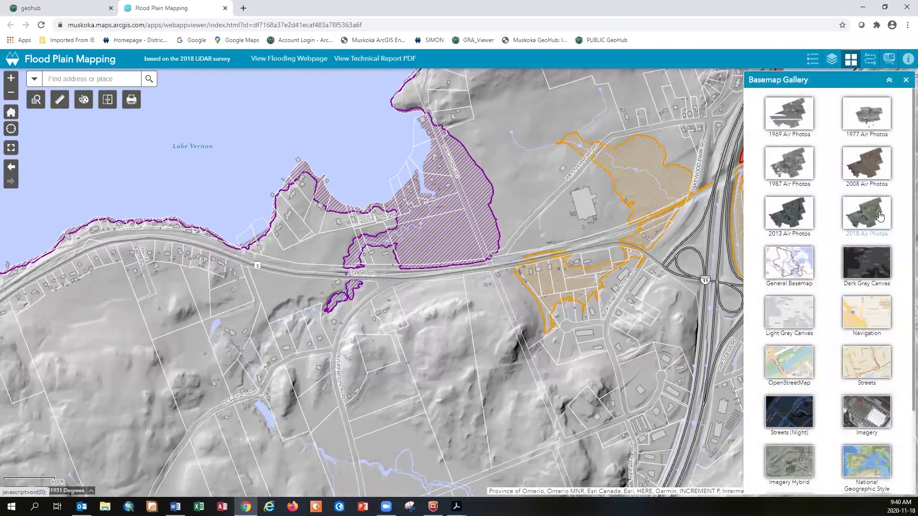
left_click(881, 216)
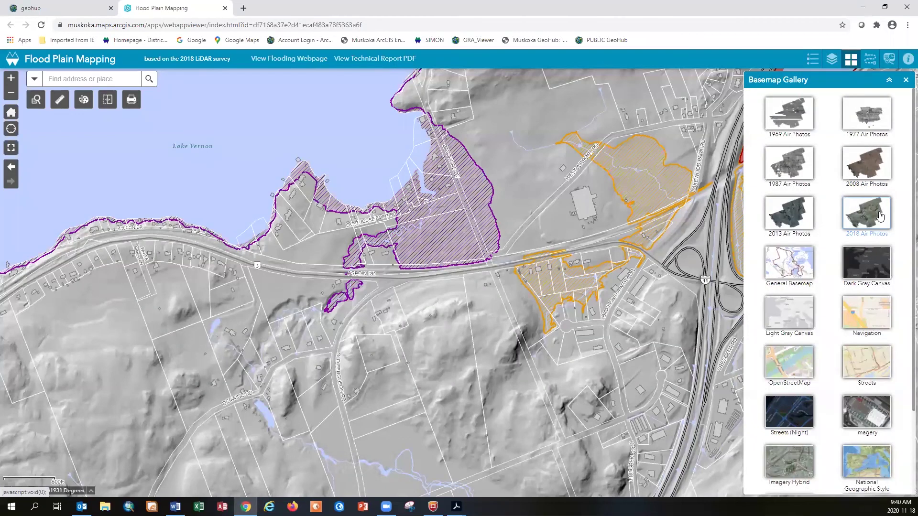
left_click(106, 101)
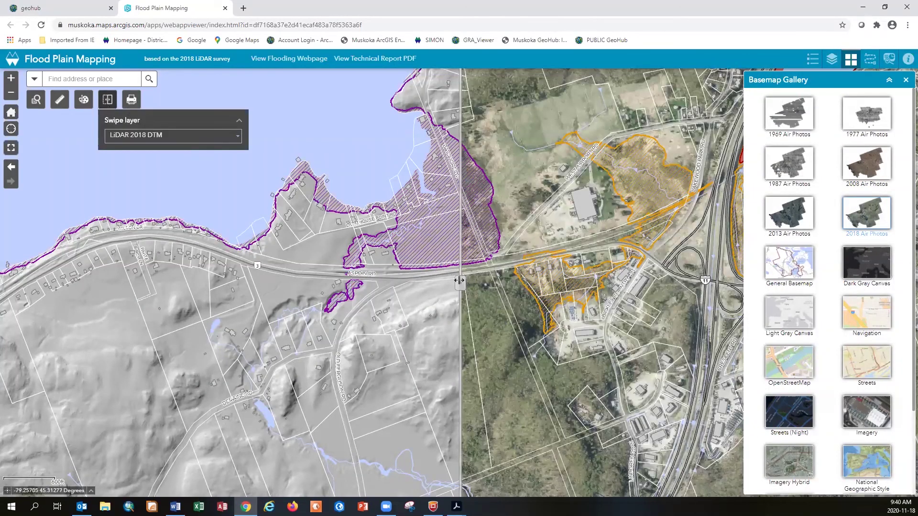
left_click_drag(459, 281, 435, 284)
left_click_drag(727, 291, 738, 284)
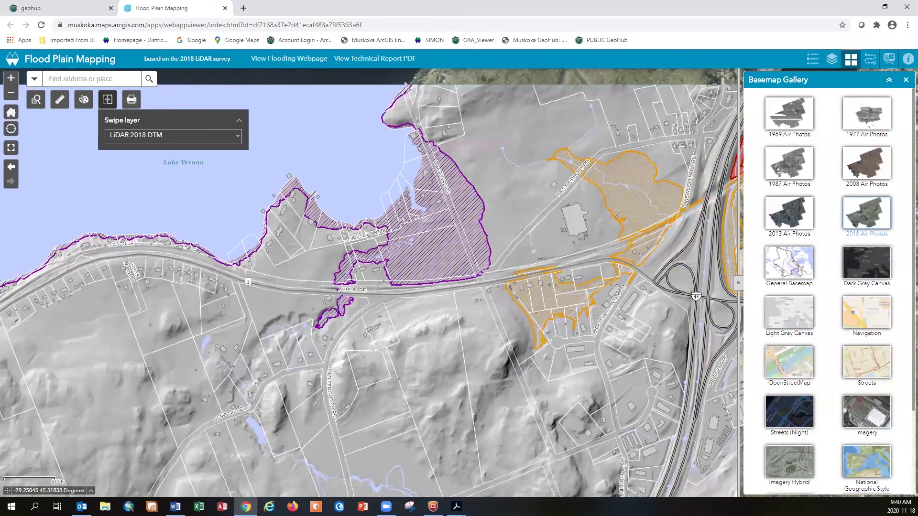
Pan north-east to the meandering river with parcel lines over the air photos
left_click_drag(698, 86, 540, 302)
left_click_drag(669, 72, 539, 167)
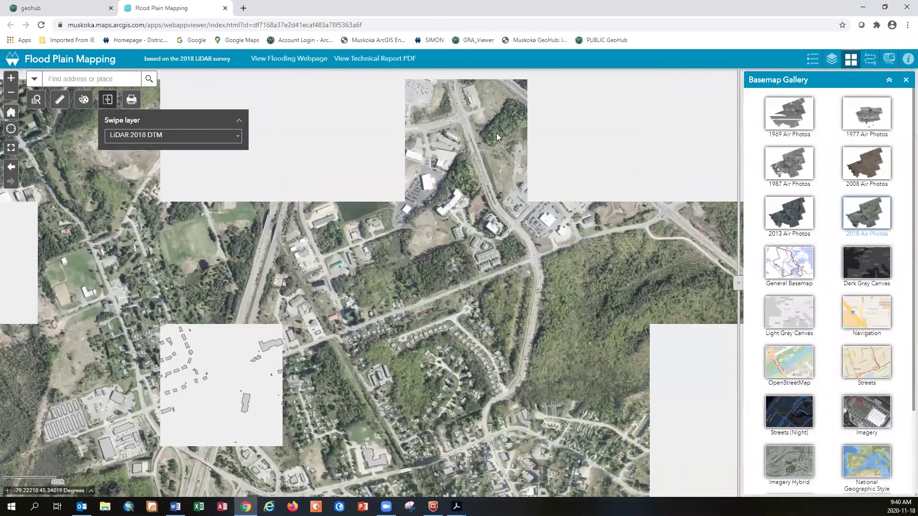
left_click_drag(476, 80, 387, 495)
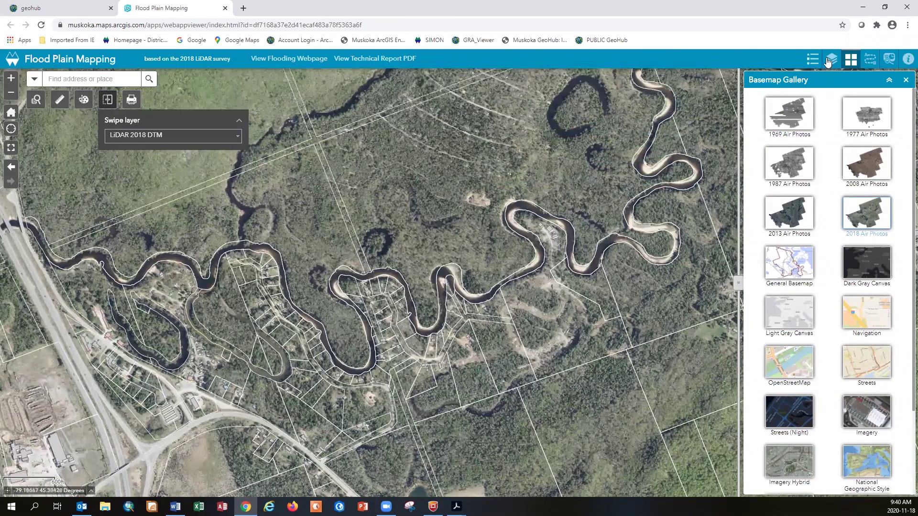
left_click(832, 61)
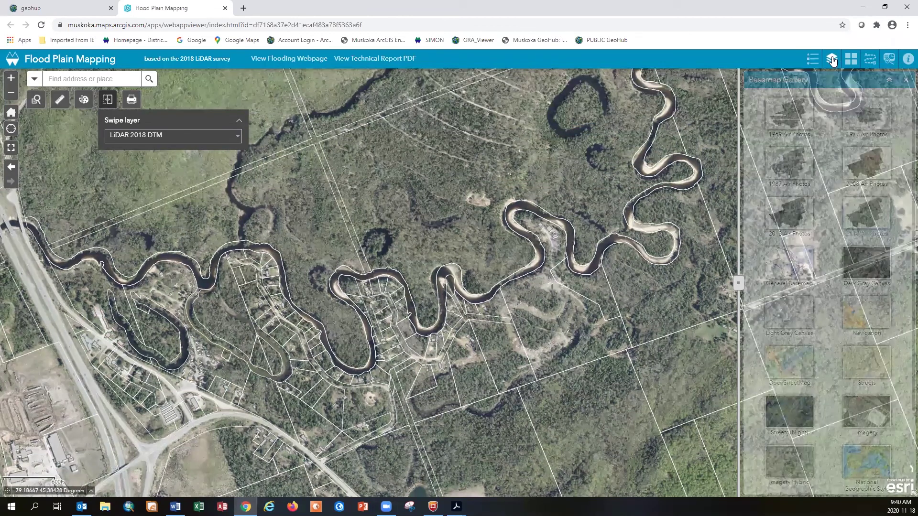
Turn on Waterbodies and split the view between LiDAR 2018 DTM and air photos
left_click(761, 213)
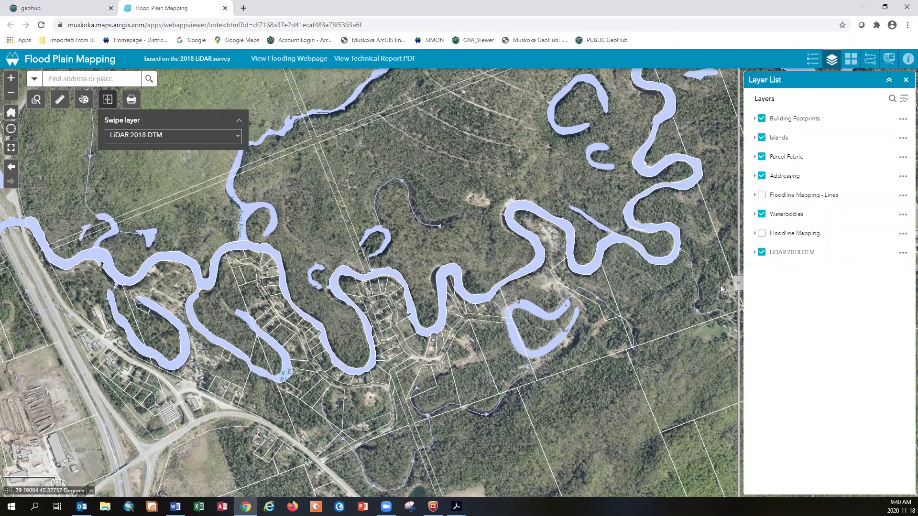
left_click_drag(737, 284, 438, 290)
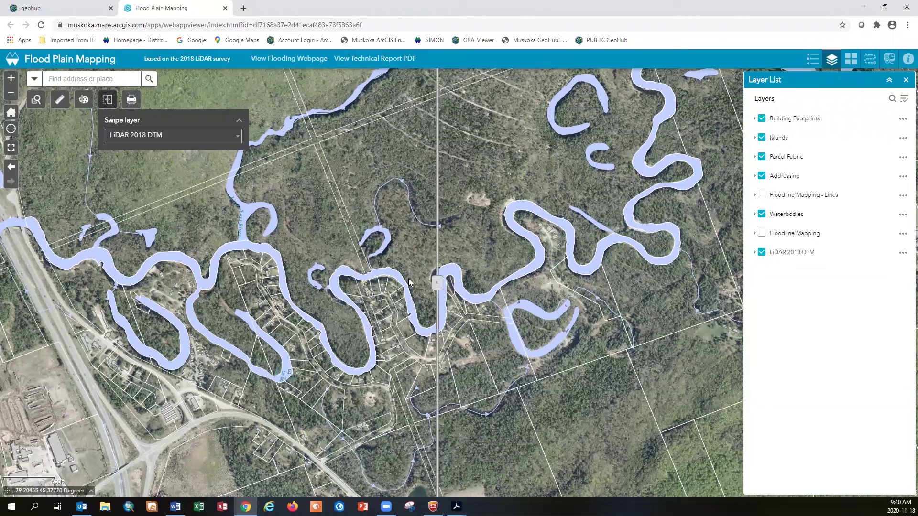
scroll(408, 272, "down", 1)
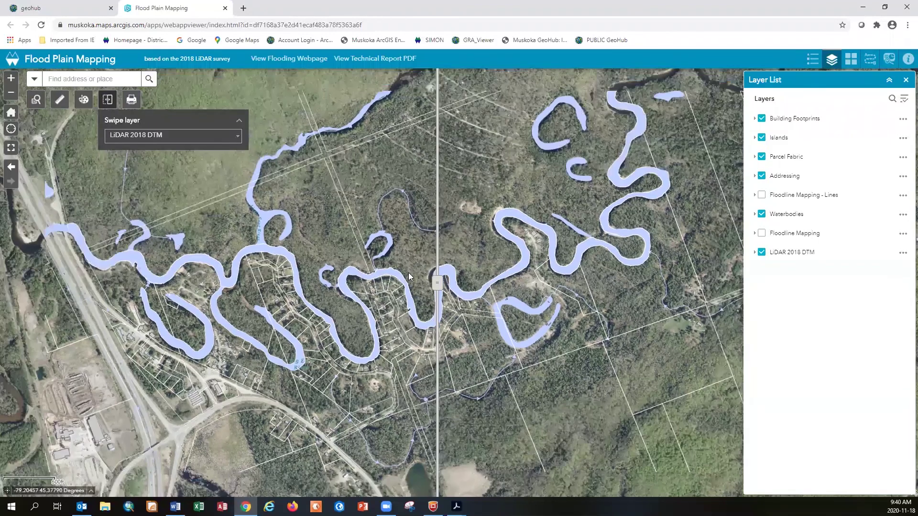
scroll(408, 272, "down", 1)
left_click_drag(438, 284, 653, 283)
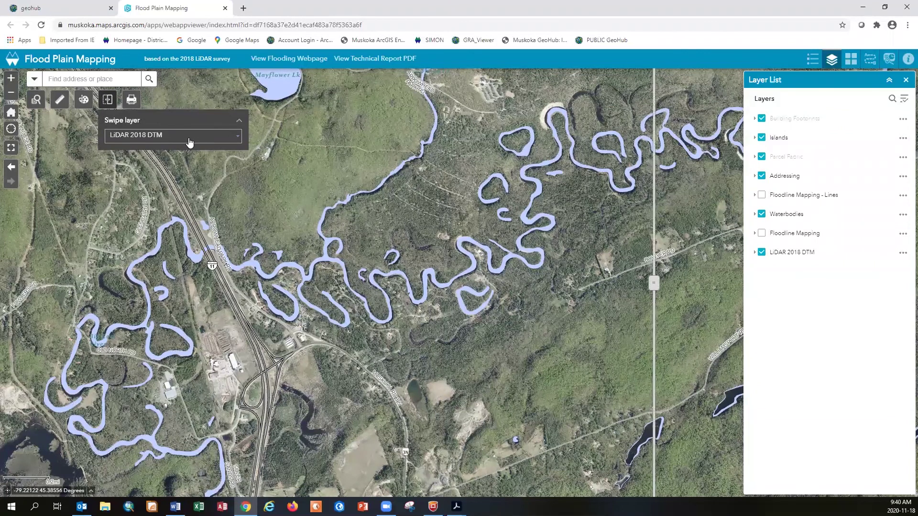
Re-enable the swipe, adjust the split, pan north to the upper river meanders, and close the comparison
key("alt+Tab")
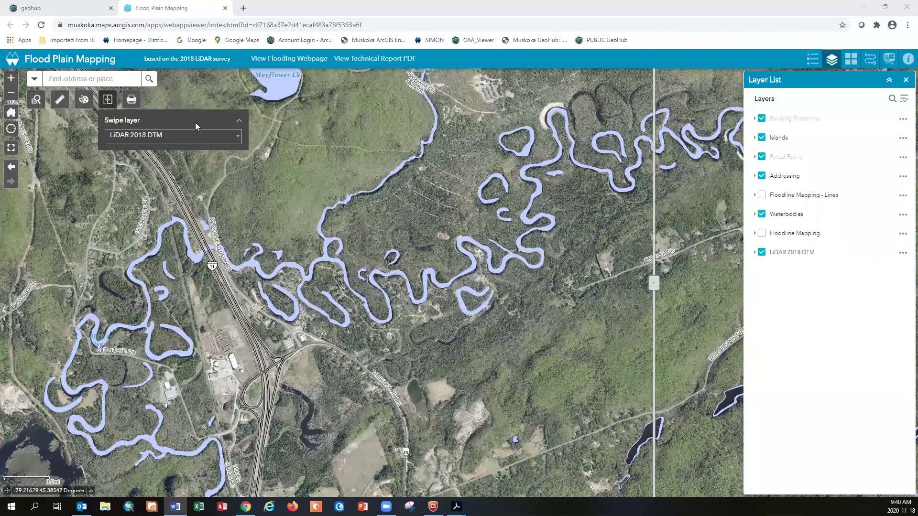
left_click(109, 101)
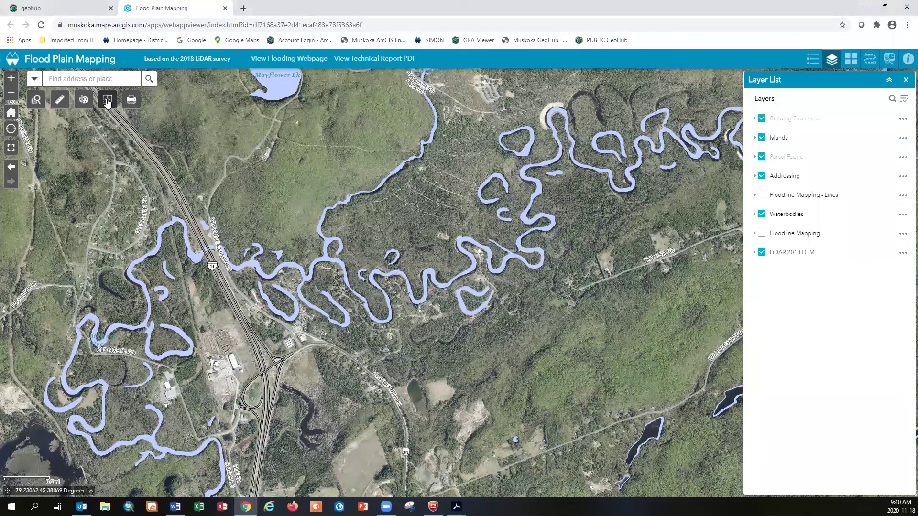
left_click(107, 101)
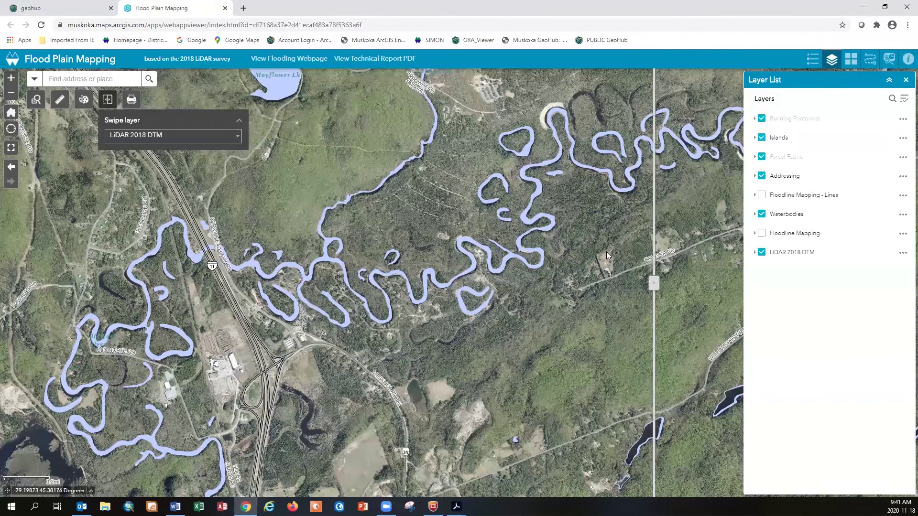
left_click_drag(654, 282, 701, 285)
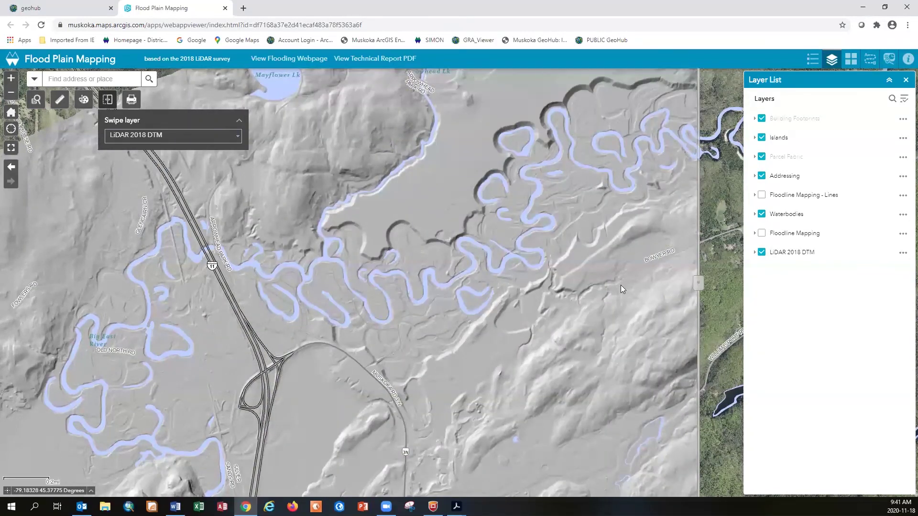
scroll(492, 291, "up", 1)
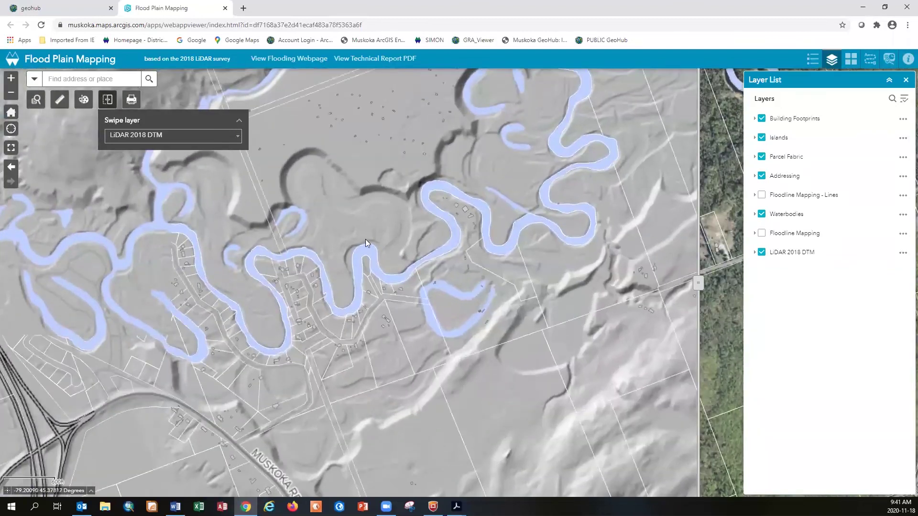
left_click_drag(582, 154, 516, 237)
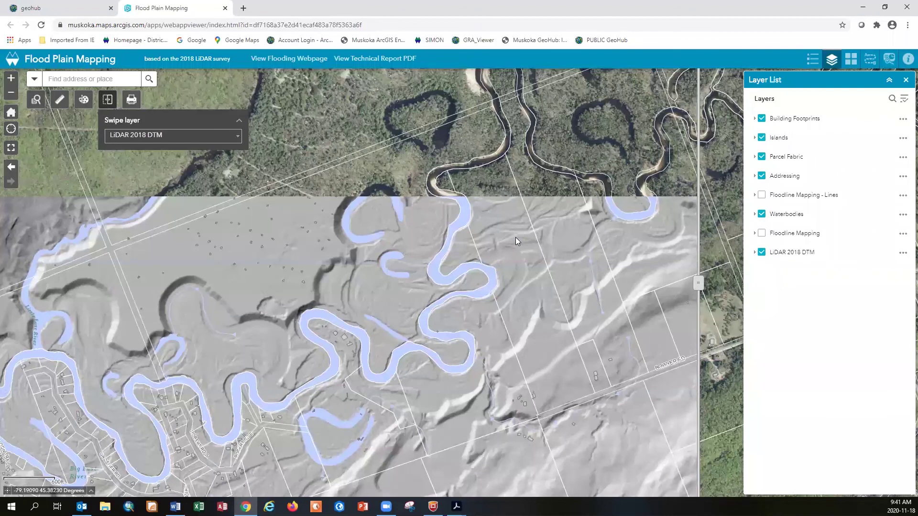
left_click(107, 101)
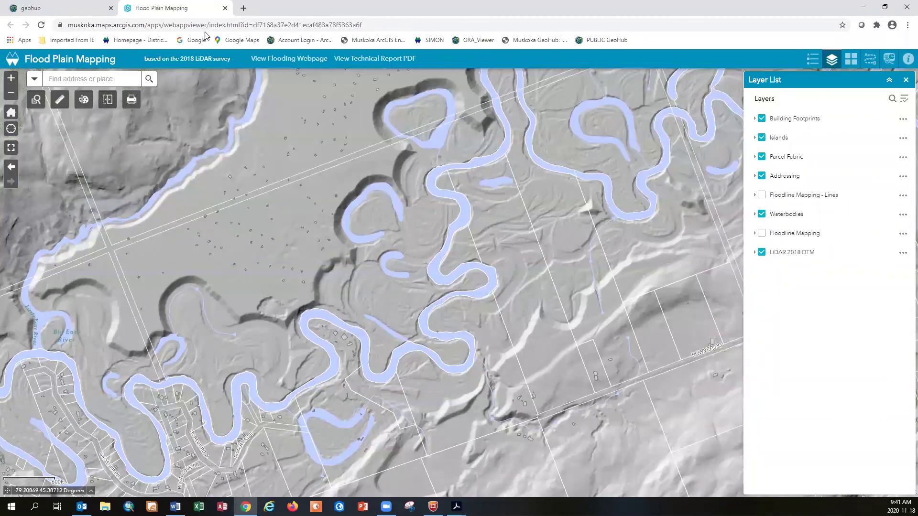
Close the flood map, accept the Development Applications terms, and zoom to Huntsville
left_click(224, 8)
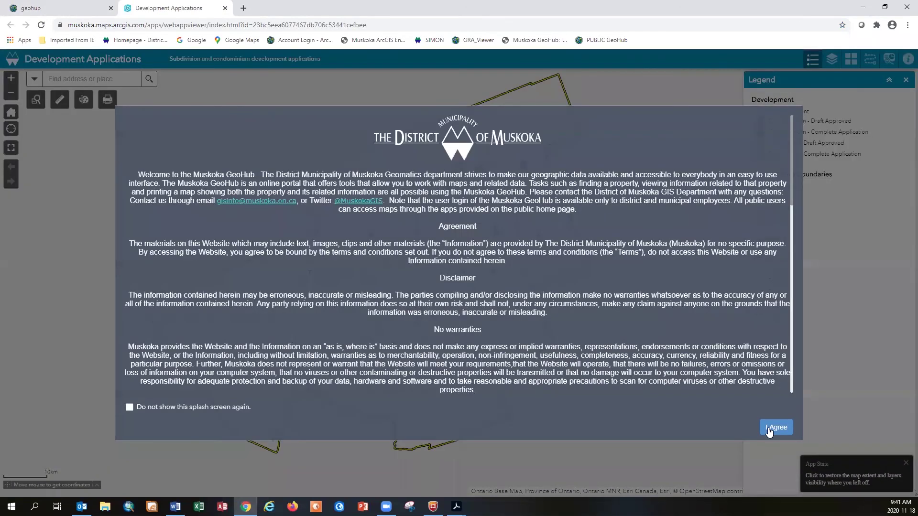
left_click(832, 369)
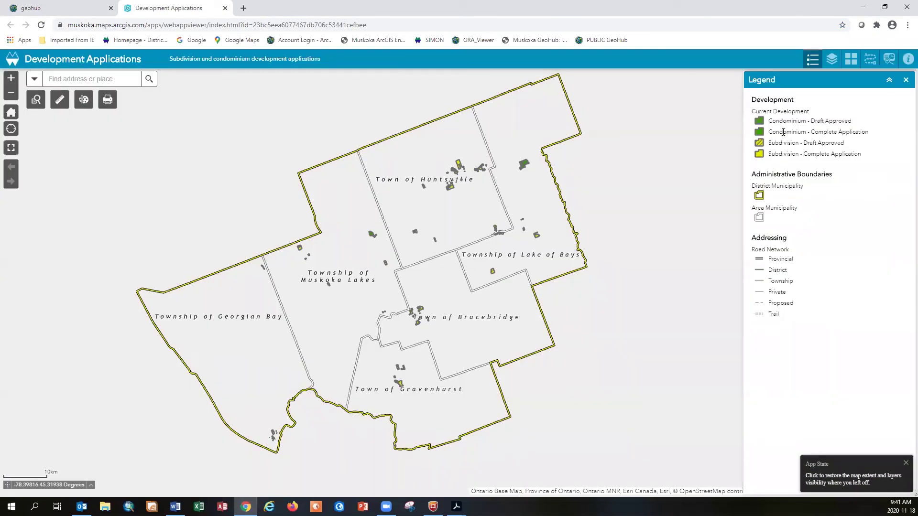
scroll(460, 174, "up", 2)
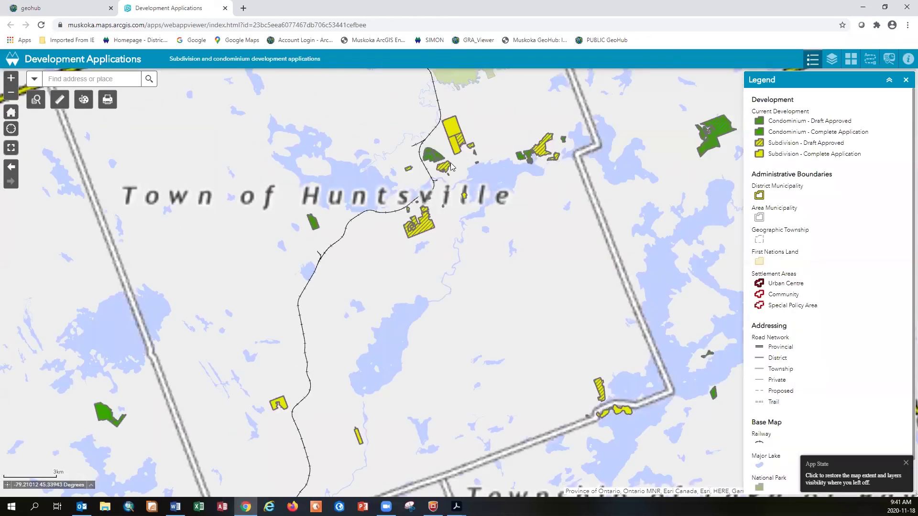
scroll(443, 167, "up", 3)
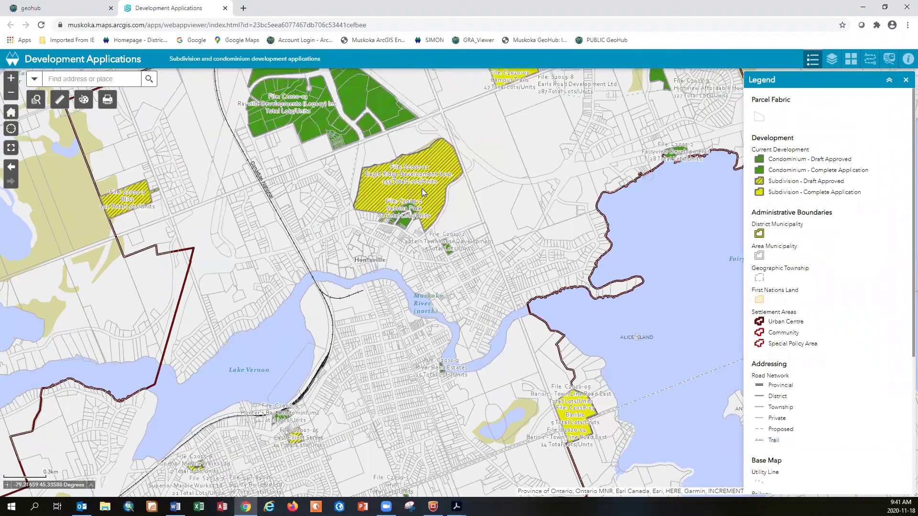
Inspect the Eagle Ridge Development Corp. subdivision record (2 of 2, 155 total units), then close it
left_click(422, 189)
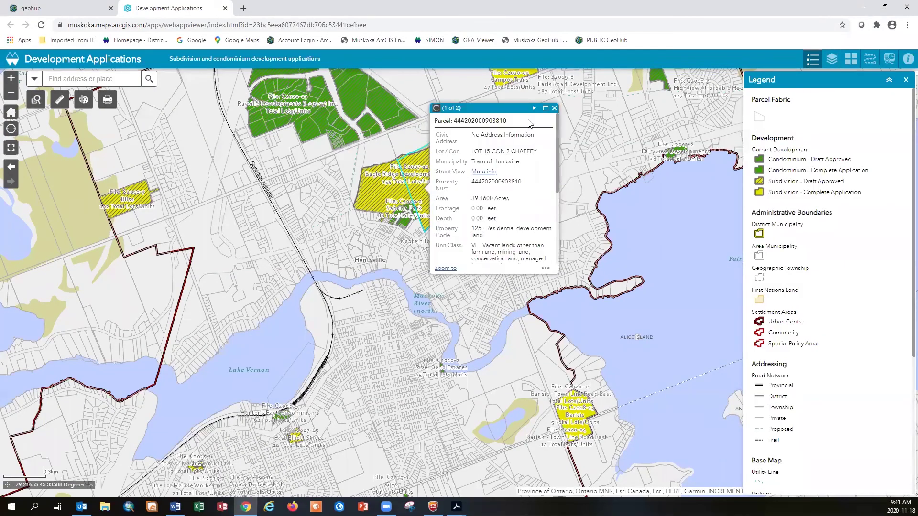
left_click(534, 108)
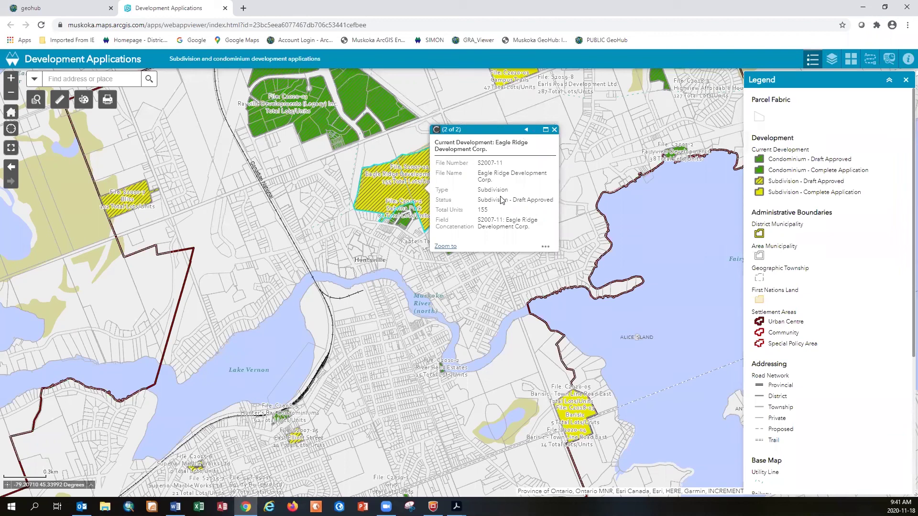
double_click(485, 210)
left_click(554, 130)
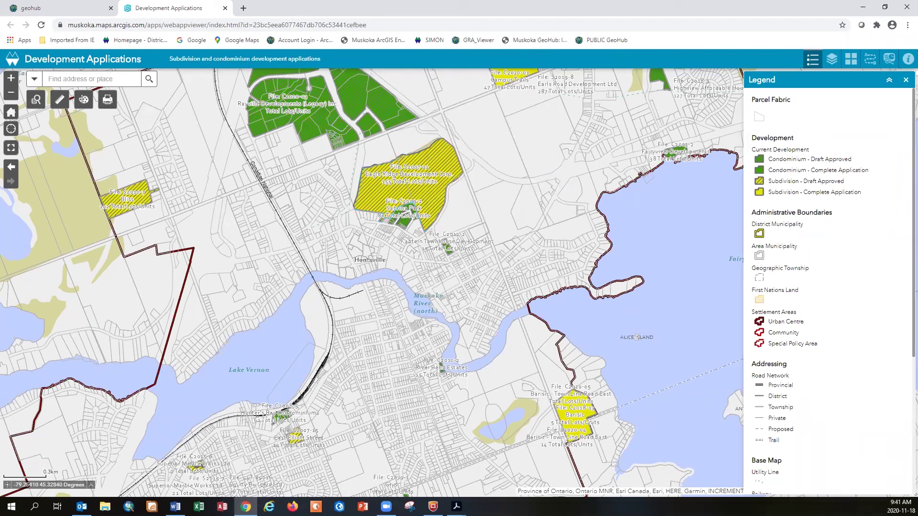
Search for application 2018-6 and zoom in on the Pine Haven Estates subdivision
left_click(120, 83)
type("2018-6")
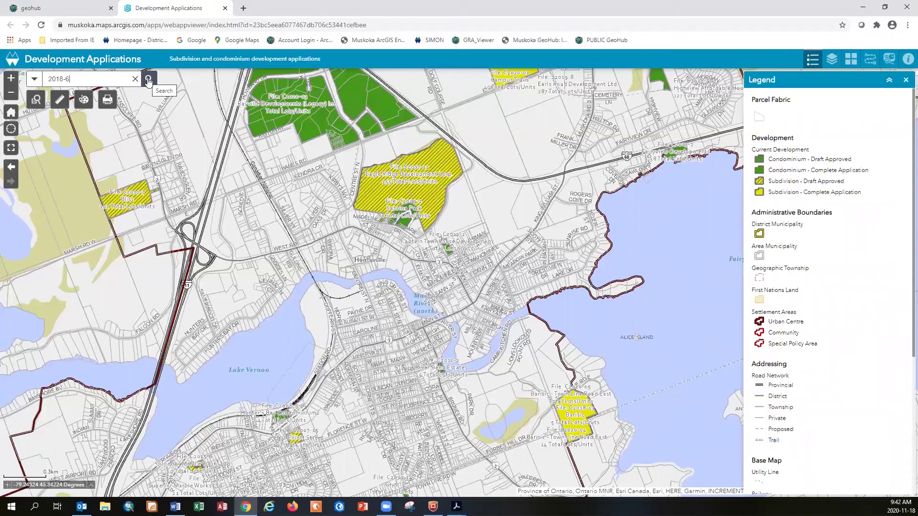
left_click(148, 79)
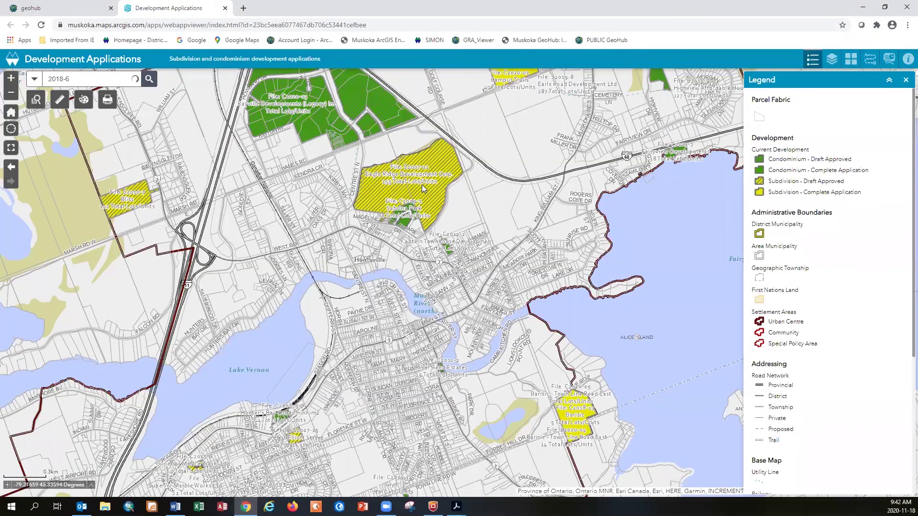
scroll(436, 166, "up", 1)
scroll(436, 166, "up", 1)
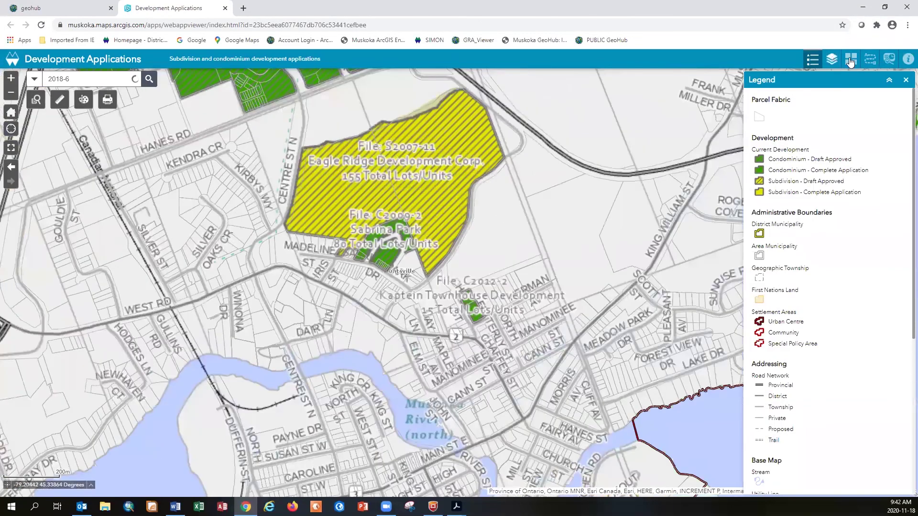
Switch the basemap to 2018 Air Photos, show the layer list, and close the Pine Haven Estates popup
left_click(851, 58)
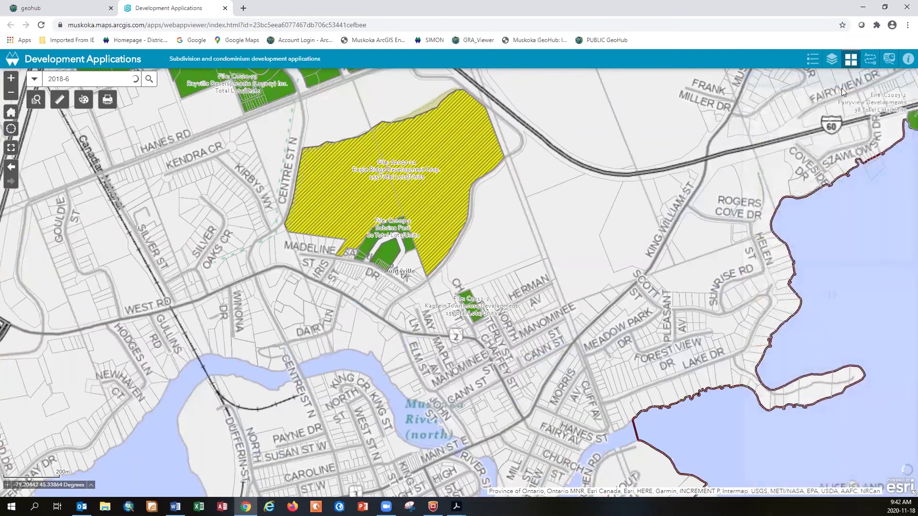
left_click(880, 216)
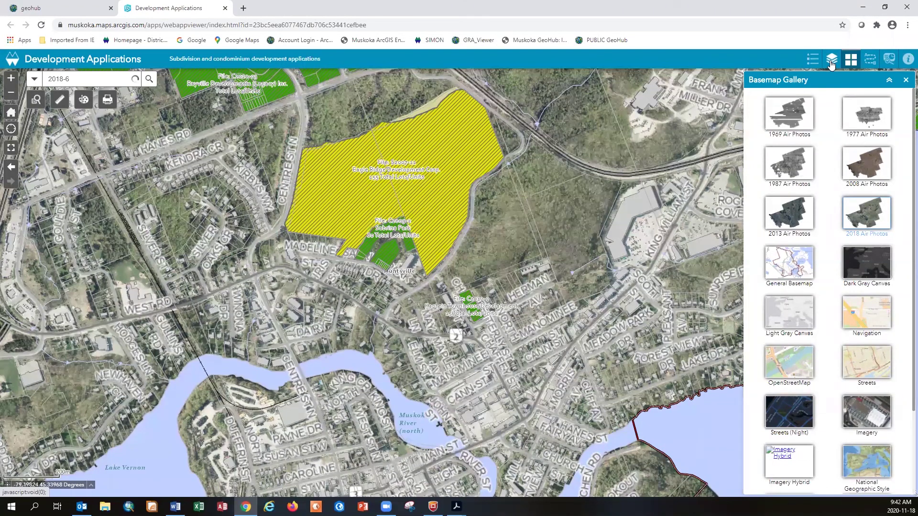
left_click(831, 62)
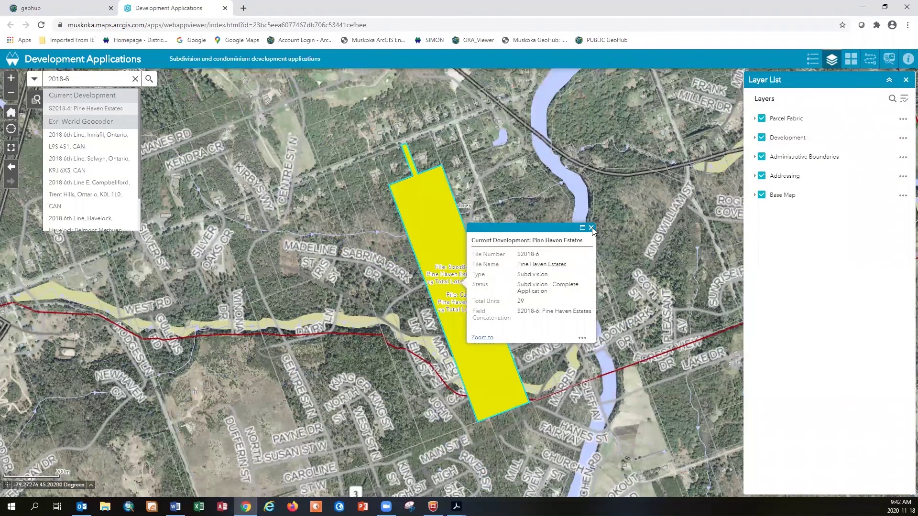
left_click(591, 228)
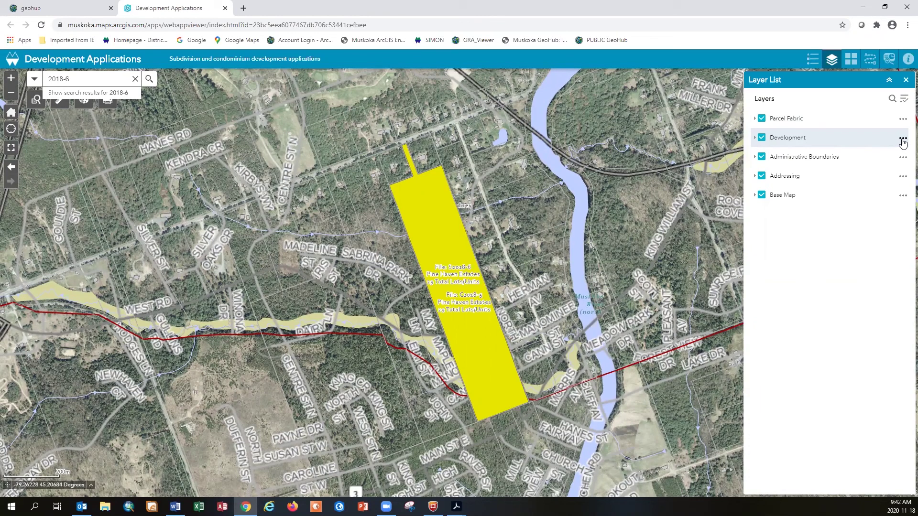
Set the Development layer's transparency to about 50% and close the layer list
left_click(903, 140)
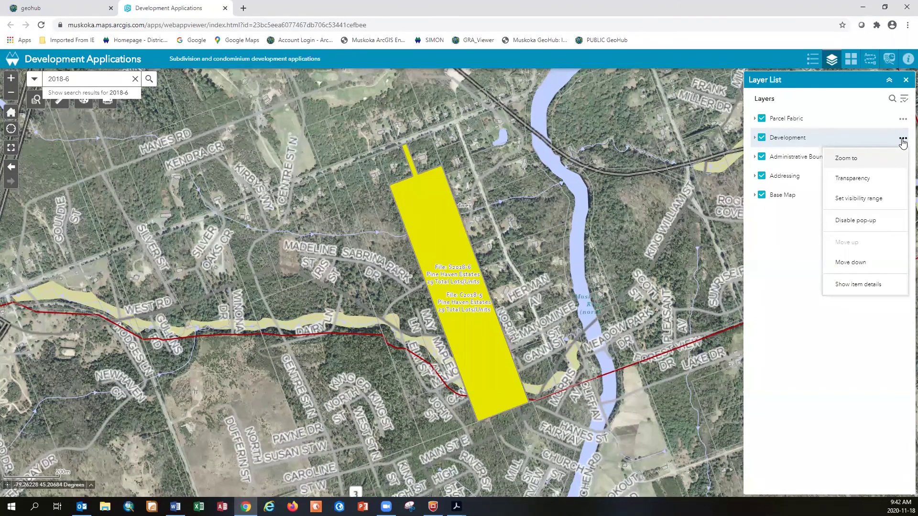
left_click(873, 184)
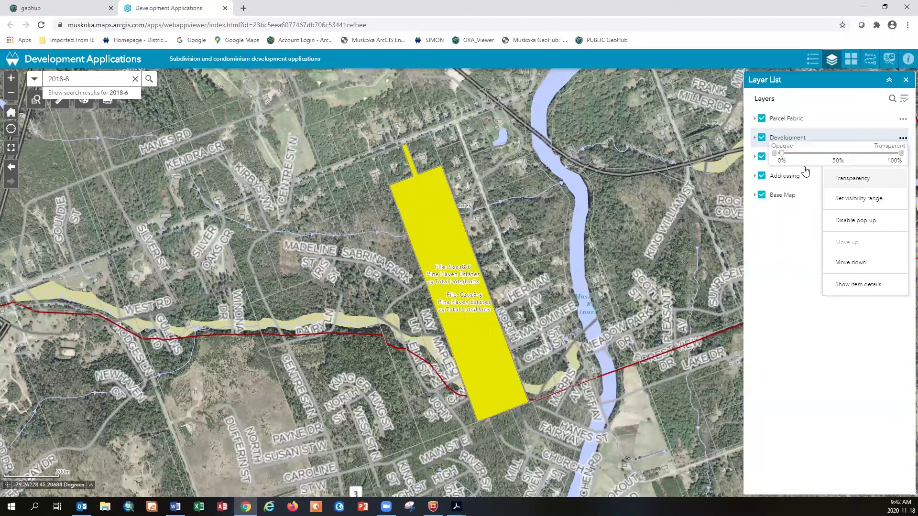
left_click_drag(782, 156, 865, 162)
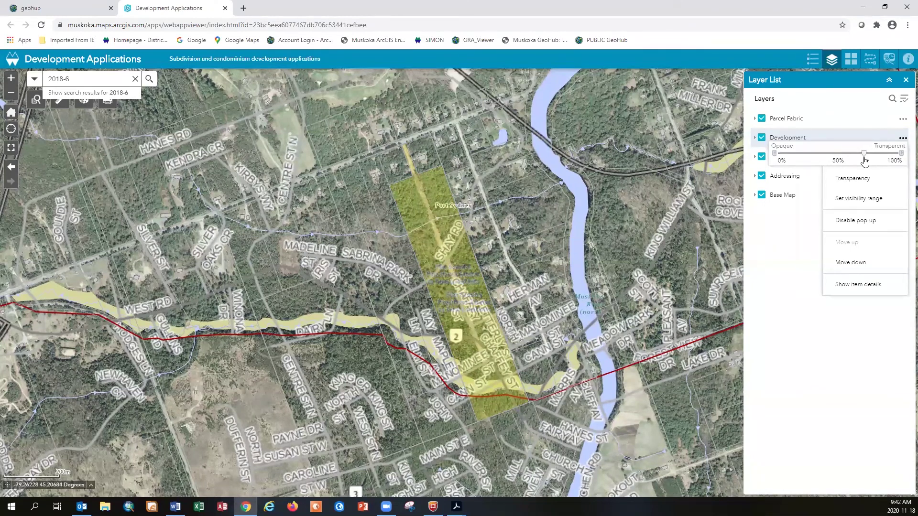
left_click(902, 139)
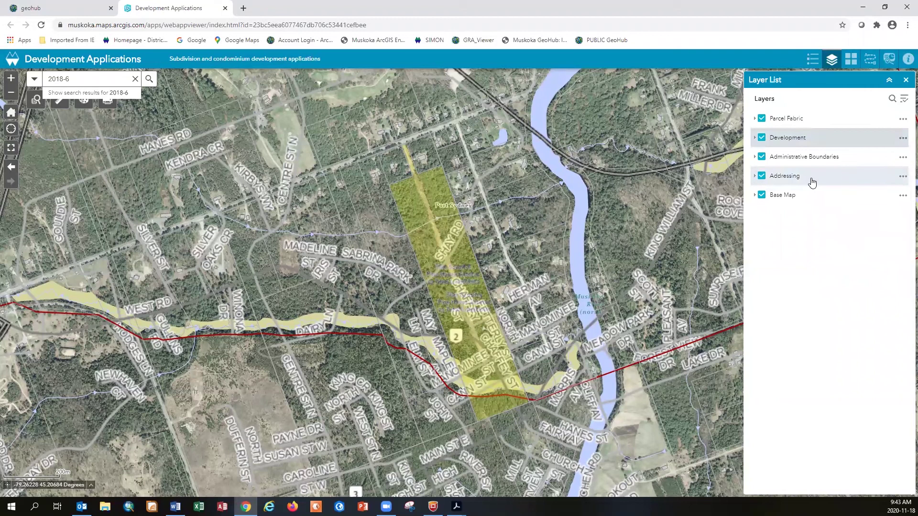
left_click(905, 80)
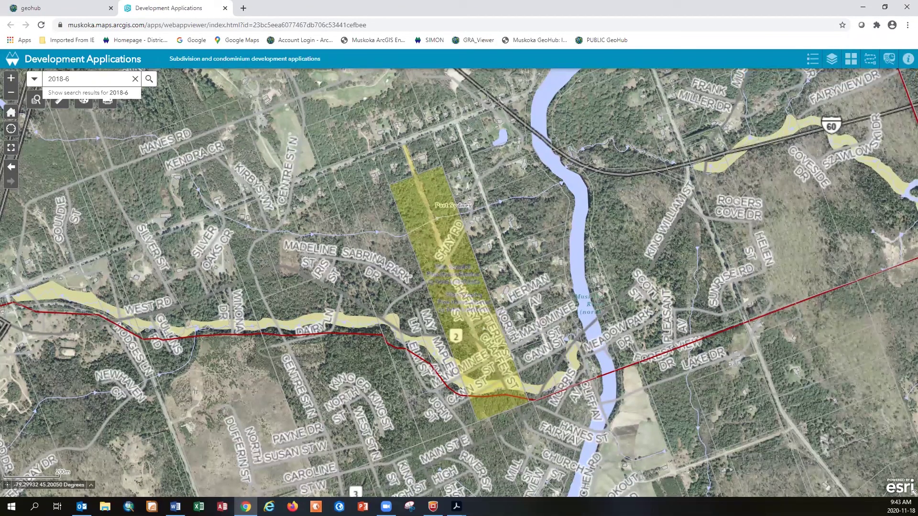
Close Development Applications, open Zoning: Muskoka Lakes, and dismiss the Addressing layer warning
left_click(225, 8)
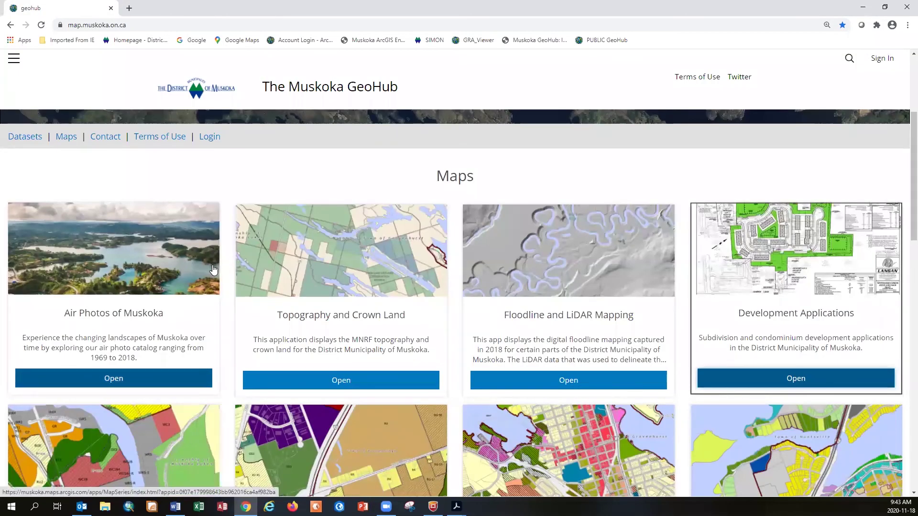
scroll(214, 269, "down", 4)
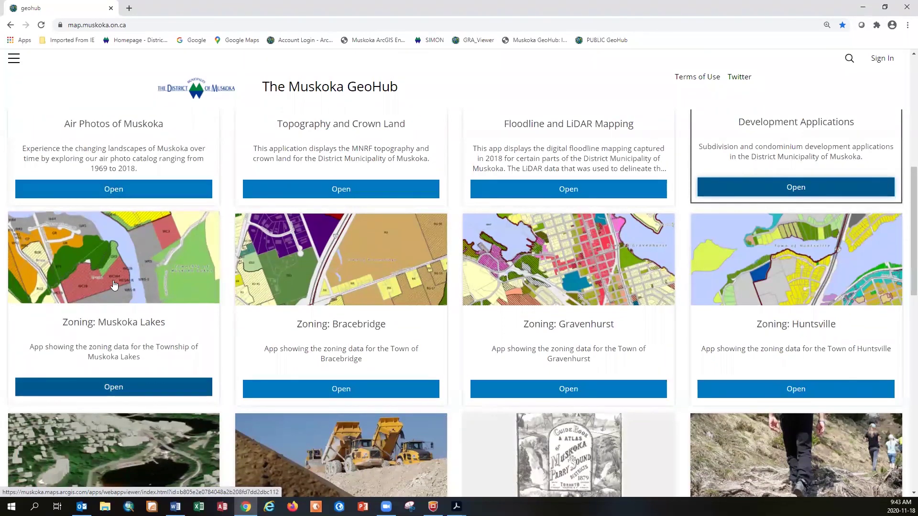
left_click(114, 286)
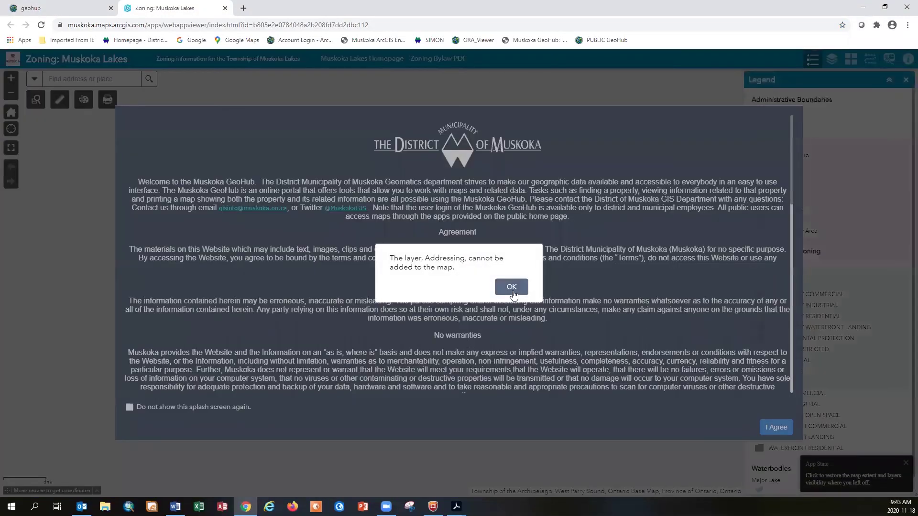
left_click(512, 289)
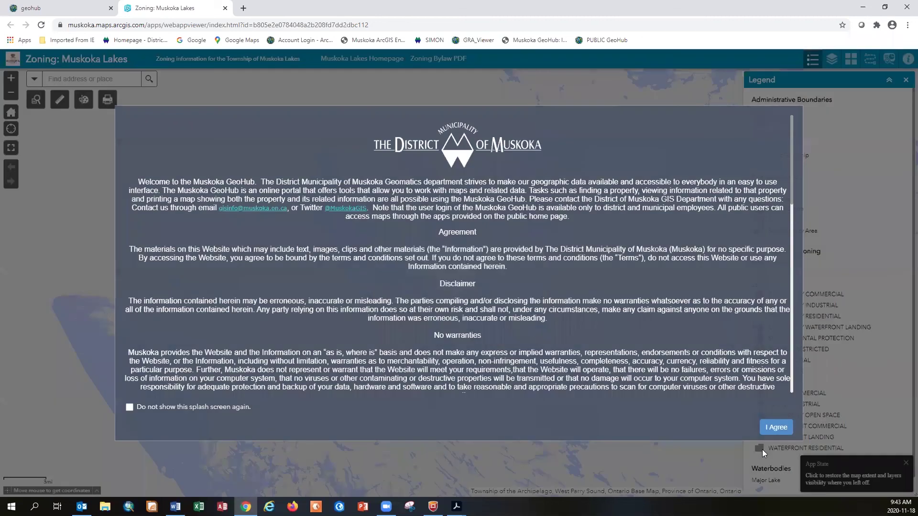
Accept the Zoning: Muskoka Lakes terms and zoom in near Lake Joseph
left_click(771, 429)
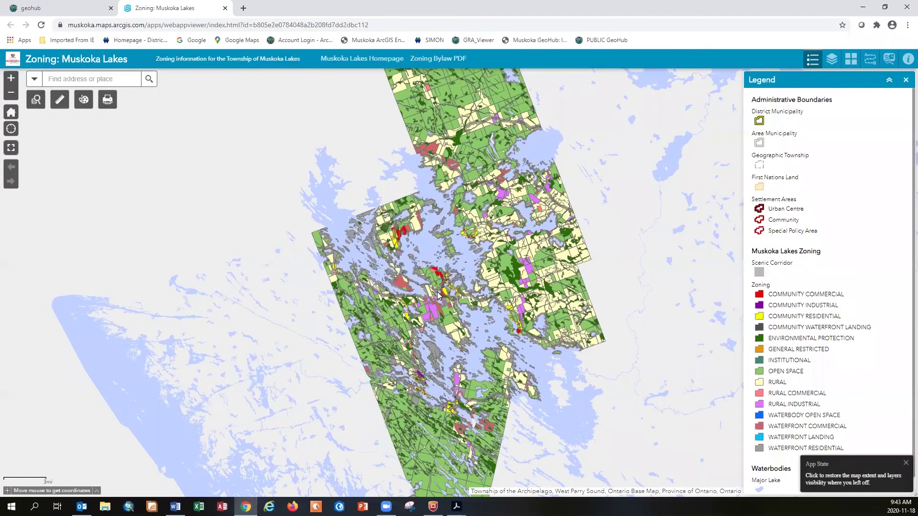
scroll(437, 296, "up", 4)
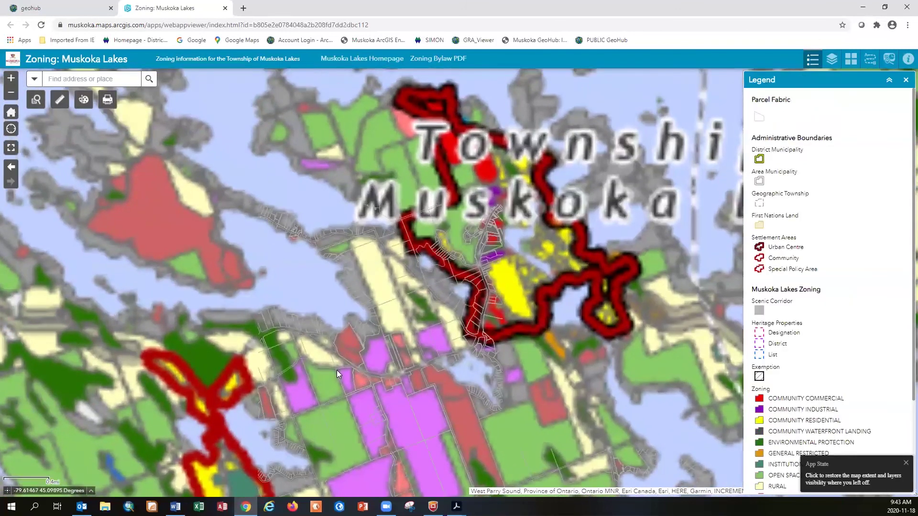
scroll(336, 370, "up", 1)
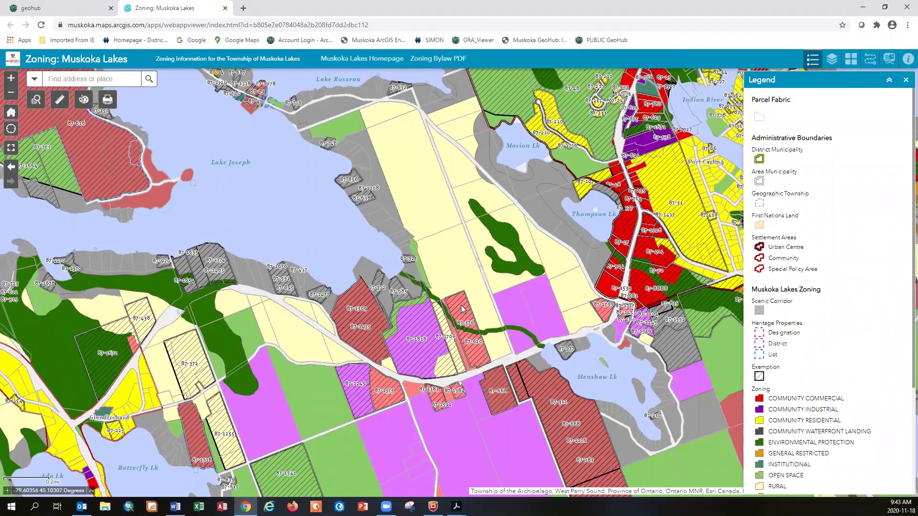
Open the parcel labelled 87-576 and page through its records to Exemption 87-576
left_click(463, 310)
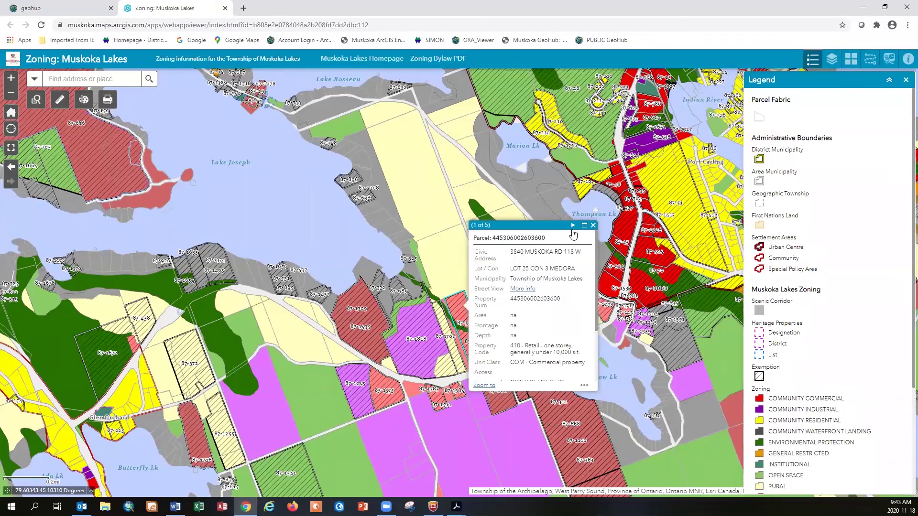
left_click(573, 228)
left_click(573, 225)
left_click(573, 272)
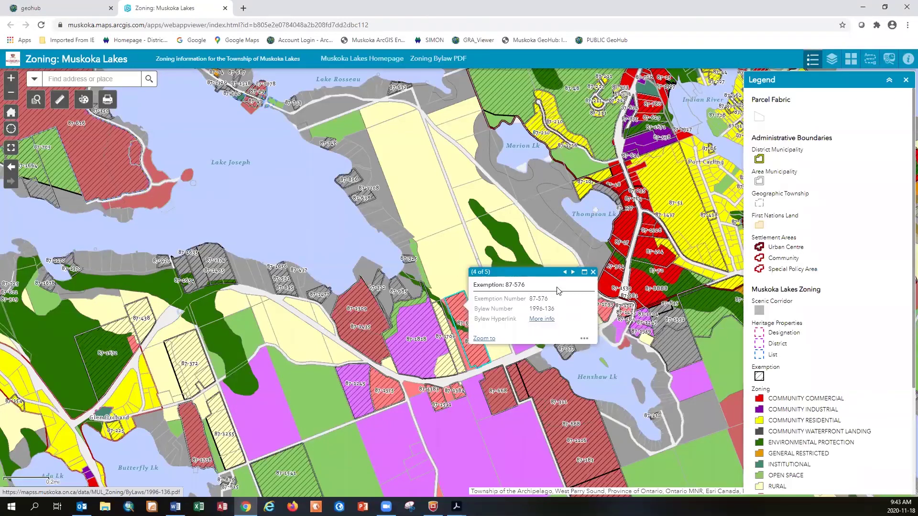
Read the parcel's Rural Commercial zoning provisions PDF down to Table 6.2.3, then close it
left_click(572, 272)
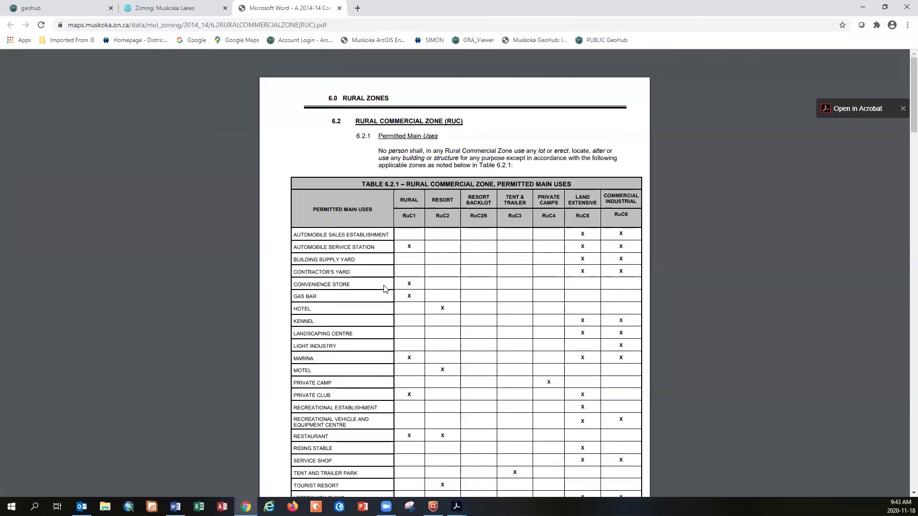
scroll(384, 289, "down", 14)
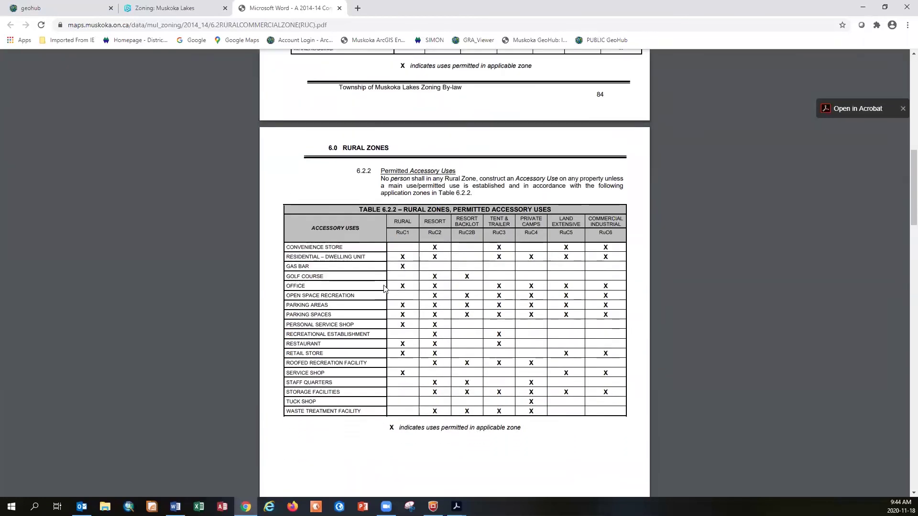
scroll(384, 289, "down", 8)
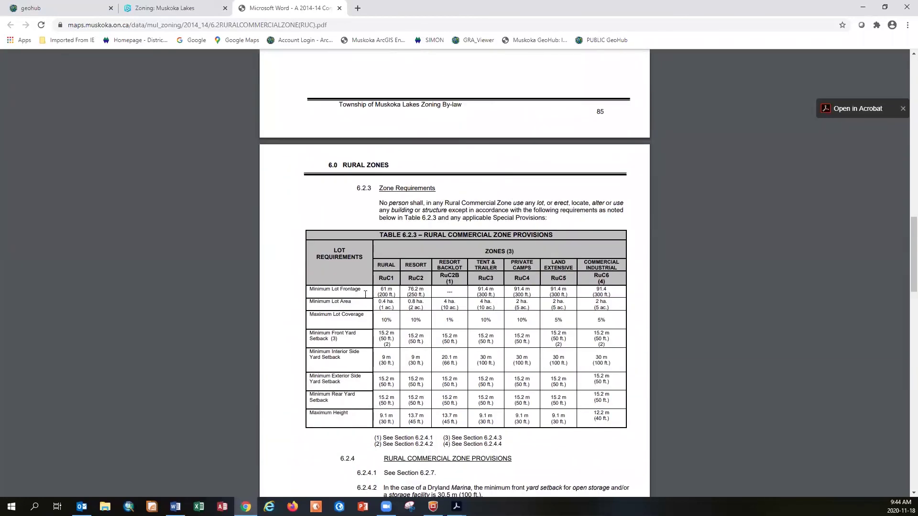
scroll(384, 329, "down", 3)
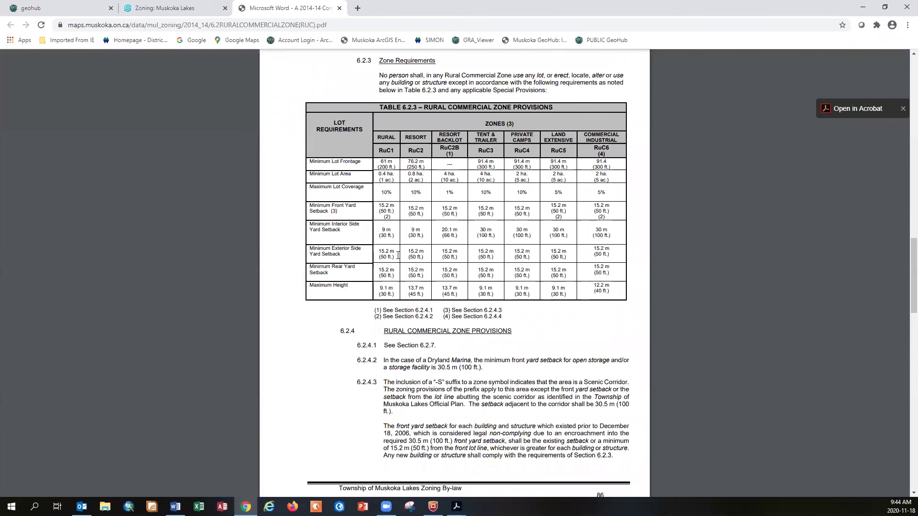
left_click(340, 9)
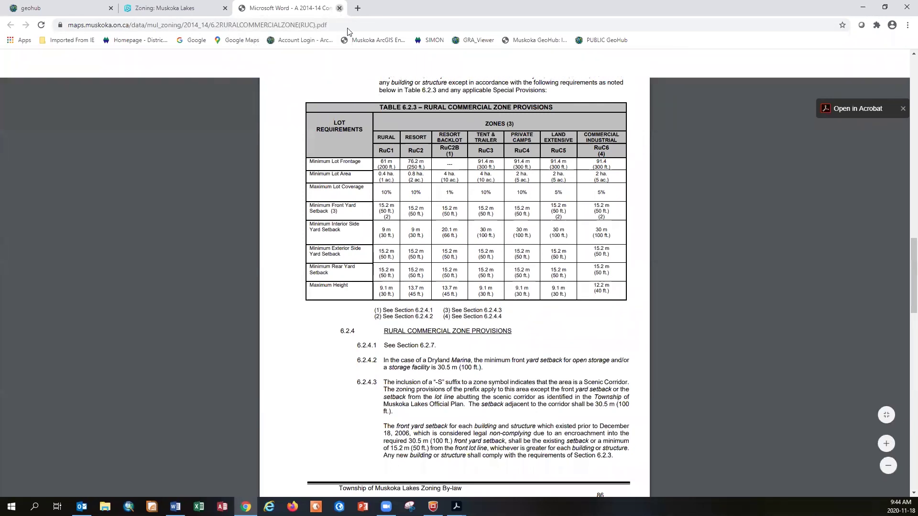
Open by-law 1996-136 from the Exemption 87-576 record, view its schedule map, then close it
left_click(568, 271)
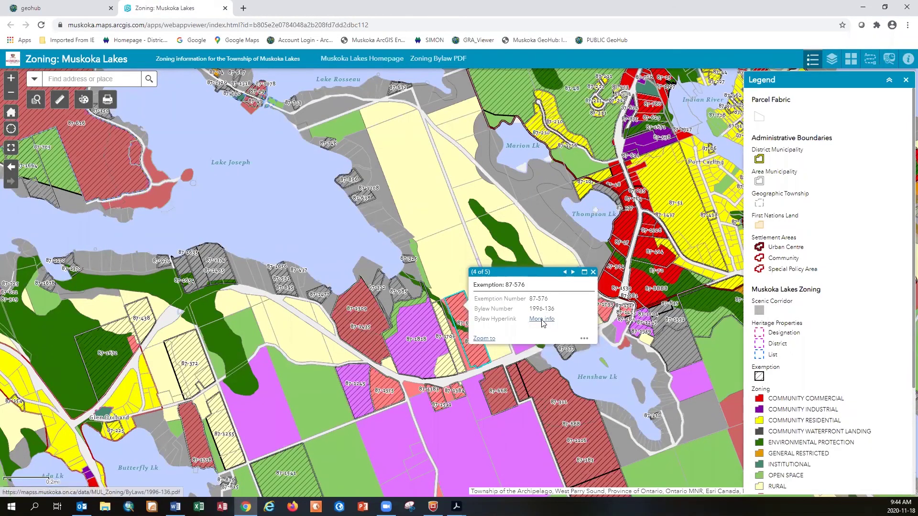
left_click(537, 321)
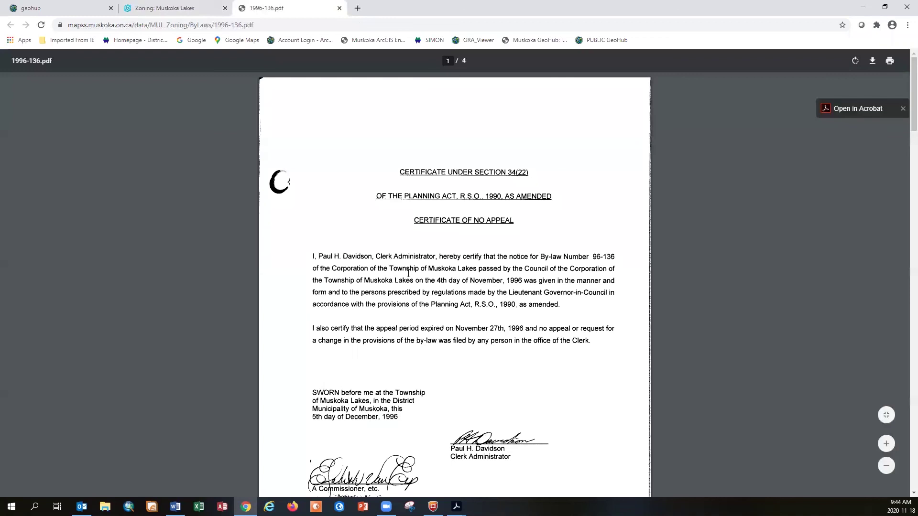
scroll(409, 273, "down", 20)
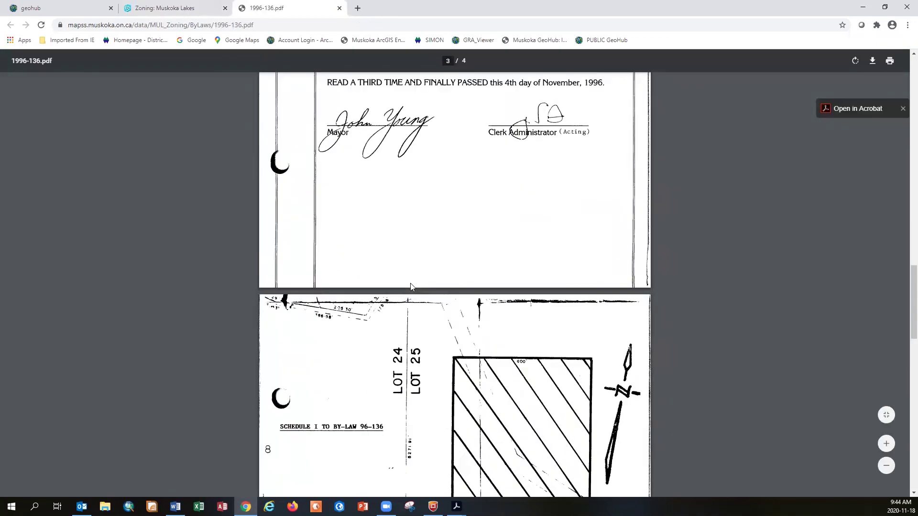
scroll(412, 286, "down", 3)
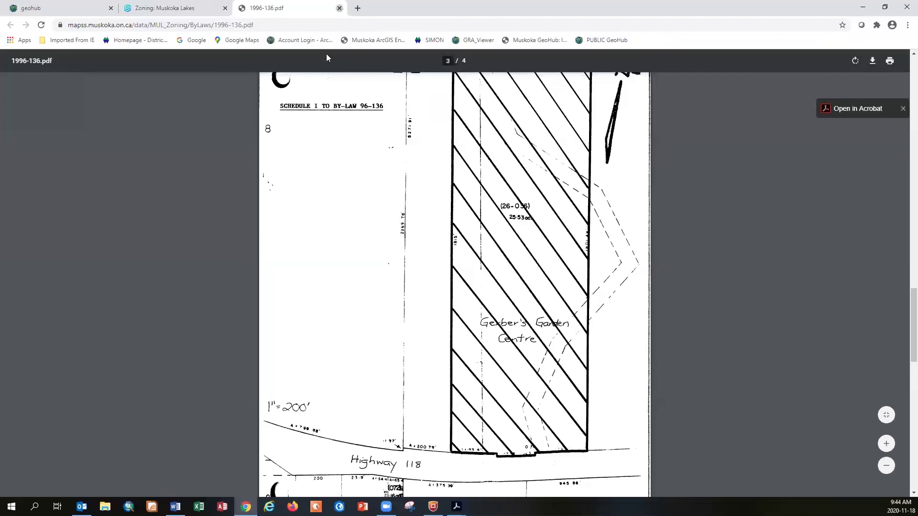
key("ctrl+w")
Search the map for the parcel number copied from Word
left_click(587, 272)
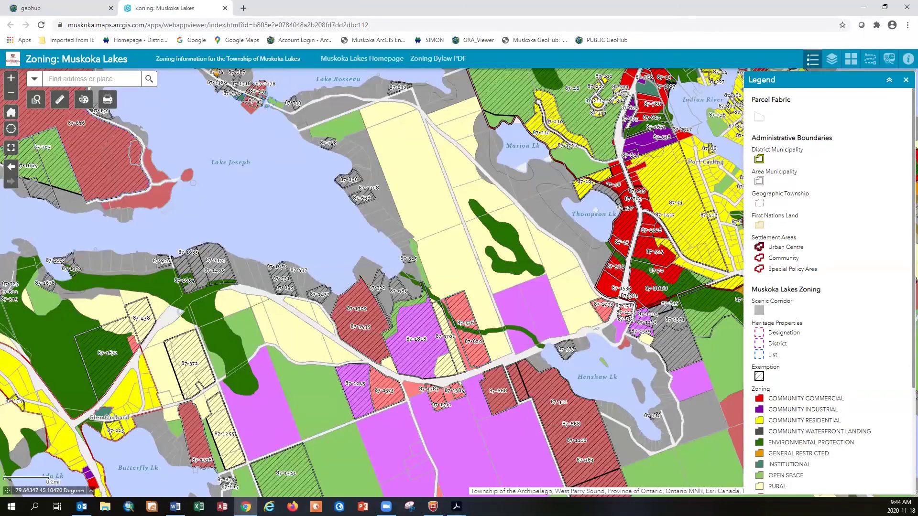
left_click(175, 506)
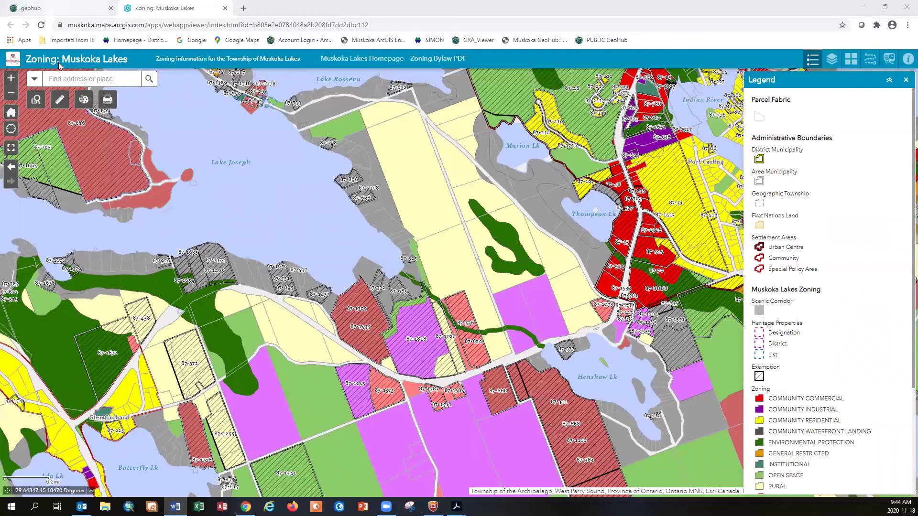
left_click(65, 78)
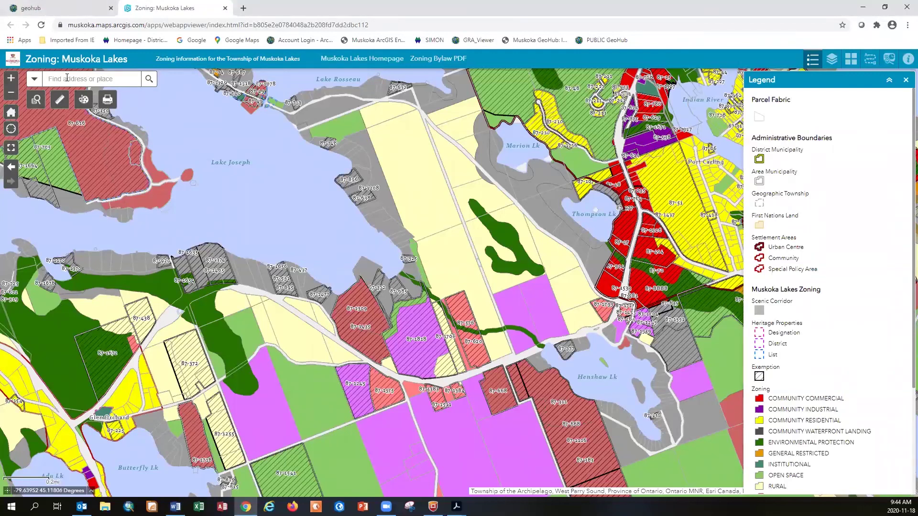
key("ctrl+v")
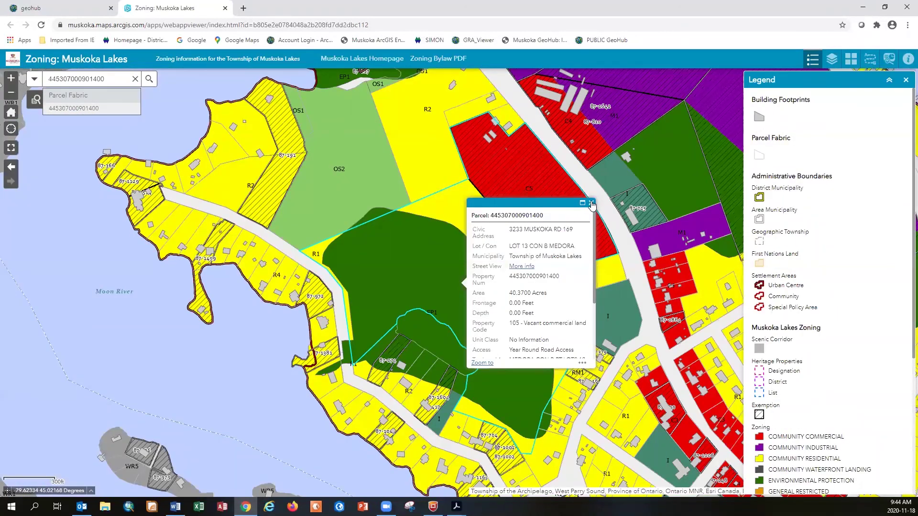
Review the Bala parcel's Exemption 87-1579 record and its bylaw 2014-057 document
left_click(591, 205)
left_click(578, 213)
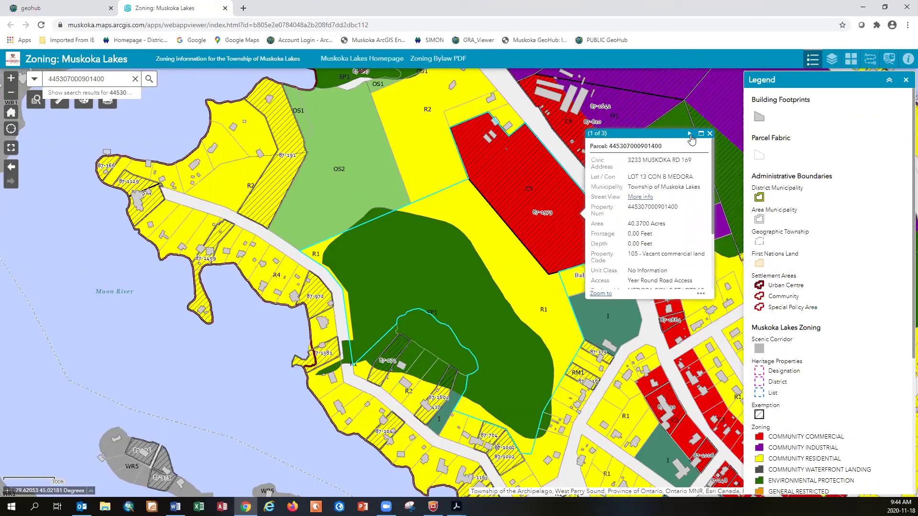
left_click(689, 134)
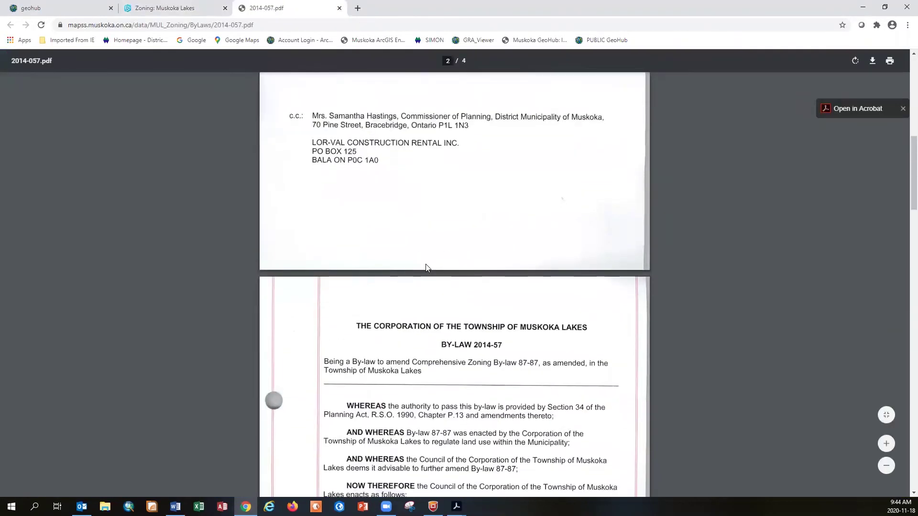
scroll(427, 267, "down", 7)
left_click(339, 8)
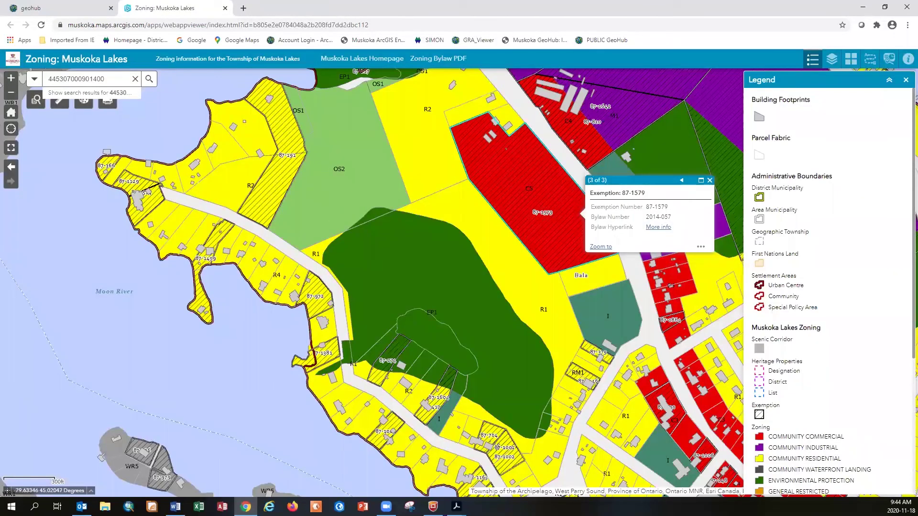
left_click(175, 506)
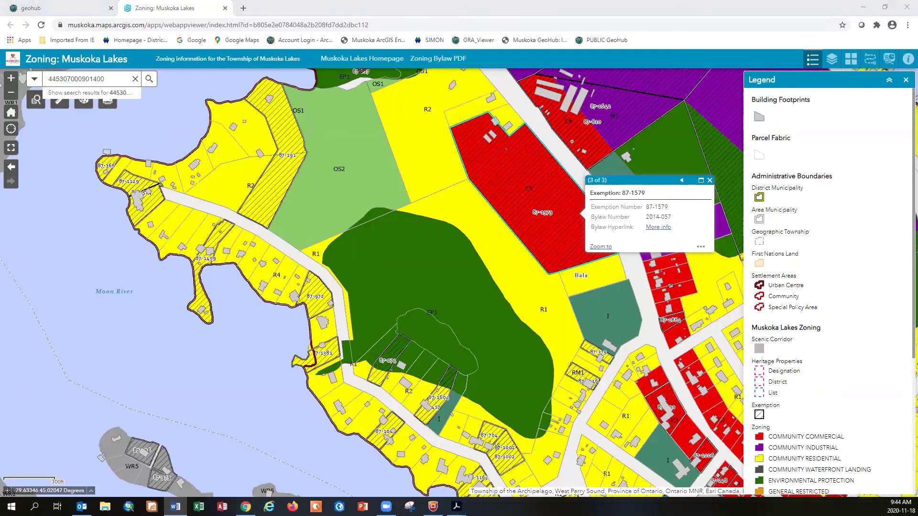
Search for exemption 87-1102 and zoom closely into its OS2 parcel under bylaw 2003-100
left_click(135, 79)
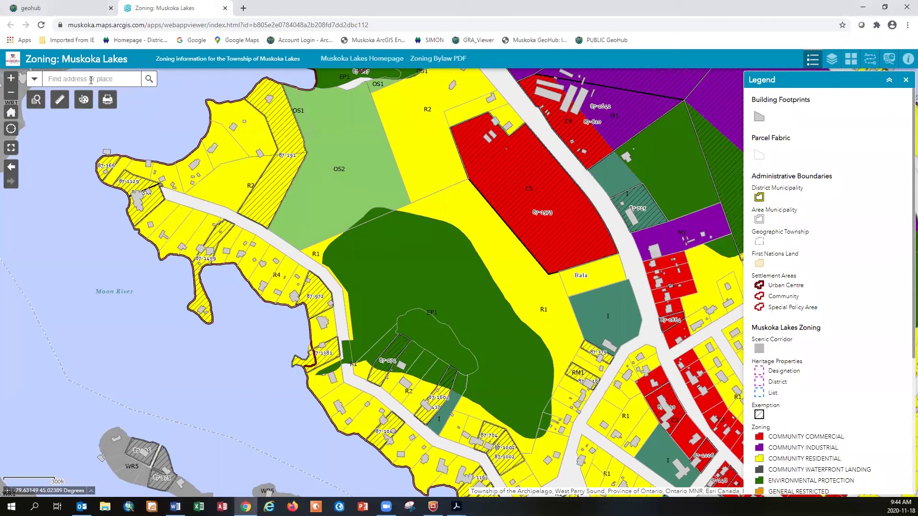
type("87-1102")
left_click(106, 109)
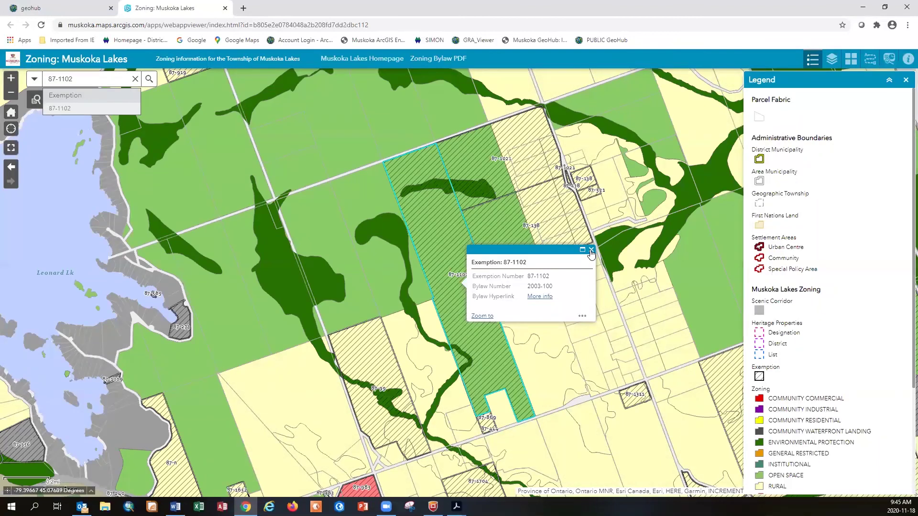
left_click(592, 250)
scroll(438, 185, "up", 2)
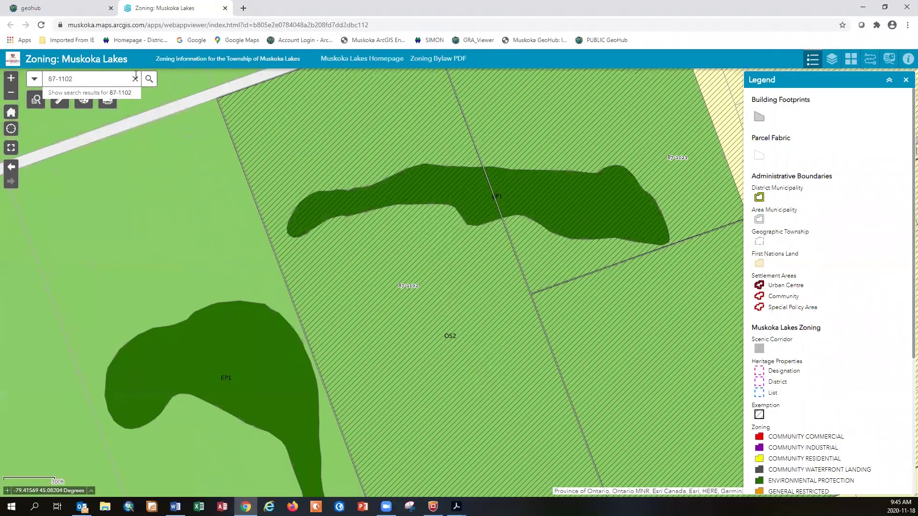
left_click(136, 79)
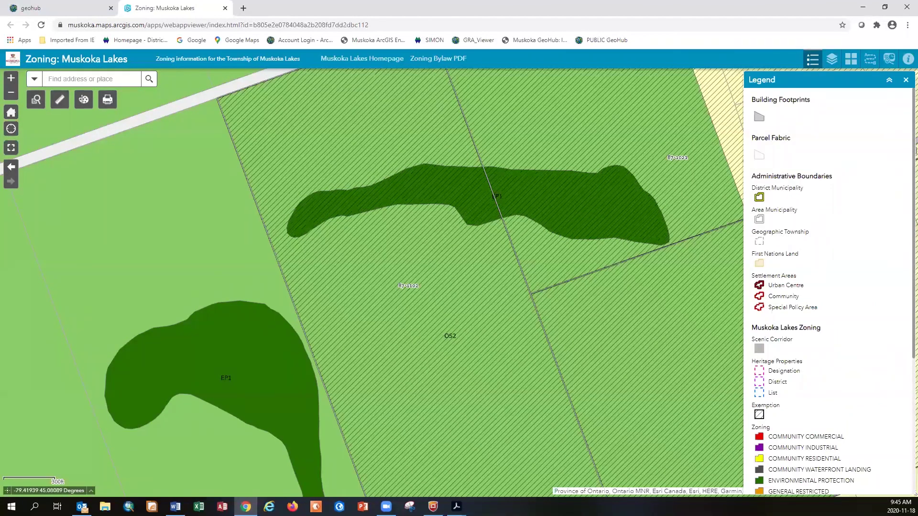
left_click(59, 101)
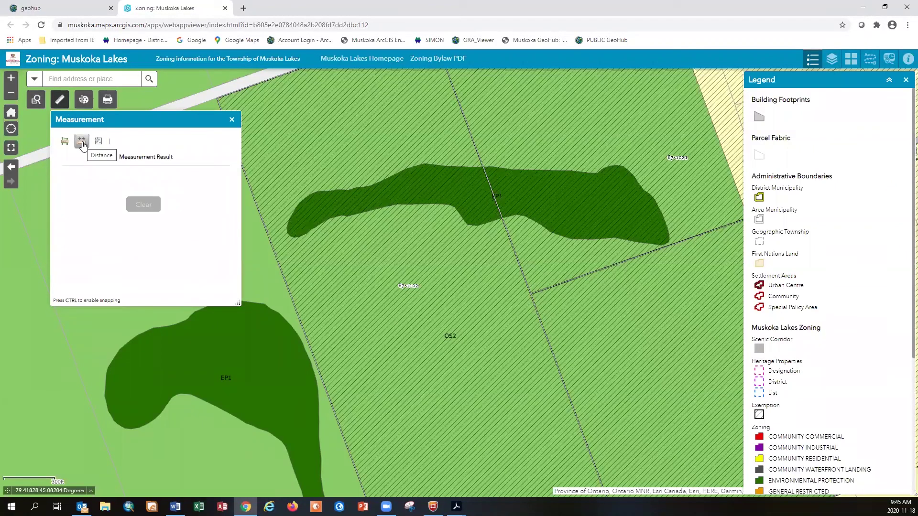
left_click(82, 143)
left_click(132, 142)
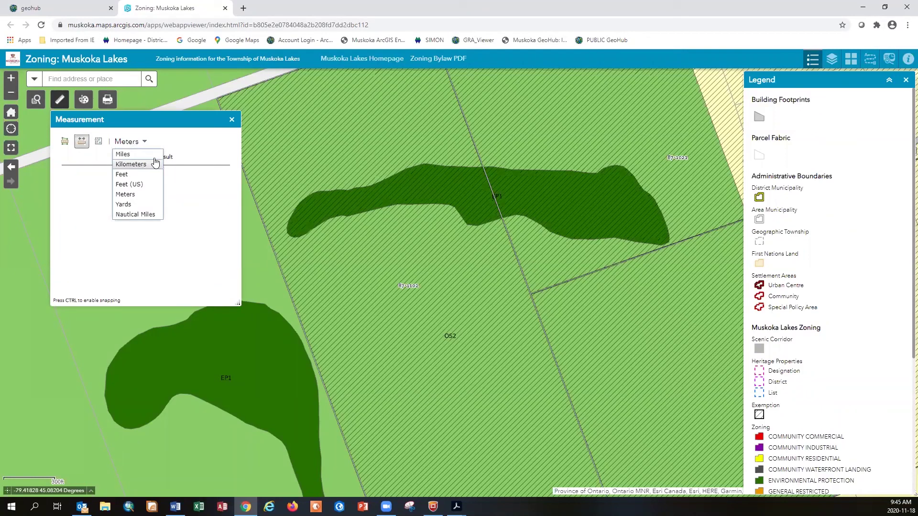
left_click(134, 143)
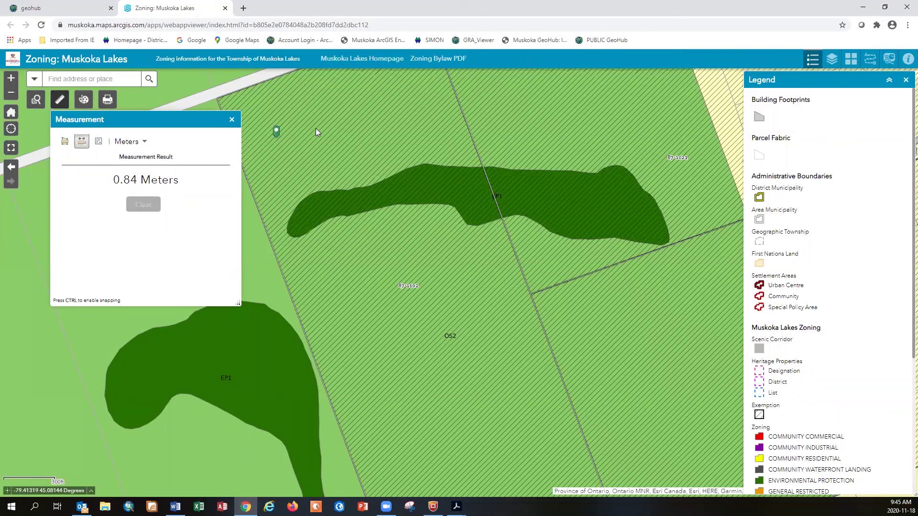
left_click(421, 103)
double_click(472, 157)
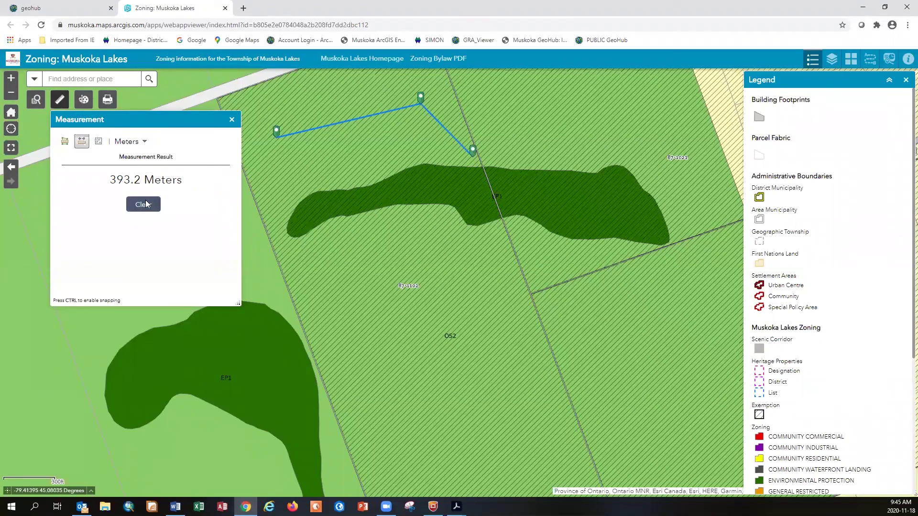
left_click(143, 207)
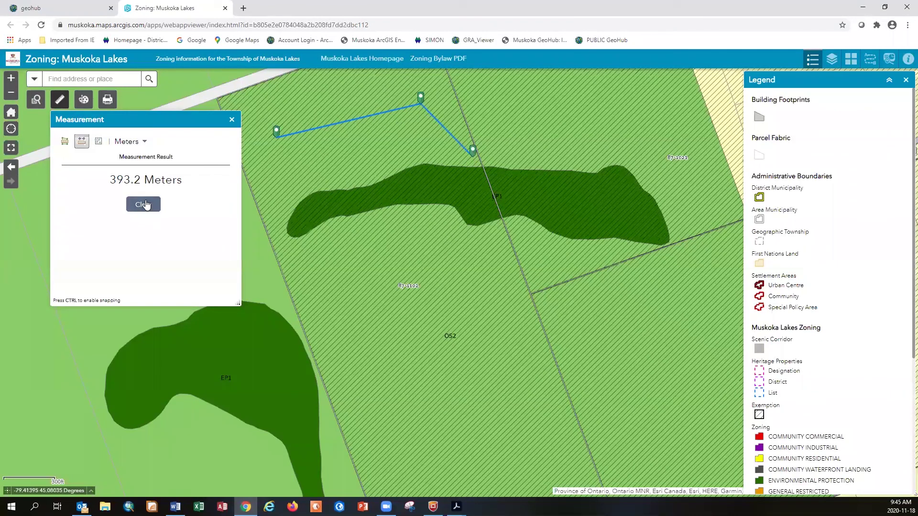
left_click(232, 120)
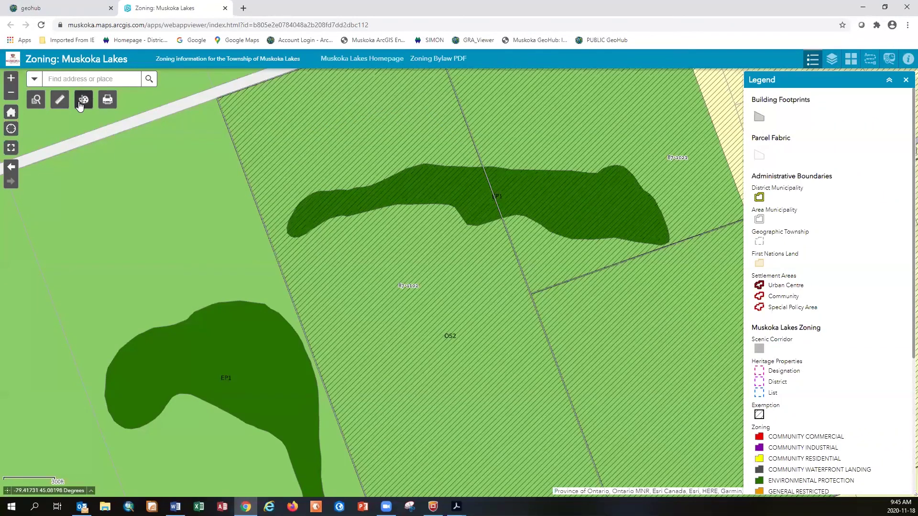
Place a red, 30-point 'my house' text label on the map above the OS2 parcel
left_click(83, 101)
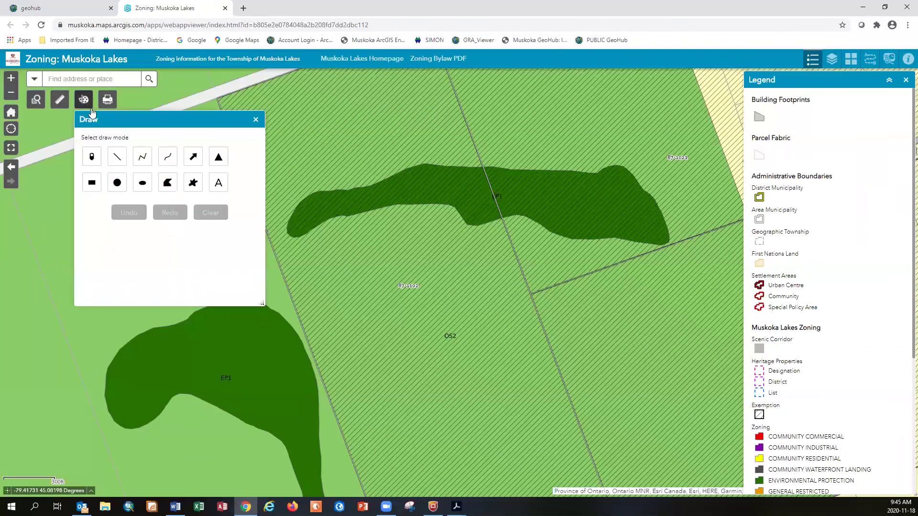
left_click(219, 187)
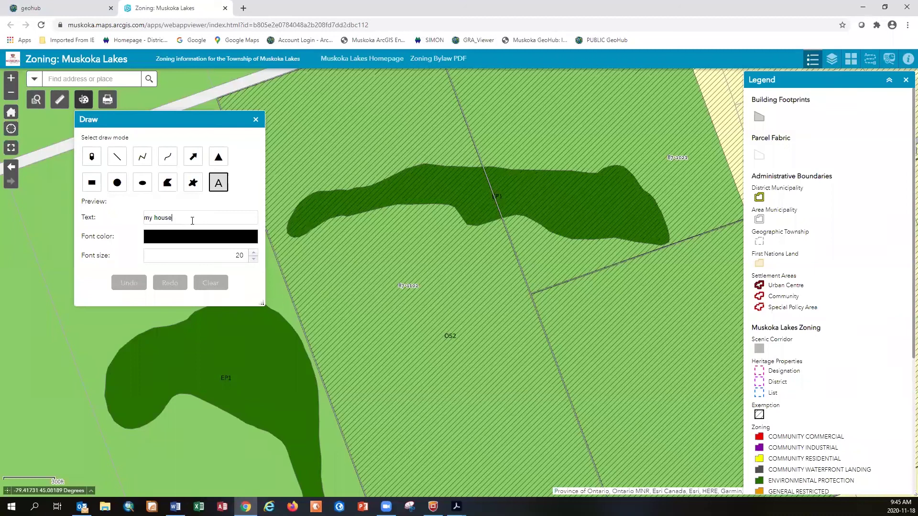
left_click(204, 237)
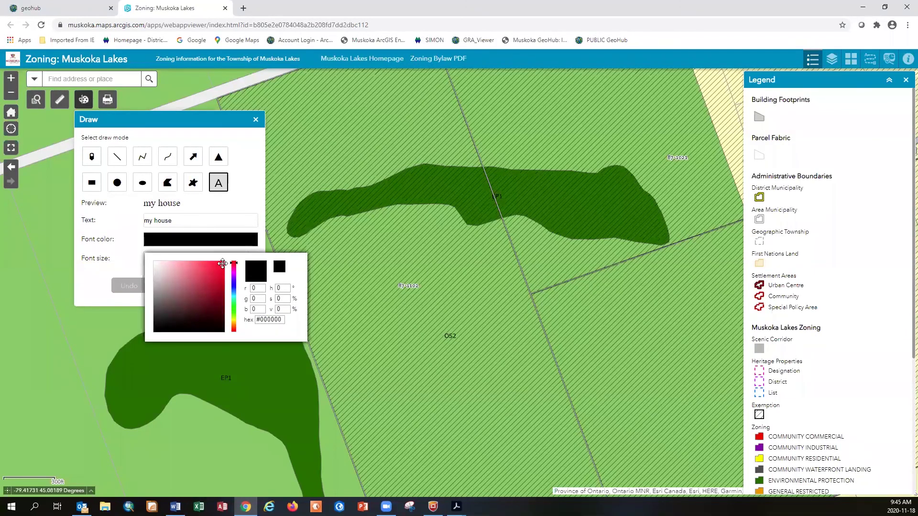
left_click(223, 265)
left_click(246, 240)
left_click(239, 258)
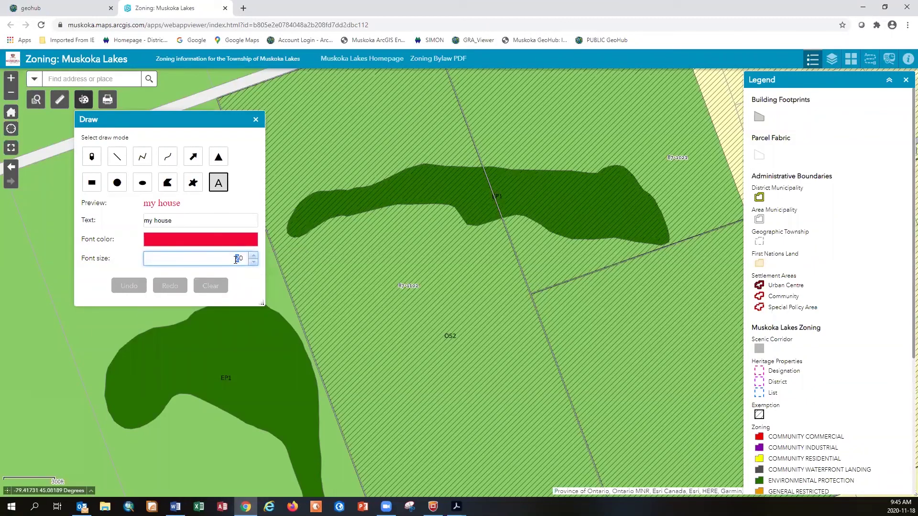
type("3")
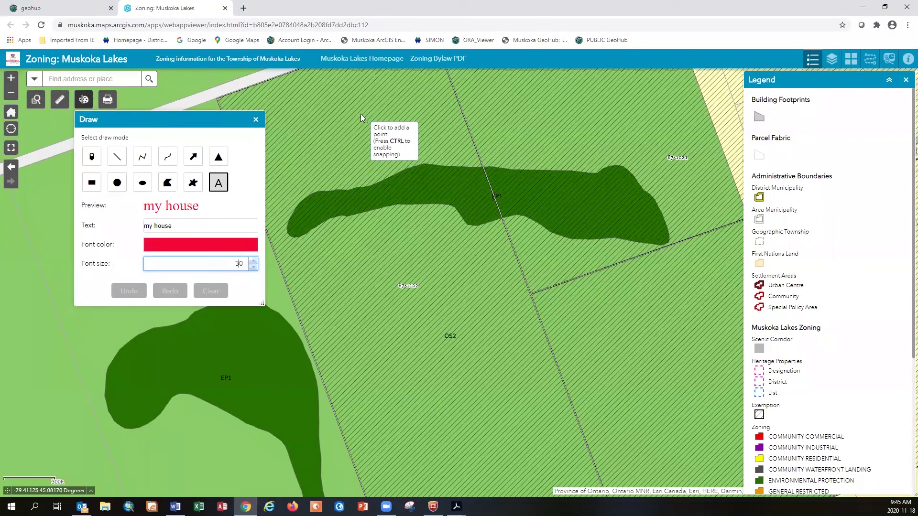
left_click(361, 113)
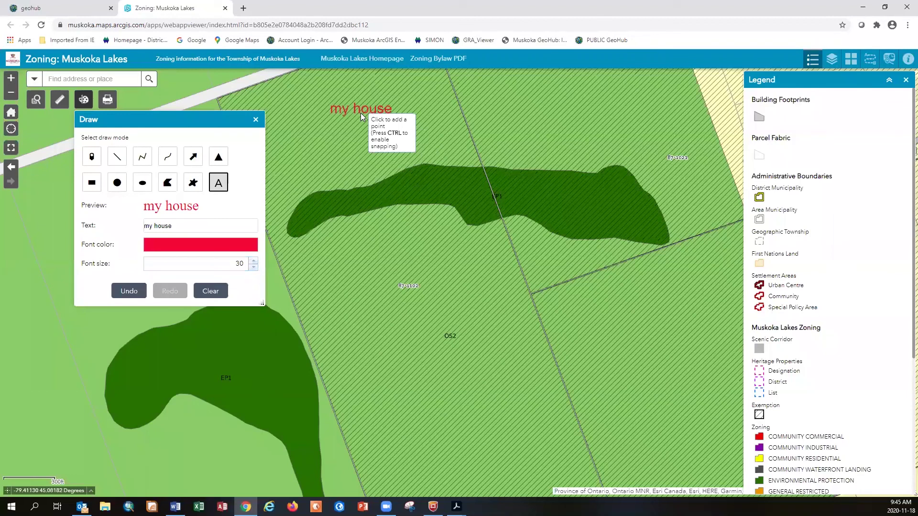
Set up a lavender-filled polygon showing area in square meters and perimeter in meters
left_click(168, 185)
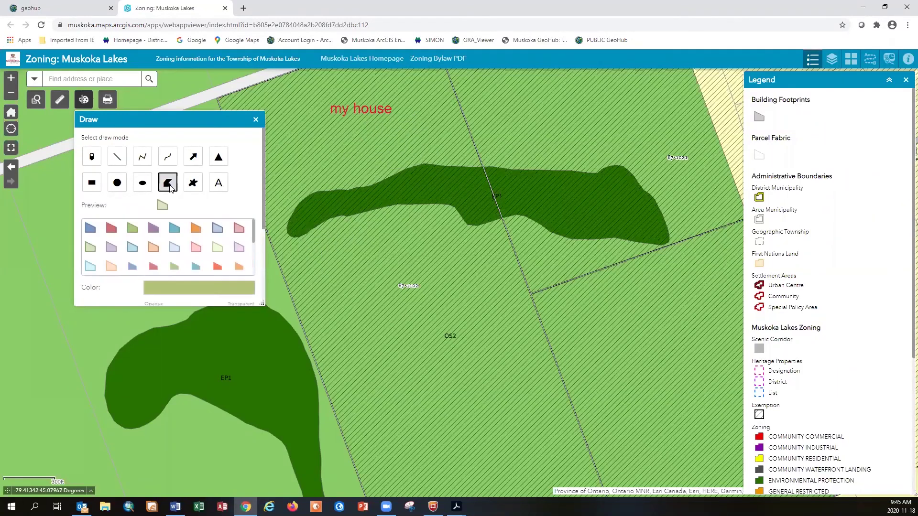
left_click(174, 248)
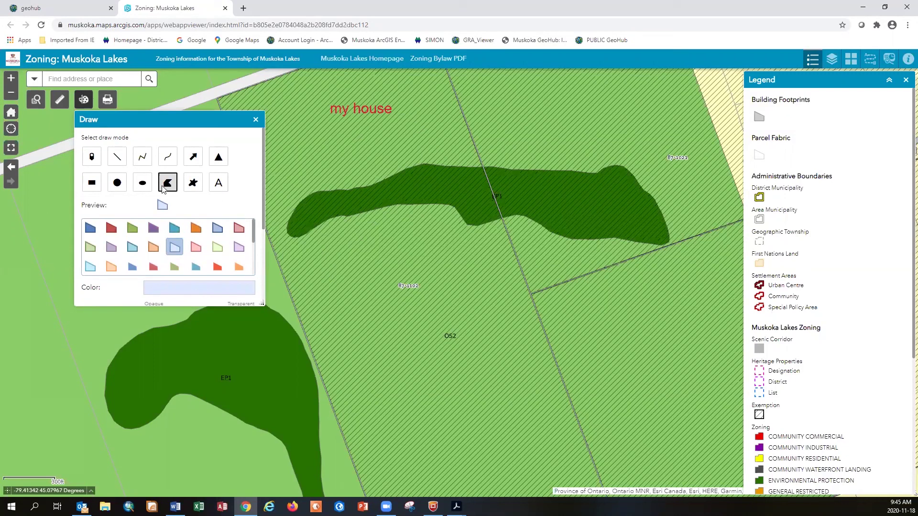
scroll(246, 194, "down", 3)
left_click(245, 240)
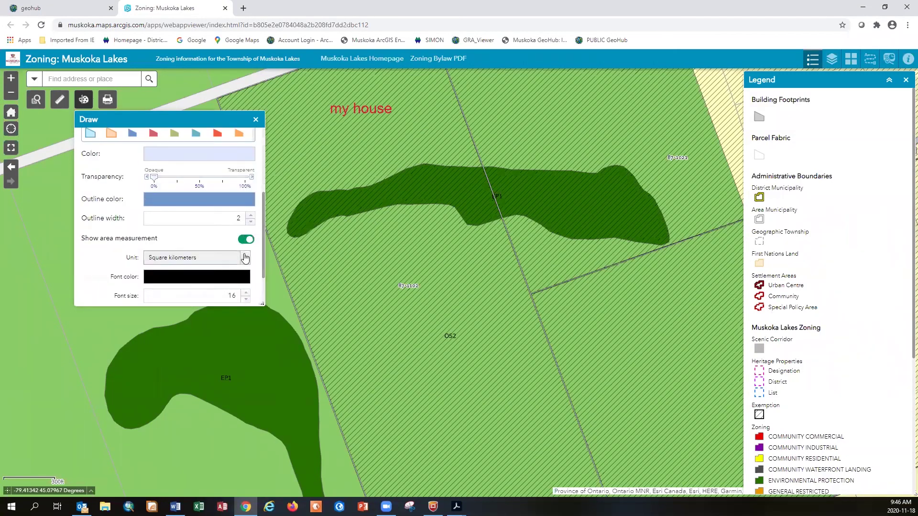
left_click(232, 258)
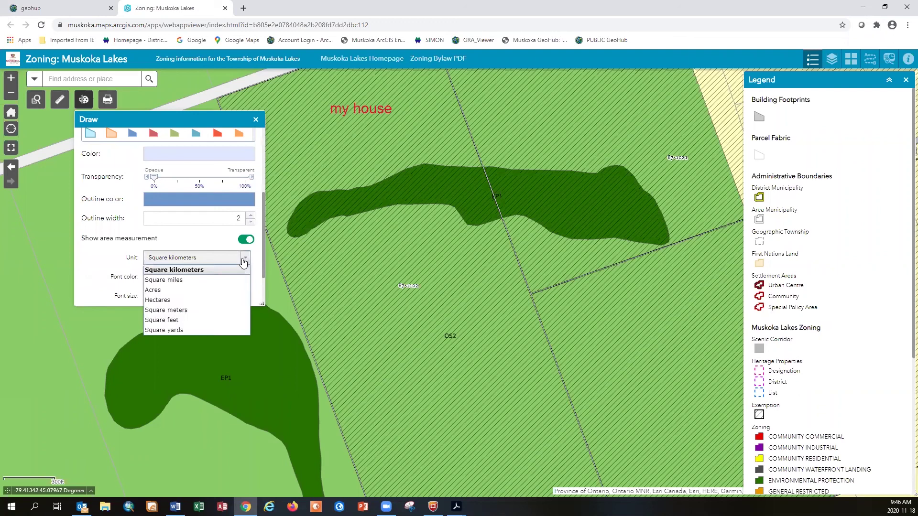
left_click(224, 310)
scroll(254, 289, "down", 1)
left_click(247, 265)
left_click(244, 283)
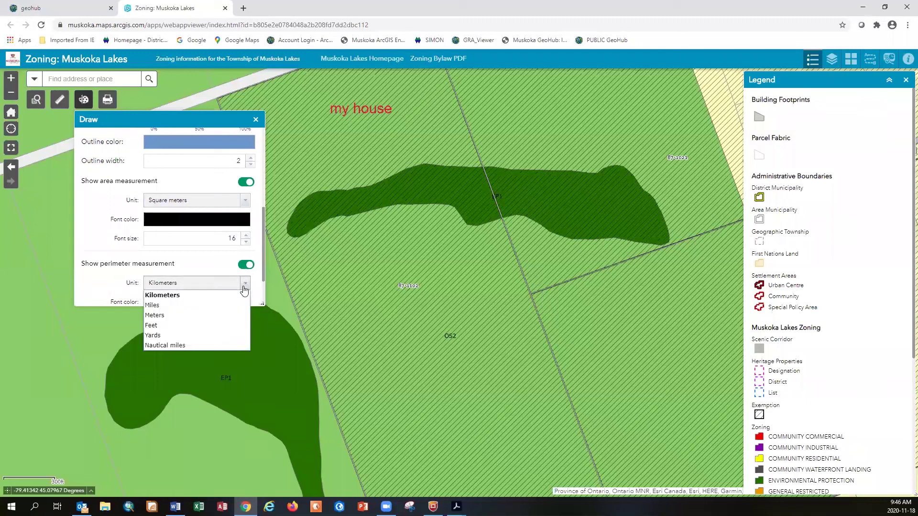
left_click(231, 315)
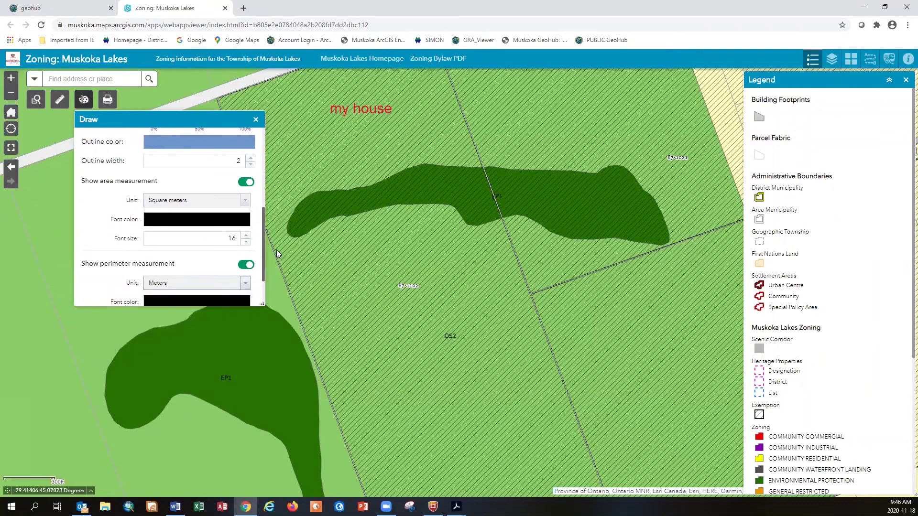
Draw a rectangle under 'my house', measuring 14,100.4 square meters and 522.5 meters perimeter
left_click(320, 120)
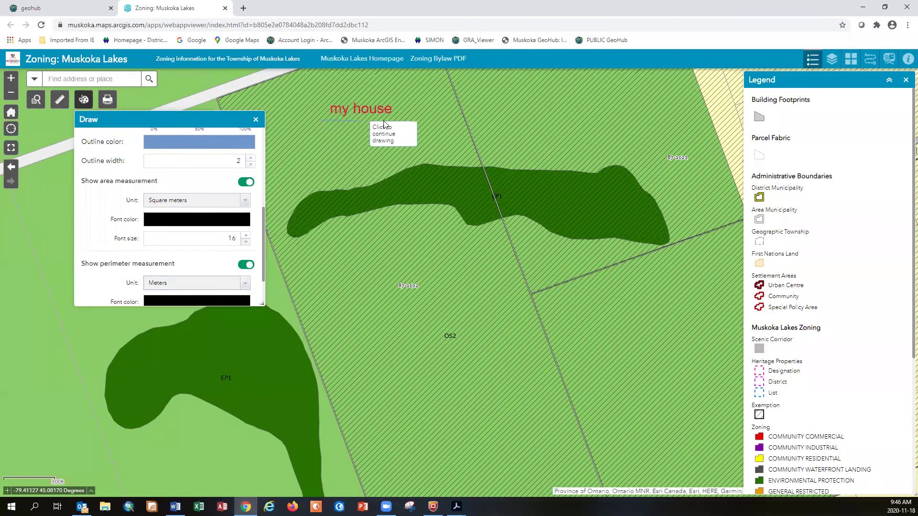
left_click(425, 117)
left_click(426, 162)
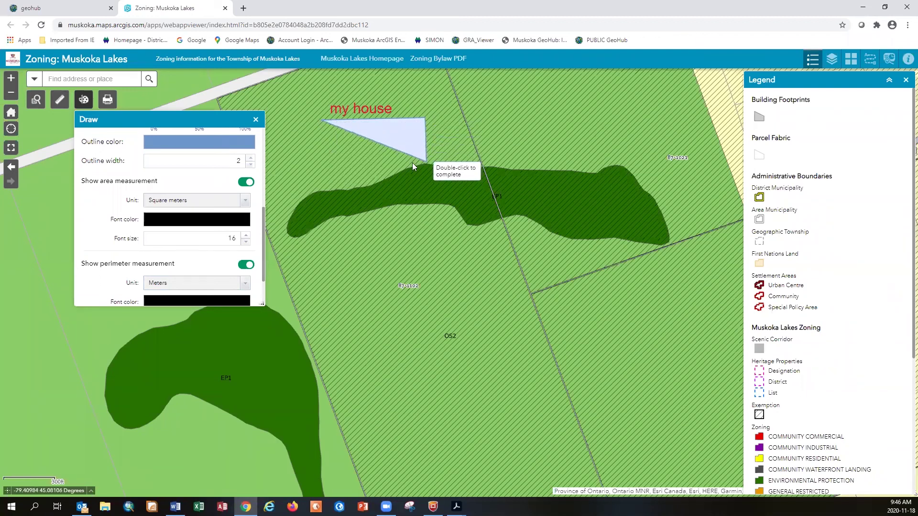
double_click(322, 162)
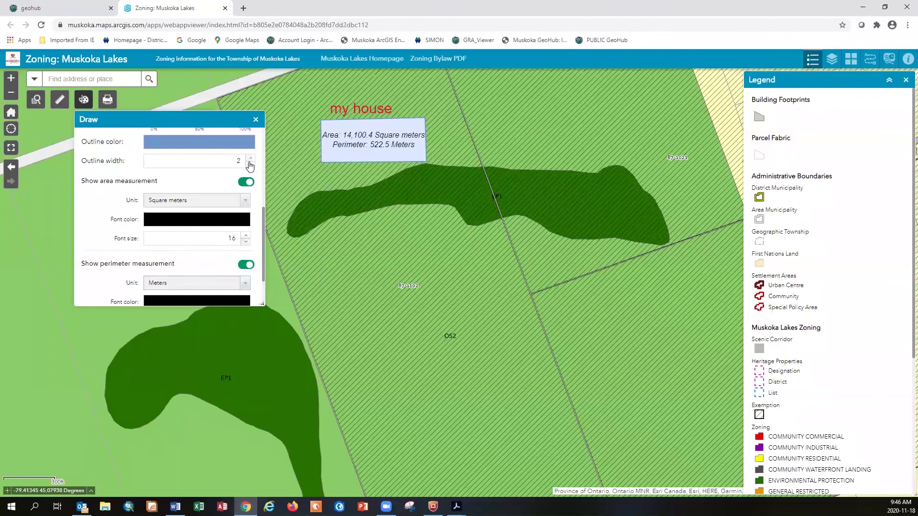
Print the map as a Letter ANSI A Portrait PDF and retitle it 'Muskoka GeoHub my house'
left_click(109, 103)
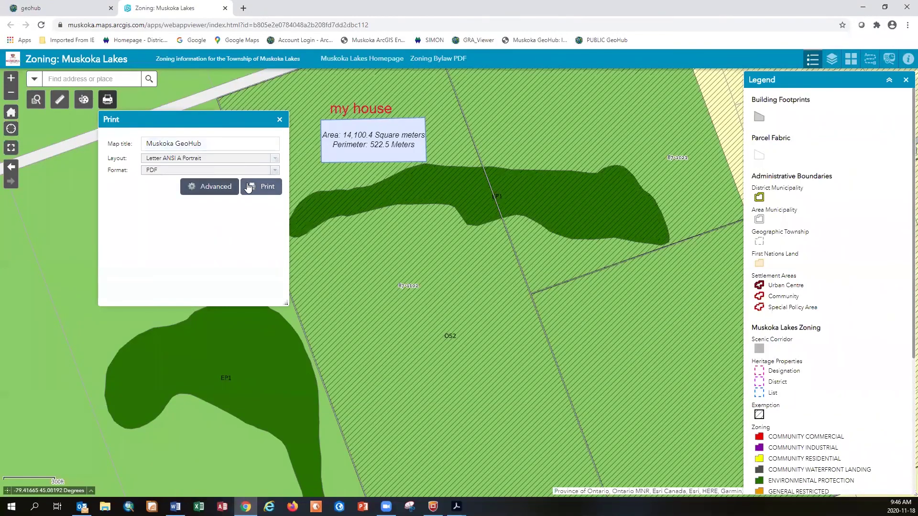
left_click(262, 188)
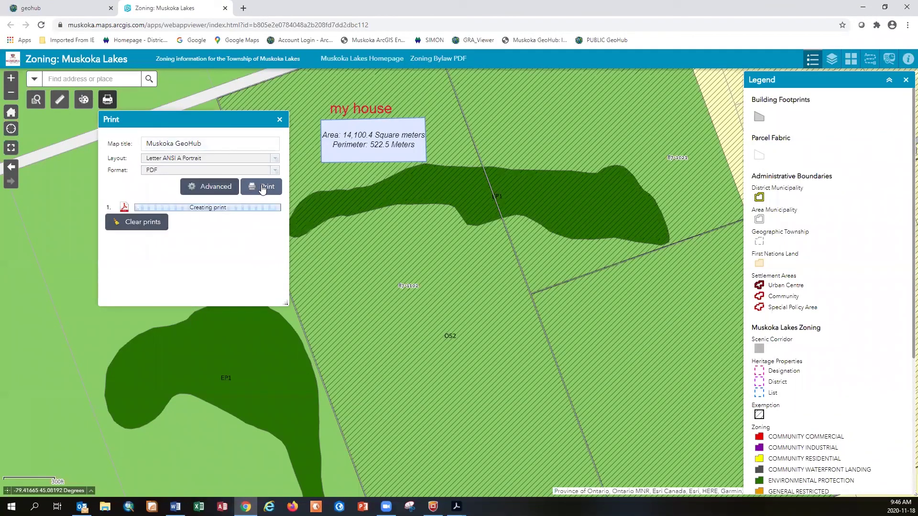
left_click(218, 145)
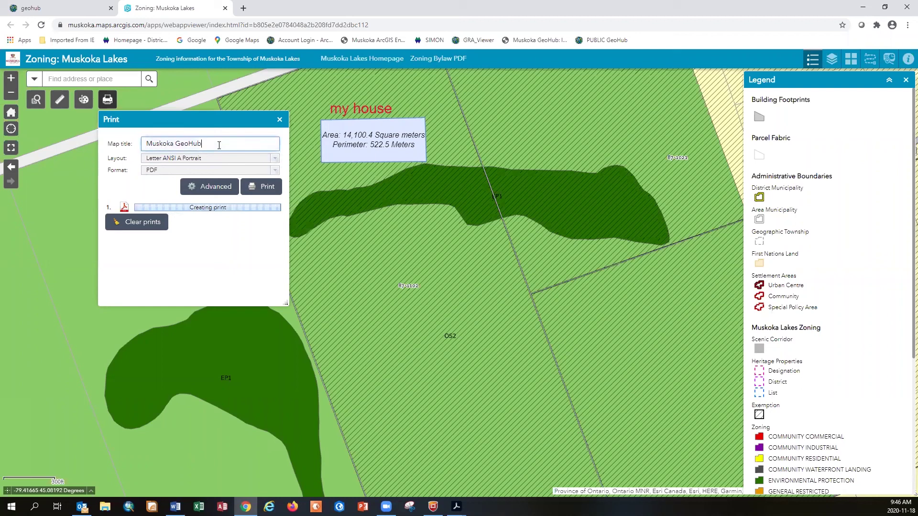
type("my house")
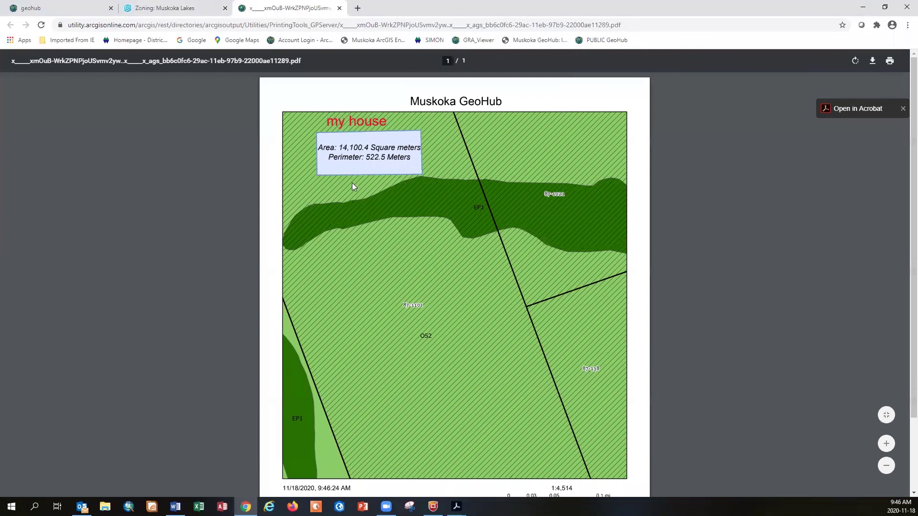
Scroll the printed Muskoka GeoHub PDF down to the legend and back to the title
scroll(373, 212, "down", 2)
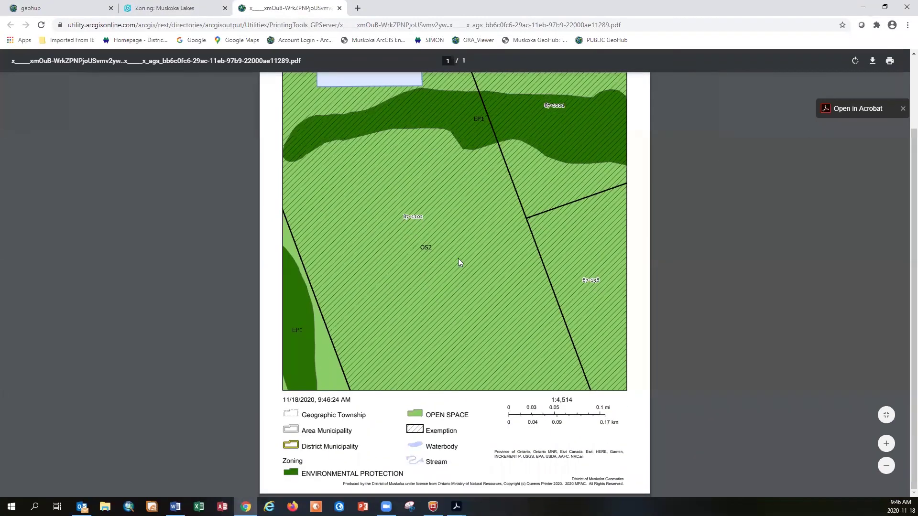
scroll(431, 263, "up", 2)
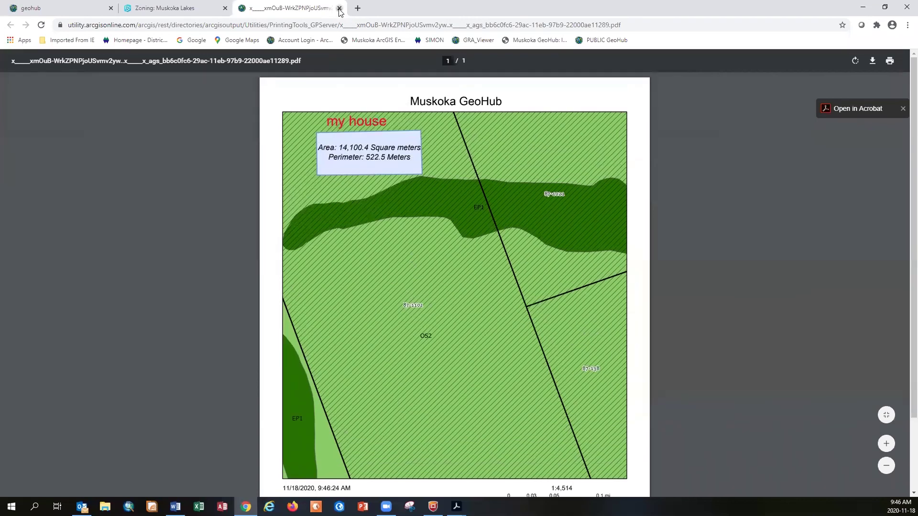
Return to the zoning map, clear the generated prints and close the Print panel
key("ctrl+shift+Tab")
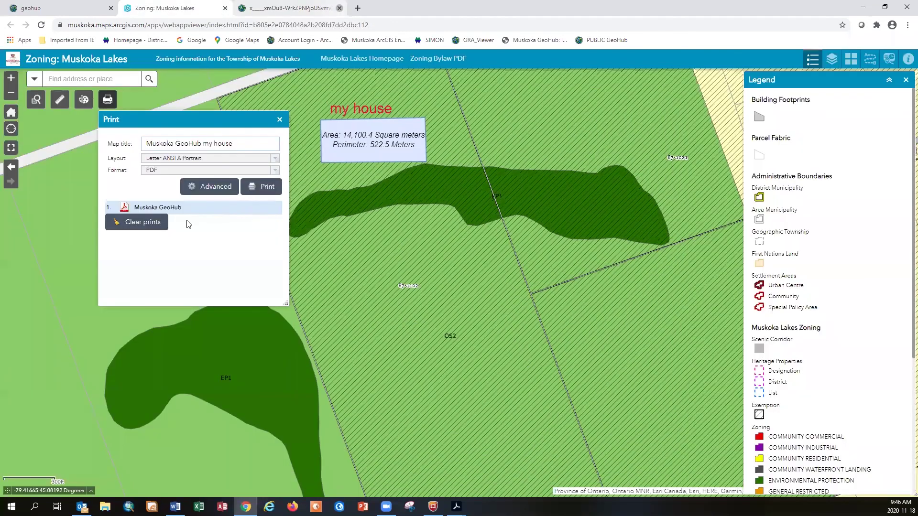
left_click(163, 222)
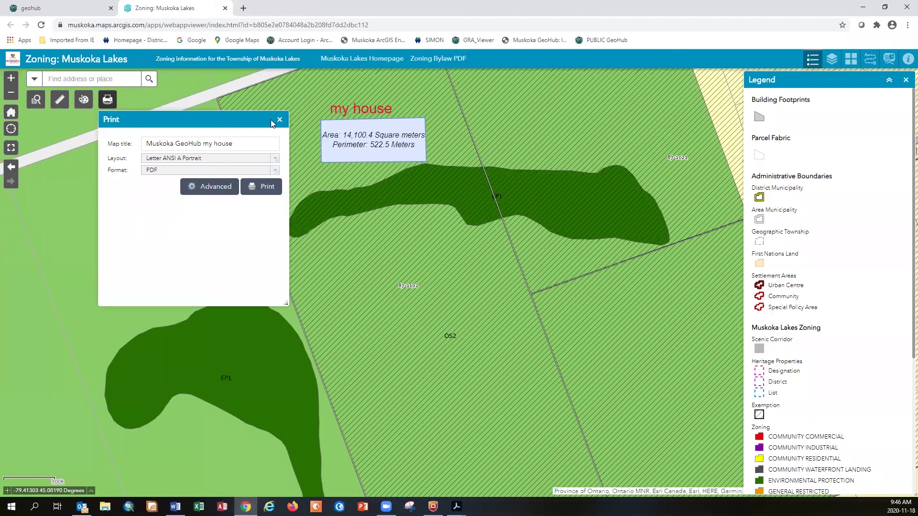
left_click(108, 100)
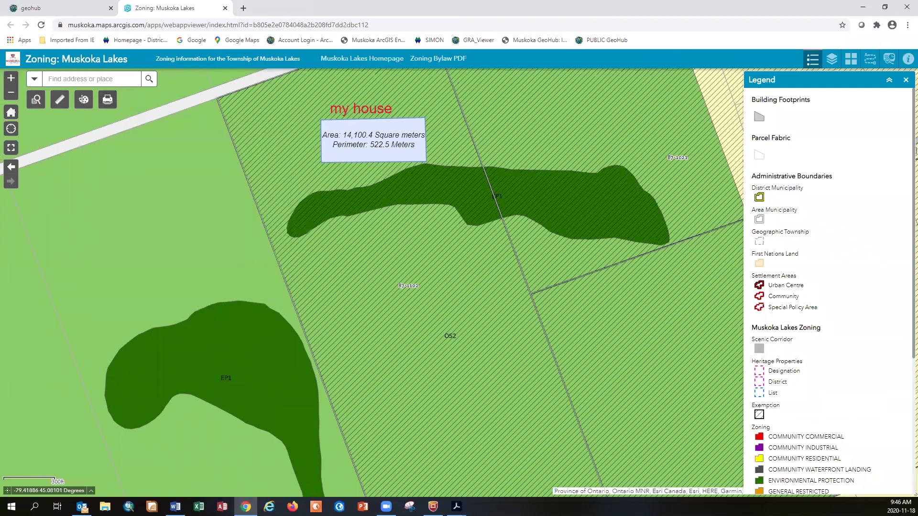
key("alt+Tab")
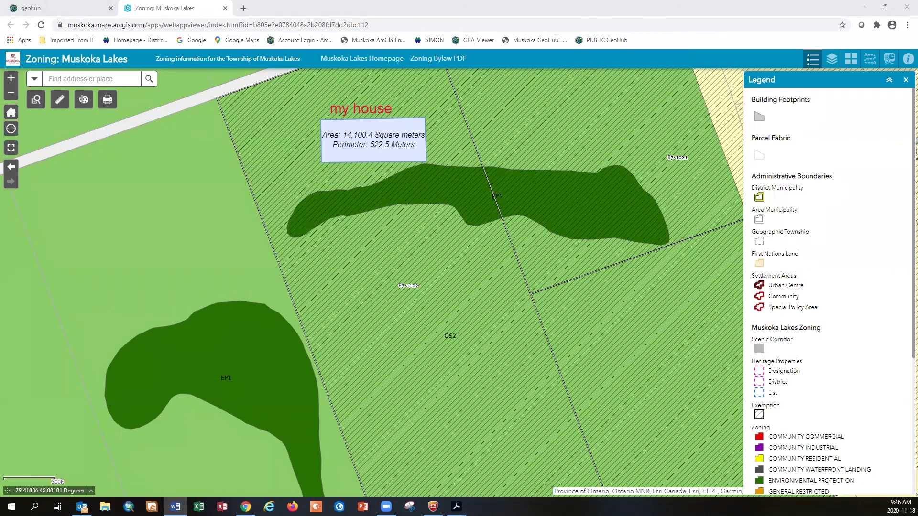
Erase the 'my house' label and measured polygon from the map
left_click(84, 99)
scroll(219, 287, "down", 5)
left_click(209, 294)
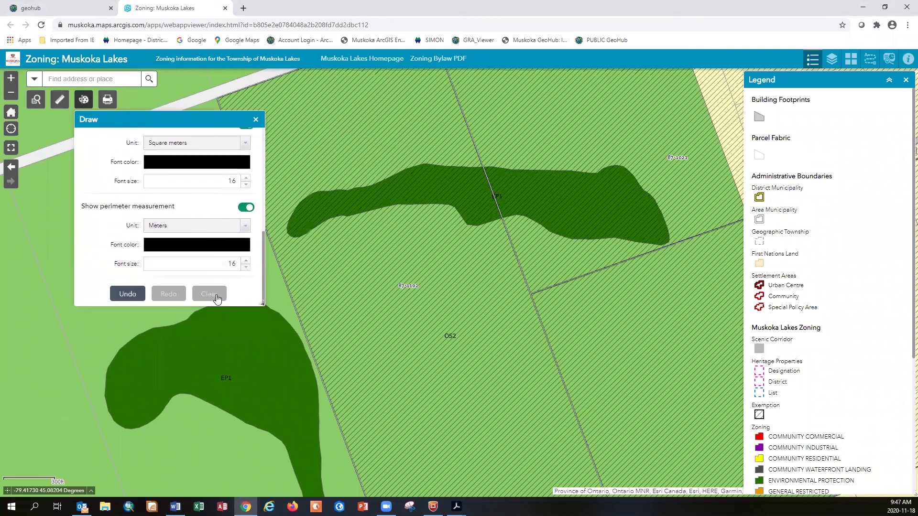
left_click(255, 120)
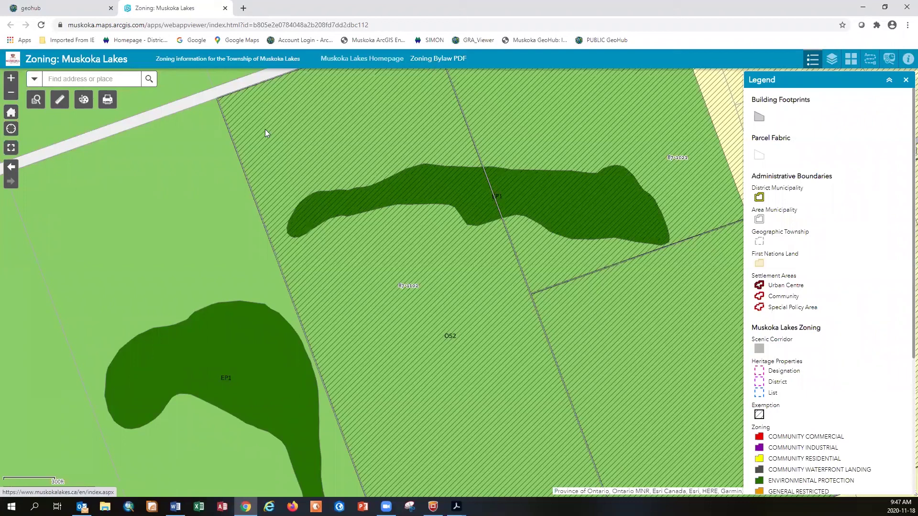
key("alt+Tab")
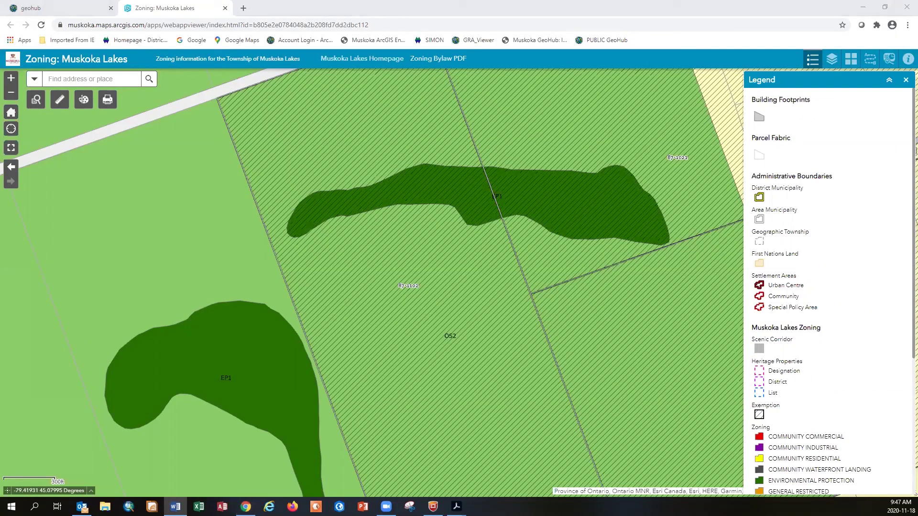
Query by lot and concession for WATT township, CON 1, LOT 13
left_click(35, 102)
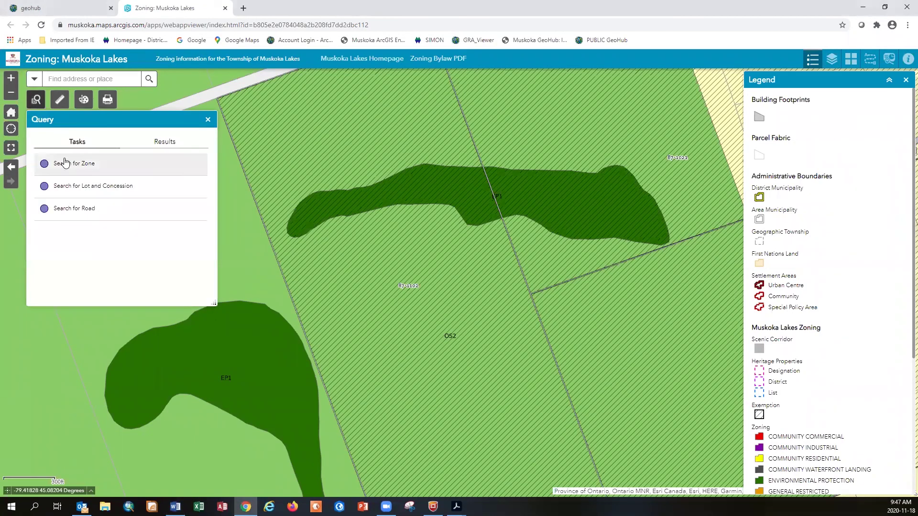
left_click(74, 190)
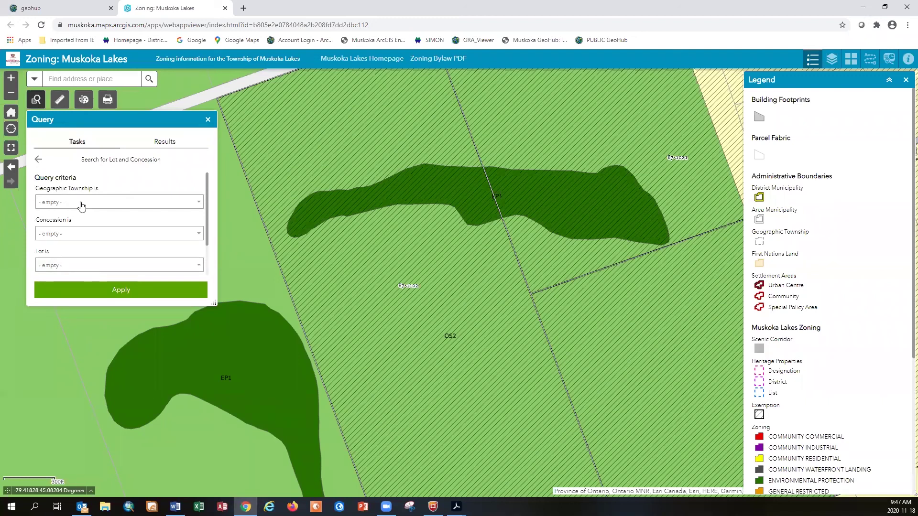
left_click(81, 206)
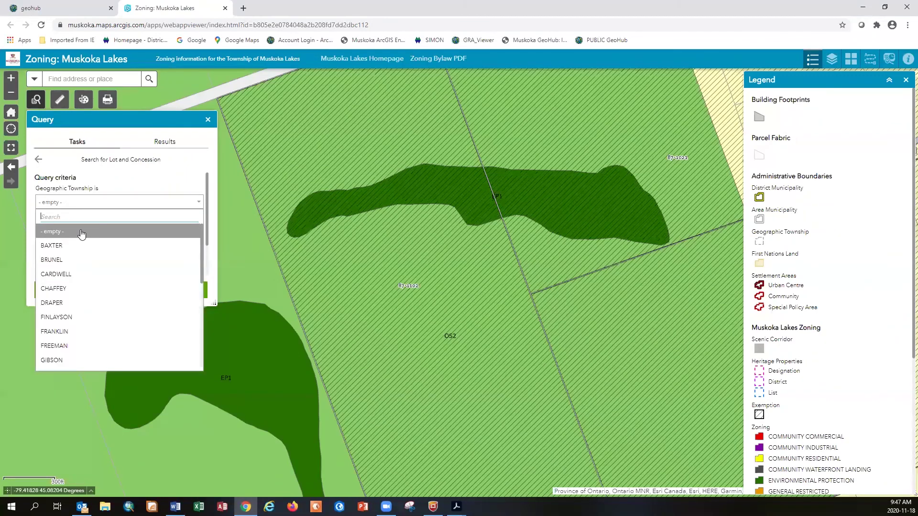
scroll(82, 287, "down", 5)
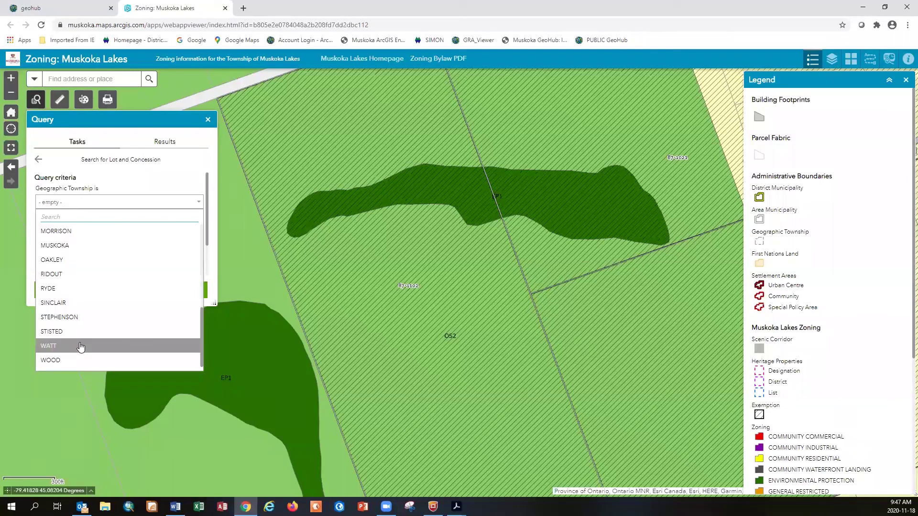
left_click(81, 349)
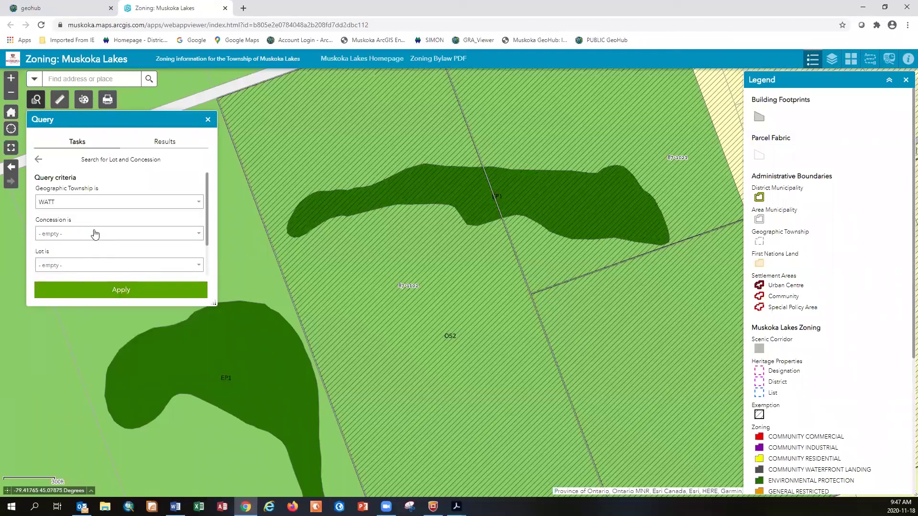
left_click(197, 238)
left_click(158, 281)
left_click(196, 269)
left_click(156, 354)
left_click(129, 290)
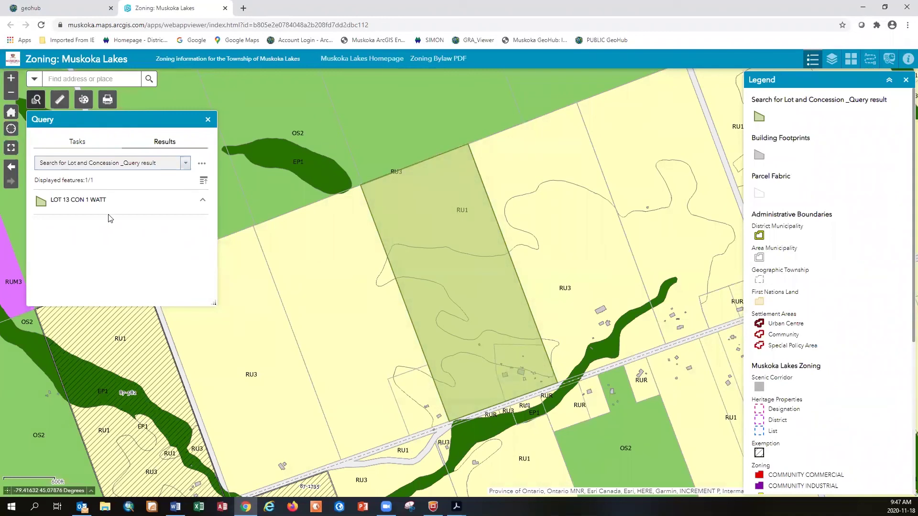
Remove the LOT 13 CON 1 WATT result from the map and close Query
left_click(201, 163)
left_click(171, 259)
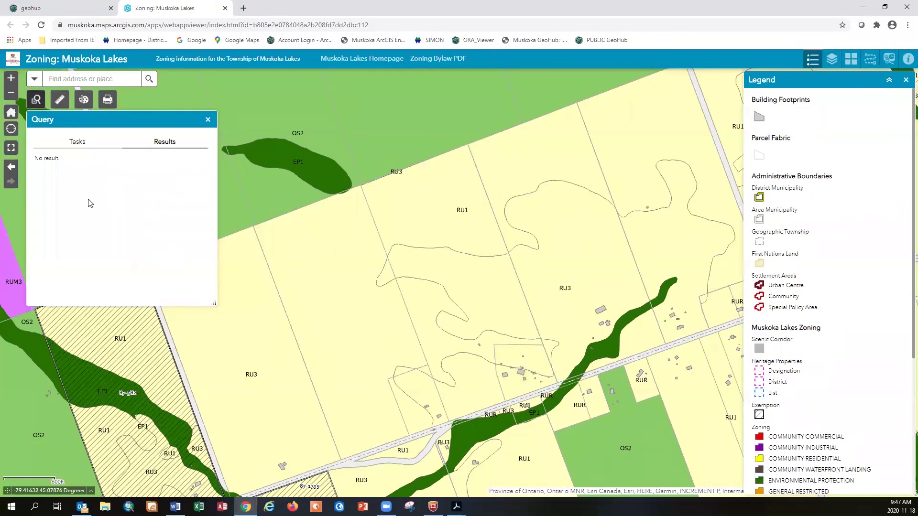
left_click(72, 143)
left_click(37, 159)
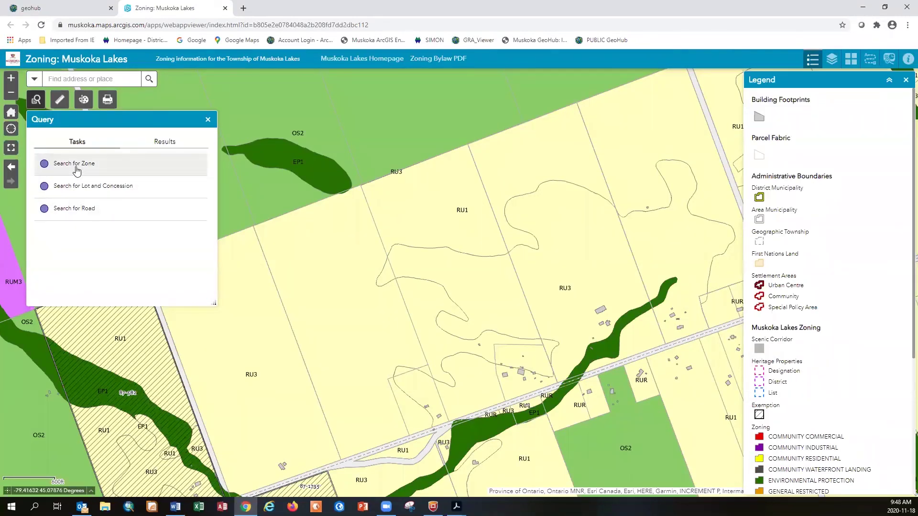
left_click(208, 120)
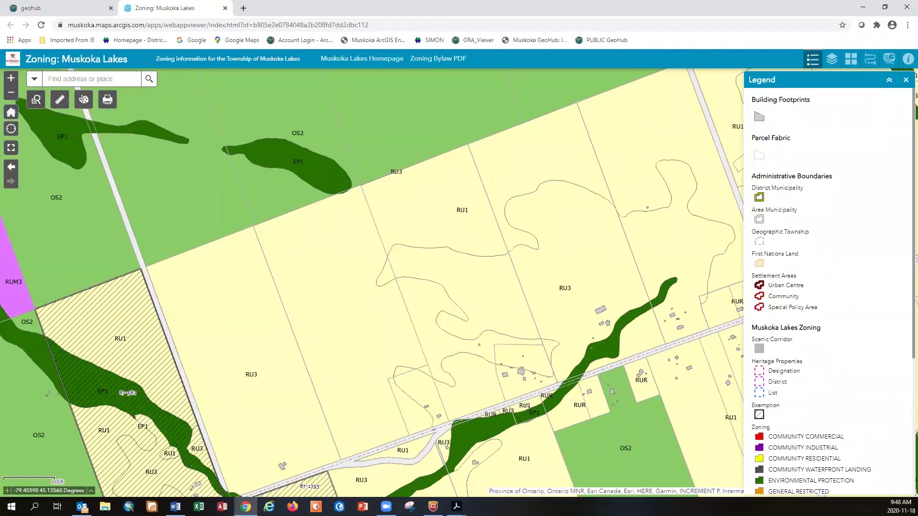
Pan the Muskoka Lakes map east, open Directions, and show the roadside RU1 Monck parcel's details (16.66 acres)
key("alt+Tab")
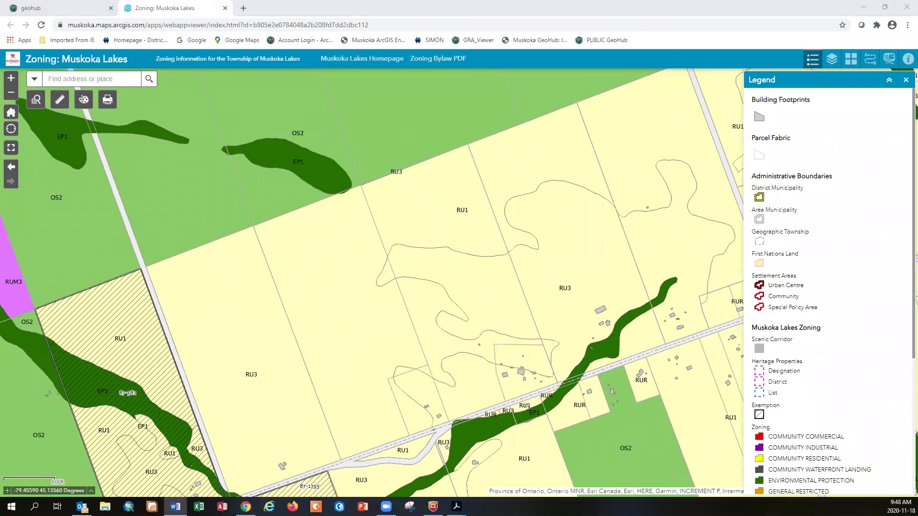
left_click_drag(577, 421, 221, 376)
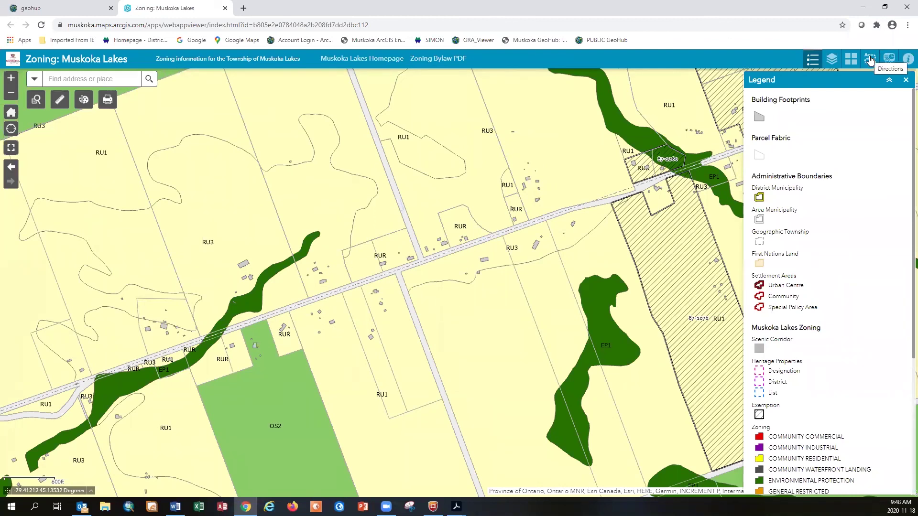
left_click(869, 60)
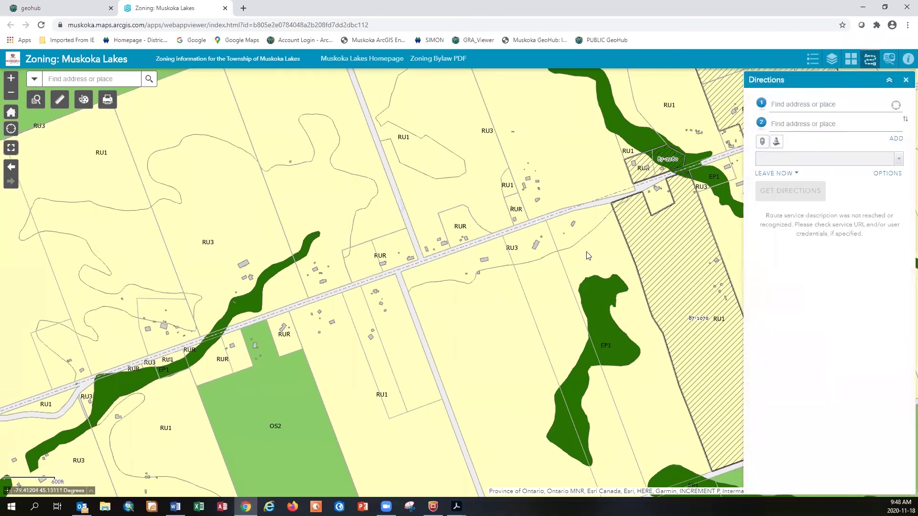
left_click(390, 284)
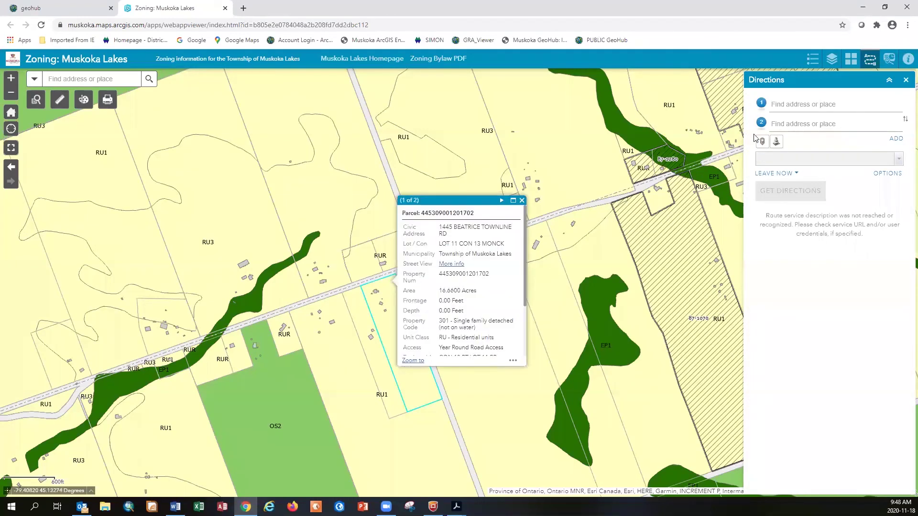
left_click(383, 284)
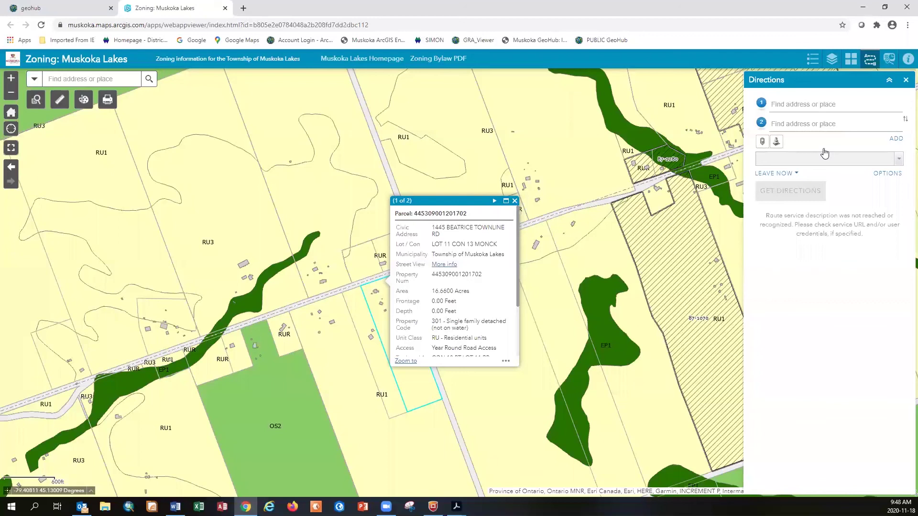
Close the parcel popup and the Muskoka Lakes zoning tab, then scroll to the Zoning: Huntsville card
left_click(514, 201)
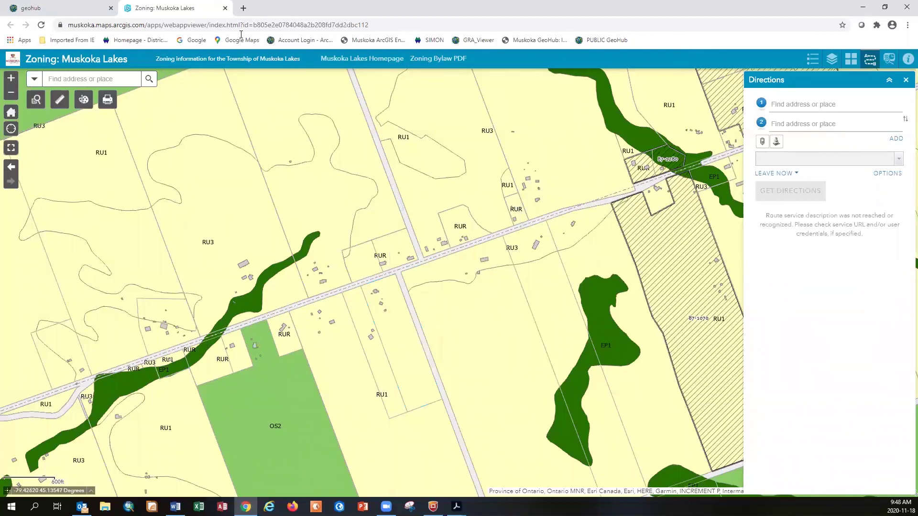
left_click(225, 8)
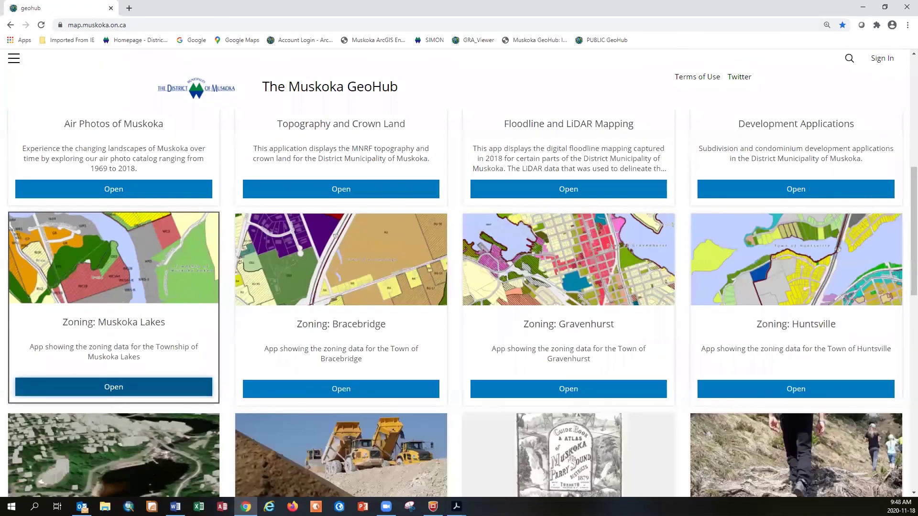
scroll(234, 373, "down", 3)
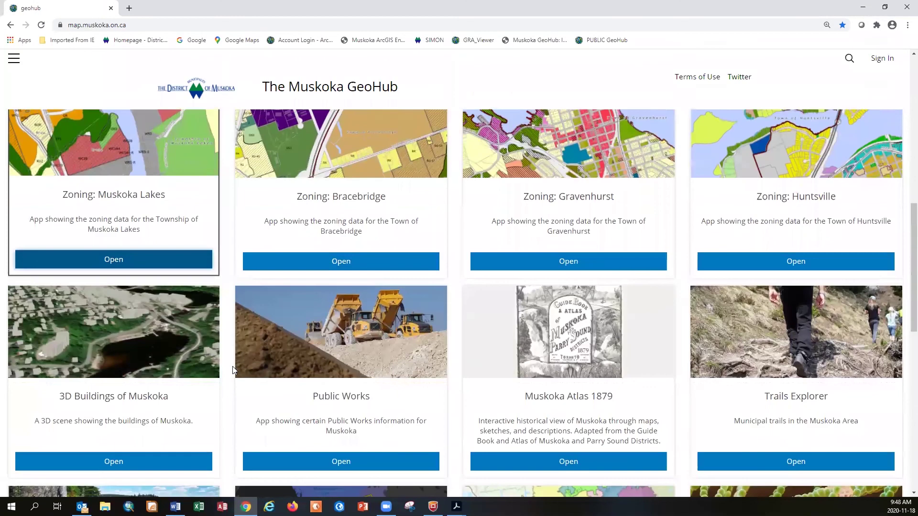
scroll(234, 371, "down", 3)
scroll(287, 349, "up", 2)
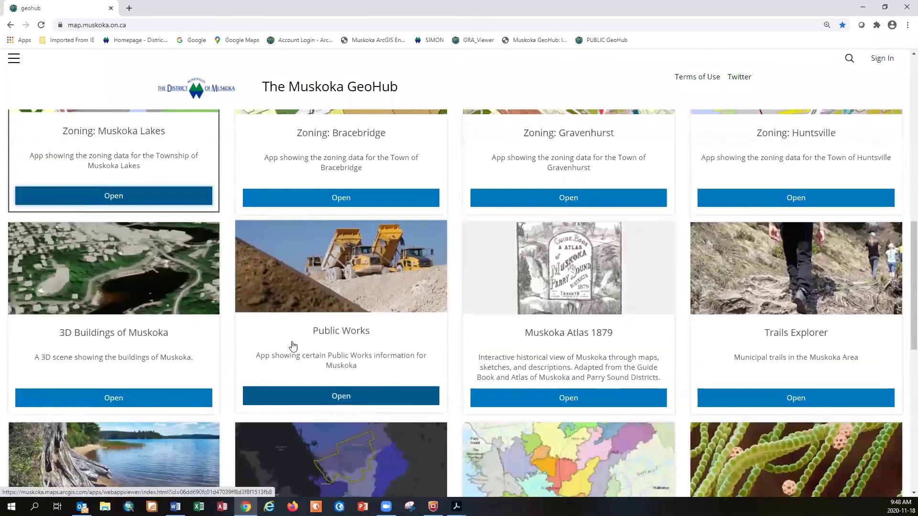
scroll(293, 343, "up", 3)
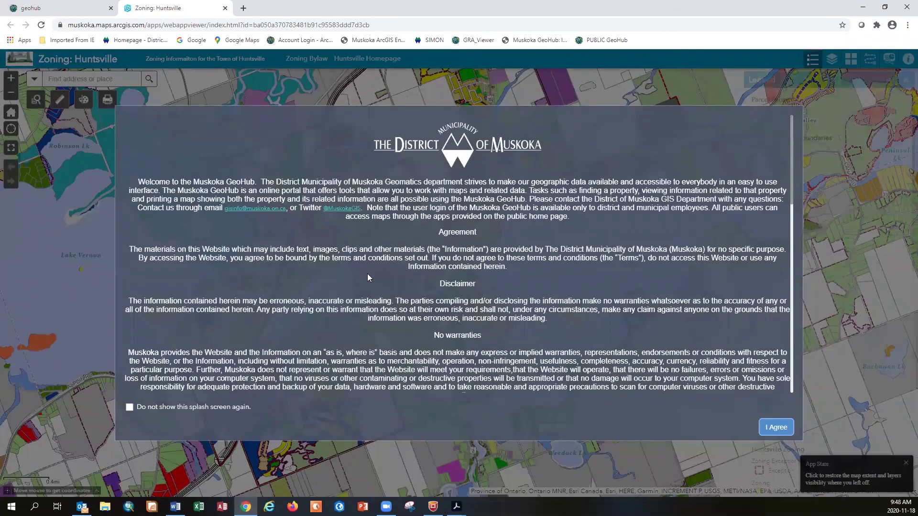
Accept the Huntsville zoning terms and zoom into the downtown Cora St blocks
key("Return")
key("alt+Tab")
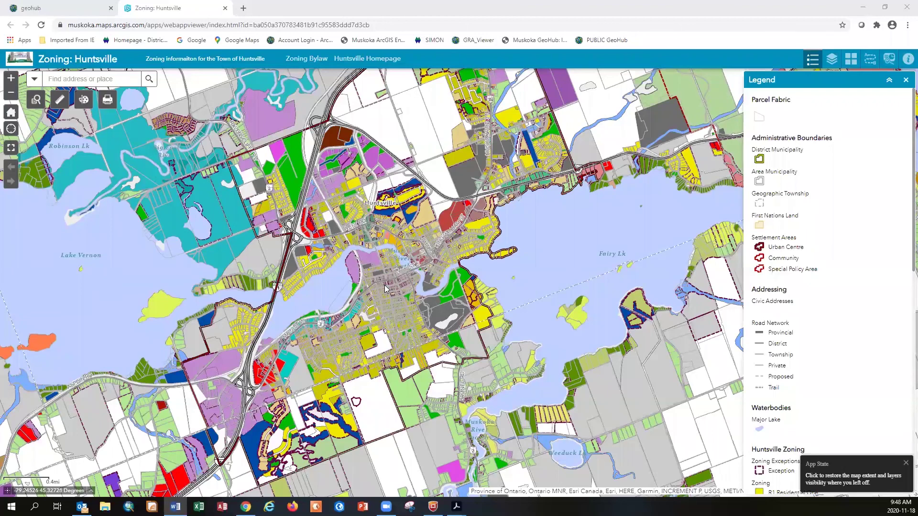
scroll(397, 314, "up", 2)
scroll(397, 313, "up", 1)
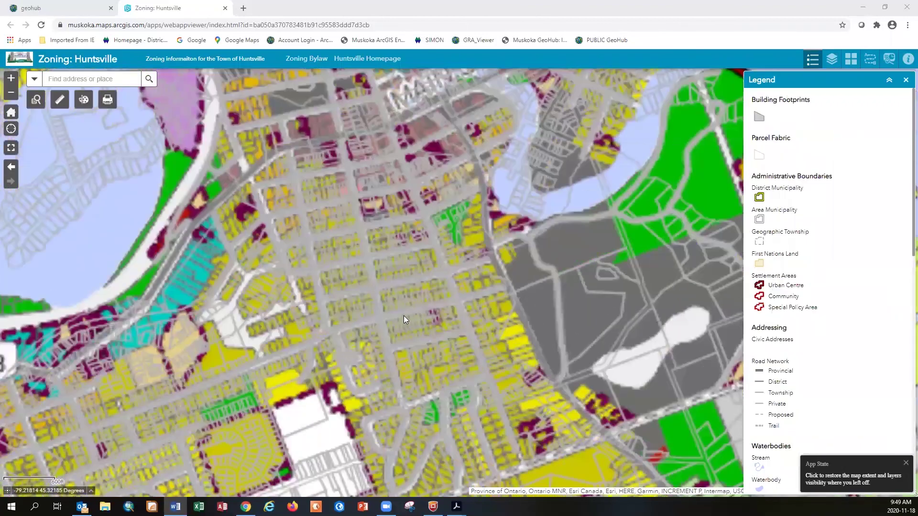
scroll(393, 305, "up", 1)
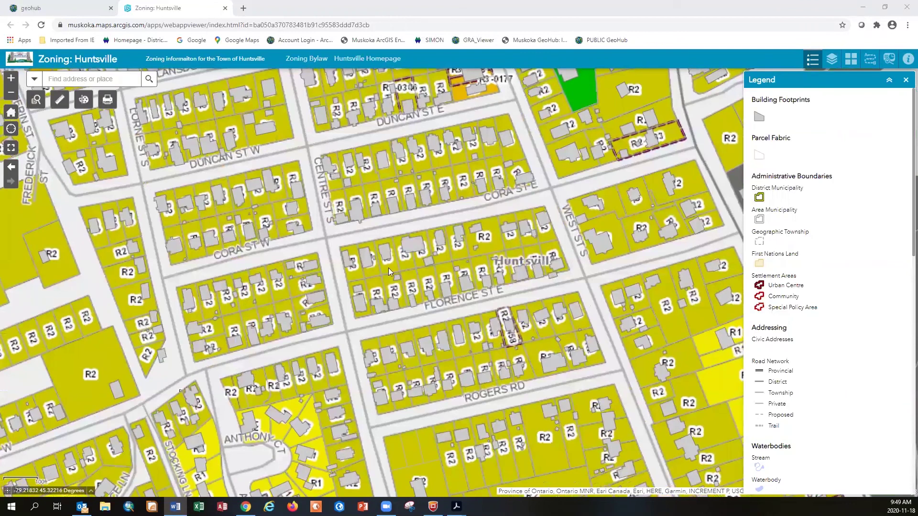
Check a Cora St E parcel's R2 Residential Two zoning, then close its popup
left_click(389, 269)
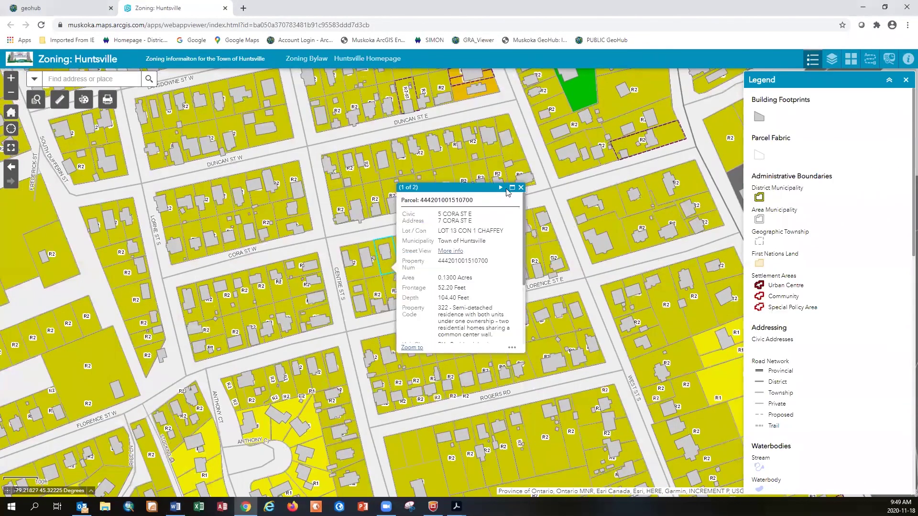
left_click(502, 188)
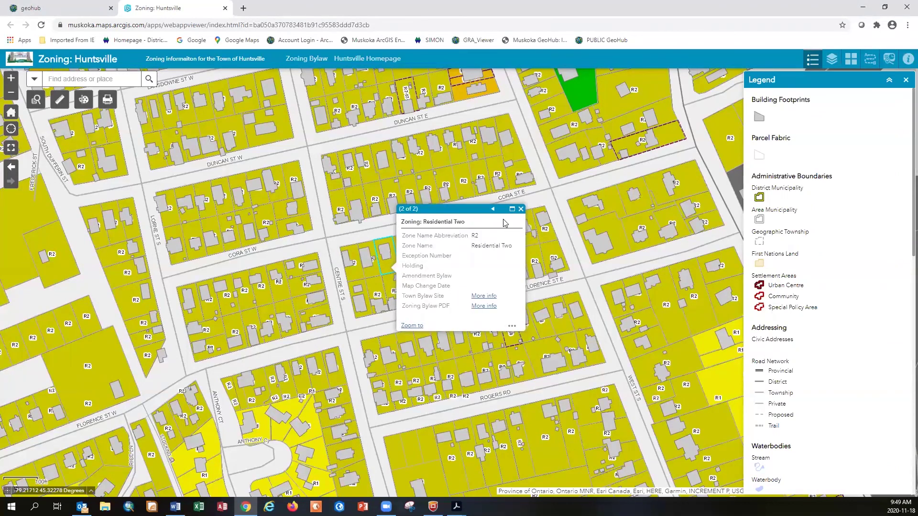
left_click(521, 209)
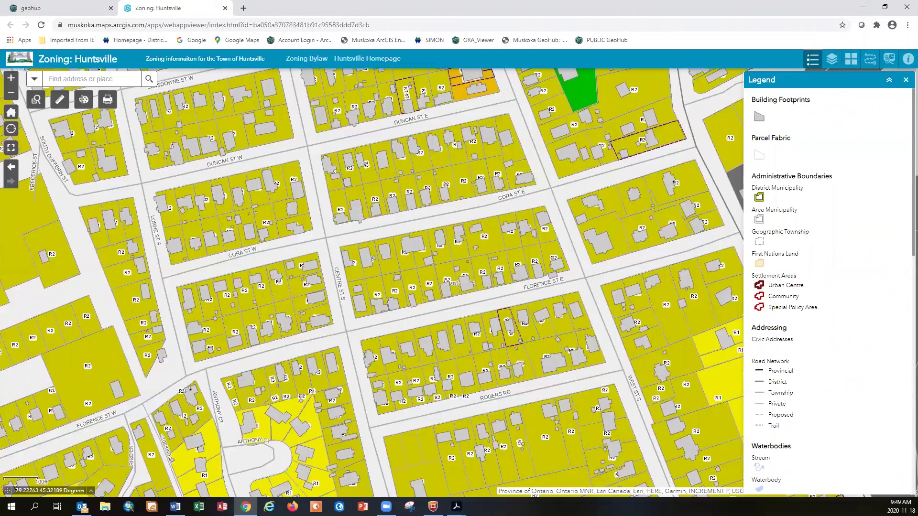
key("alt+Tab")
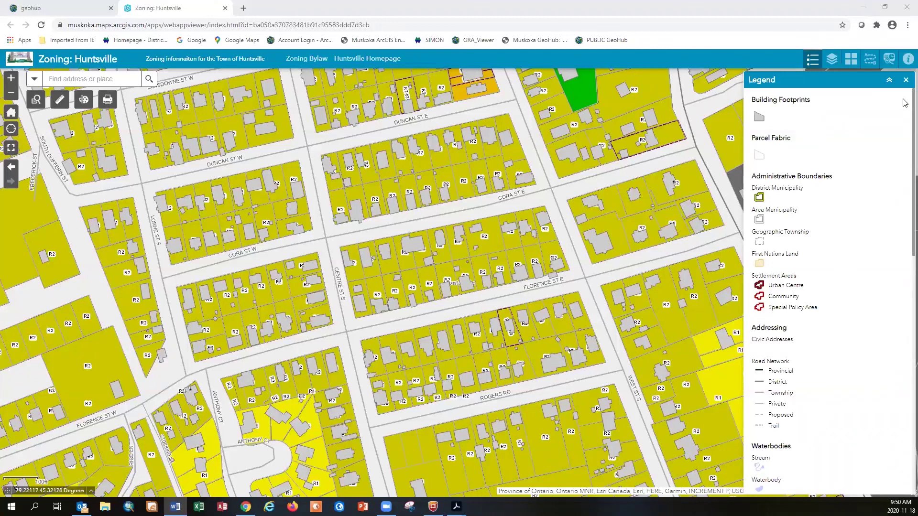
Route from Cora St E, Huntsville to the Pine St, Bracebridge address: 26 minutes, 35.44 km
left_click(870, 61)
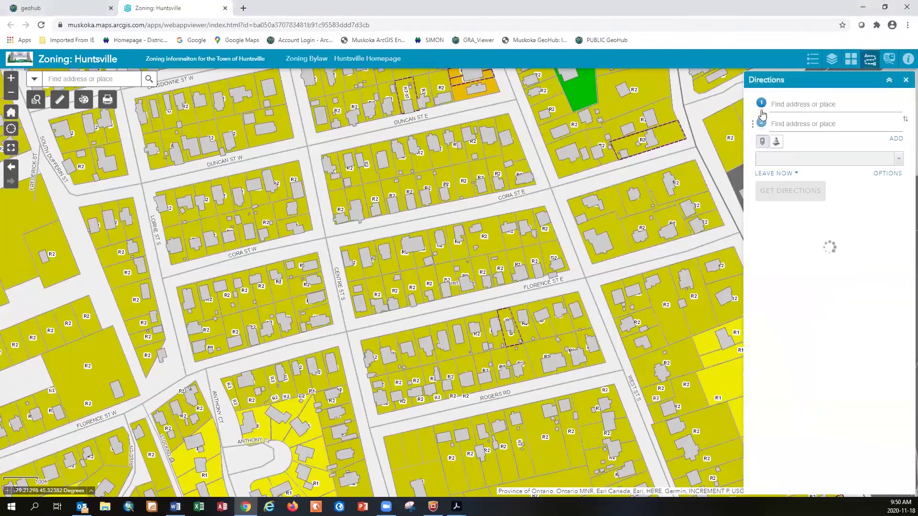
left_click(533, 208)
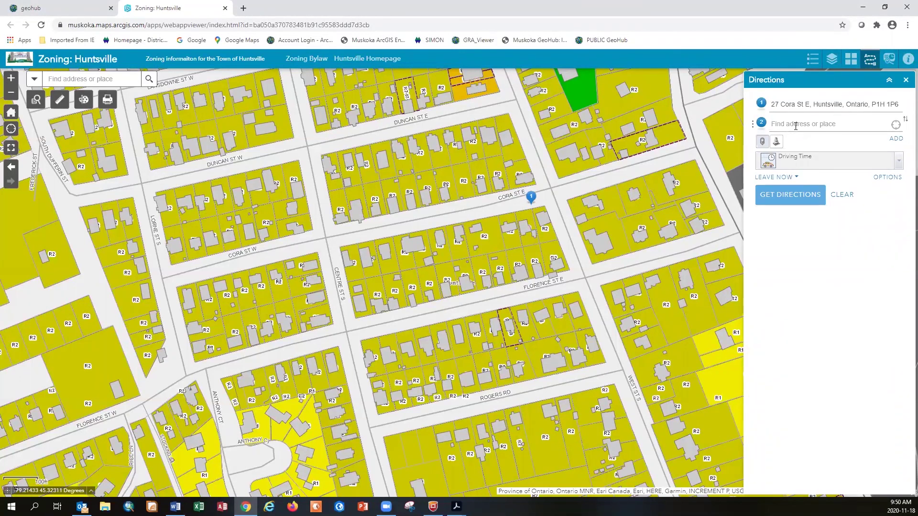
left_click(796, 125)
type("7")
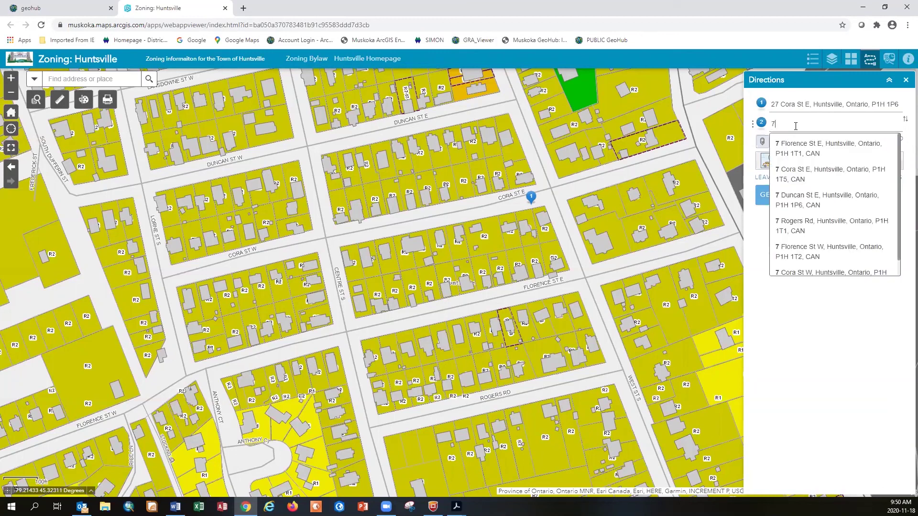
type("0 pine st")
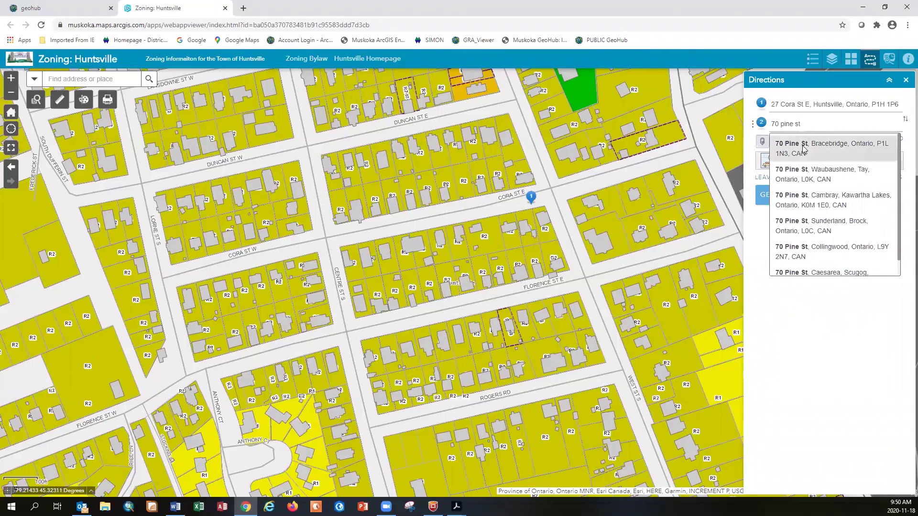
left_click(803, 149)
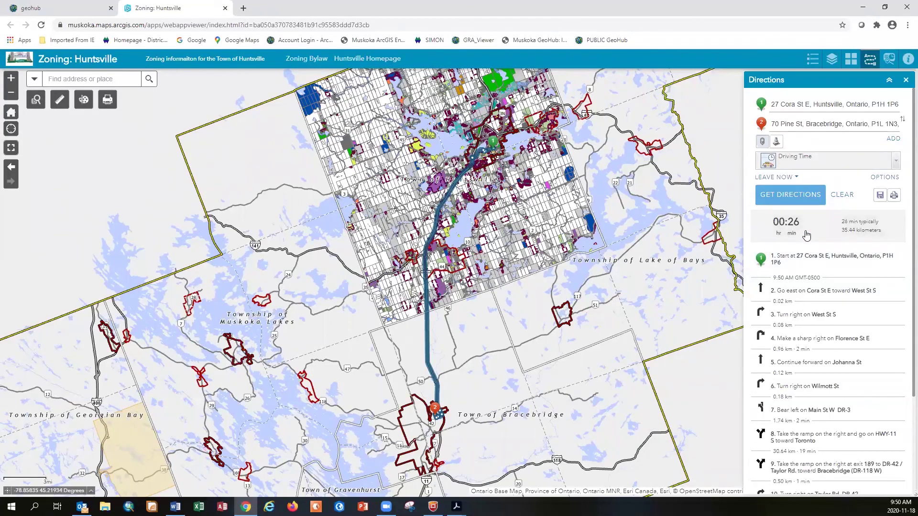
scroll(816, 241, "down", 3)
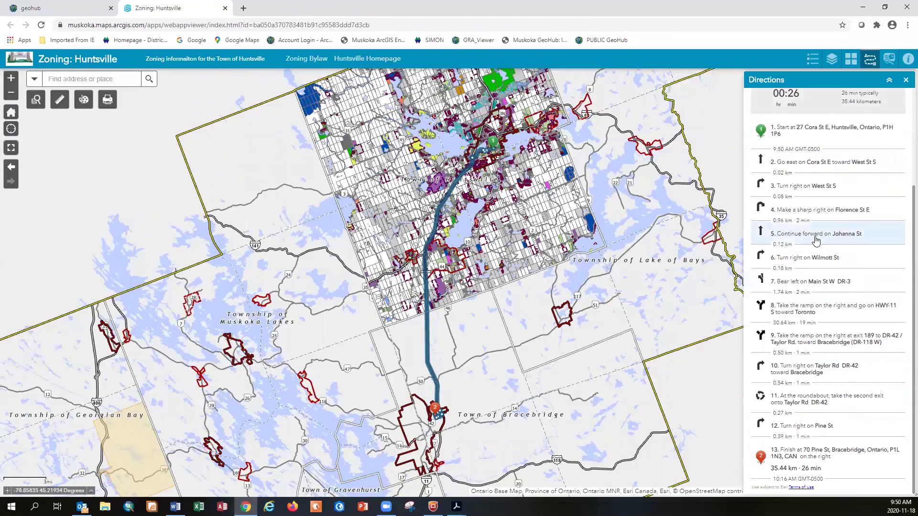
scroll(816, 240, "up", 3)
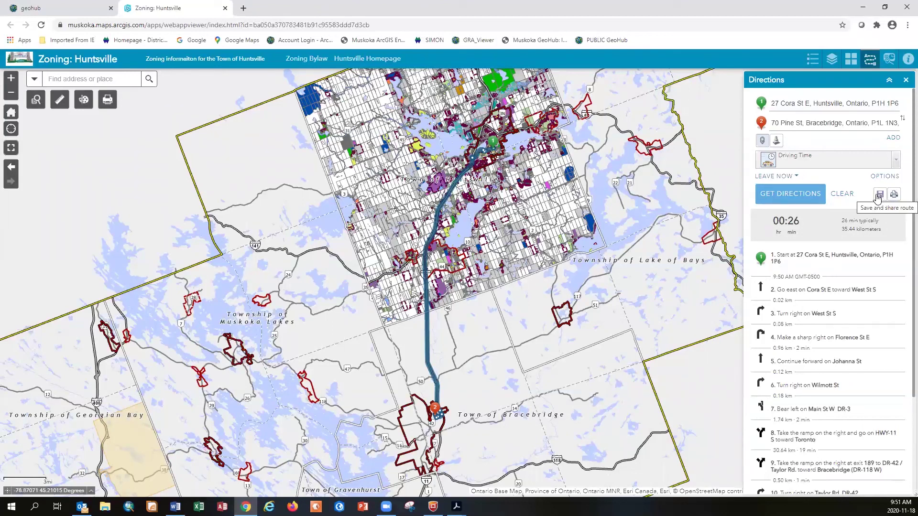
Clear the Huntsville-to-Bracebridge route and its stops, then zoom in toward Mary Lake
left_click(845, 198)
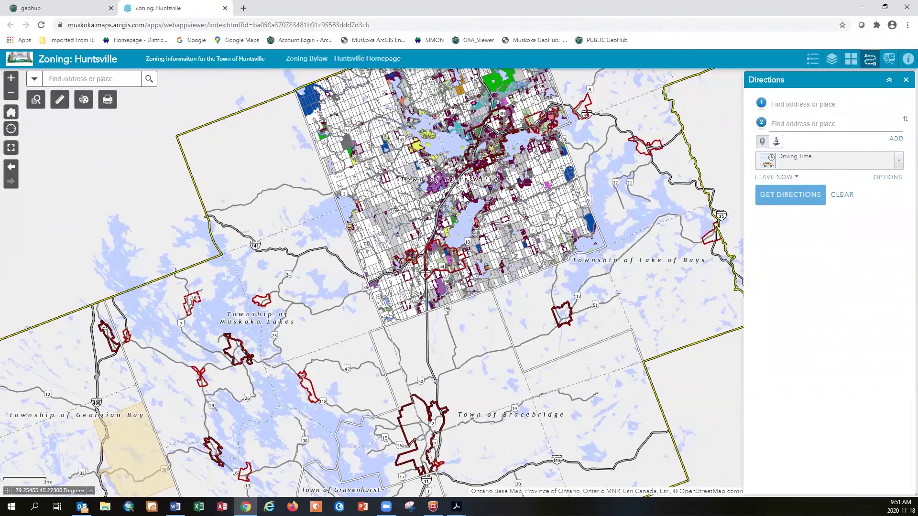
scroll(462, 196, "up", 4)
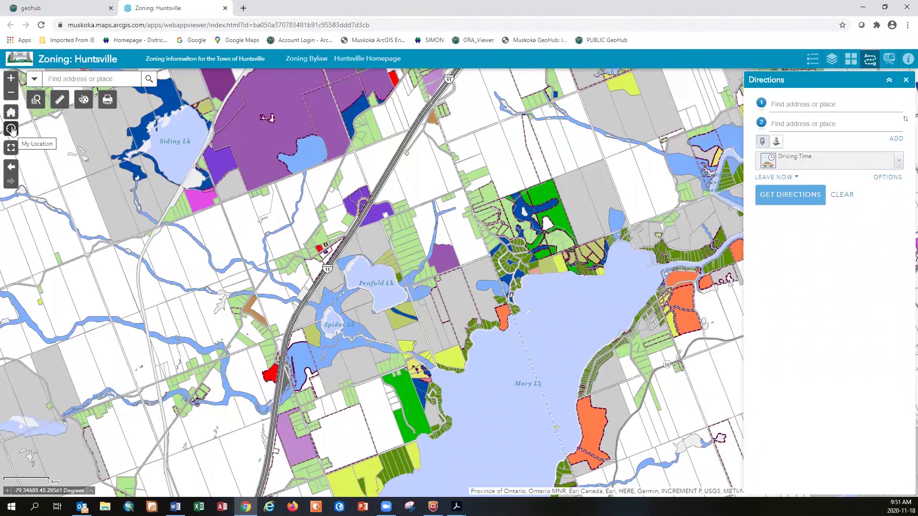
key("alt+Tab")
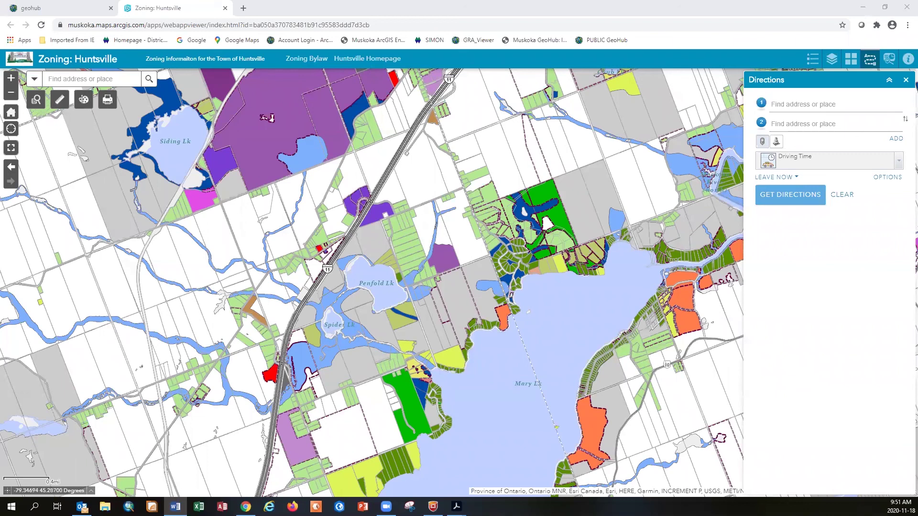
Close the Huntsville zoning tab and pan the 3D Buildings scene toward the river and lakes
left_click(225, 13)
left_click(224, 9)
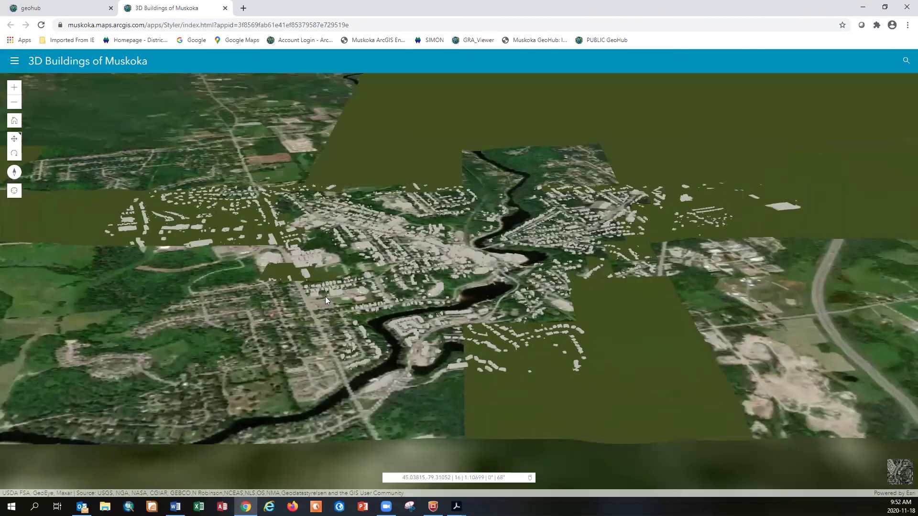
left_click_drag(641, 163, 181, 210)
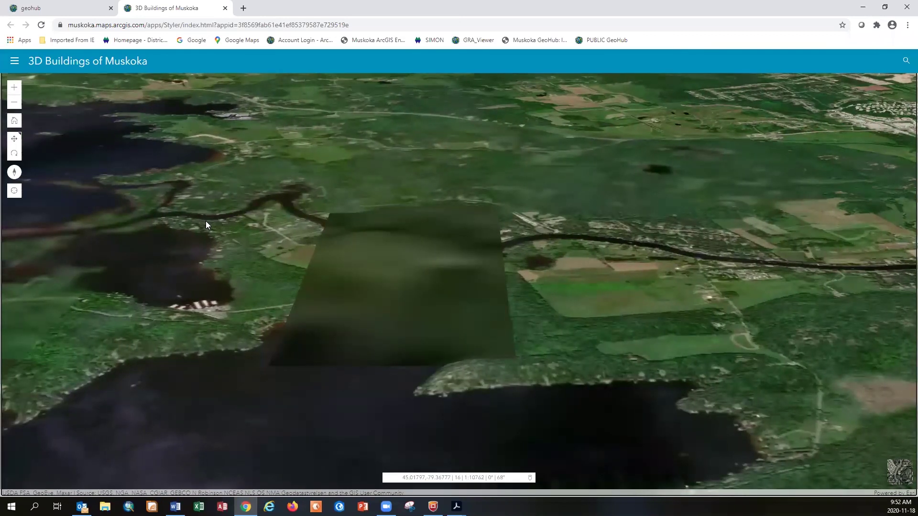
left_click_drag(240, 232, 189, 293)
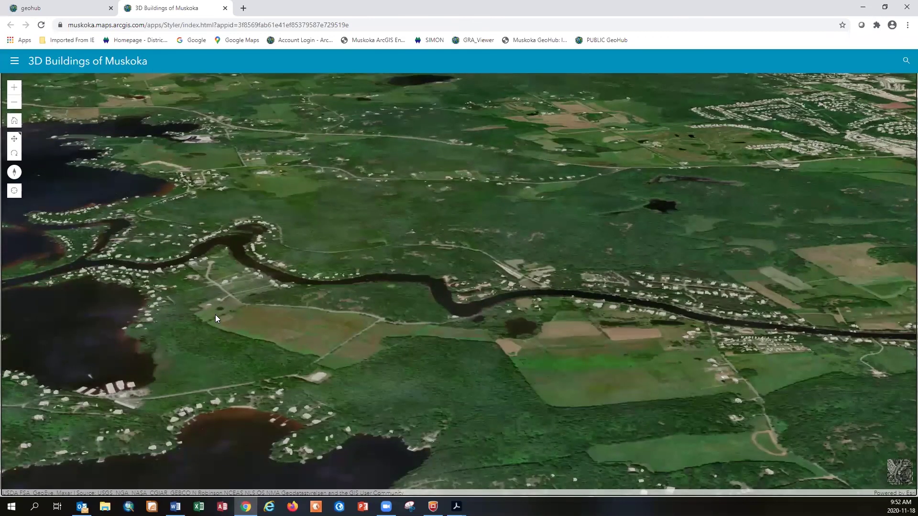
scroll(215, 314, "up", 2)
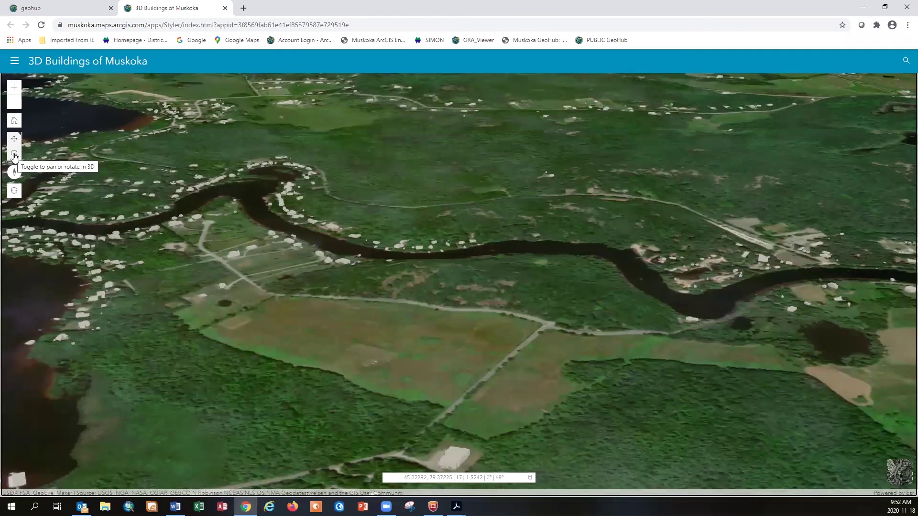
Switch to rotate mode and tilt and orbit the view around the riverside buildings
left_click(15, 155)
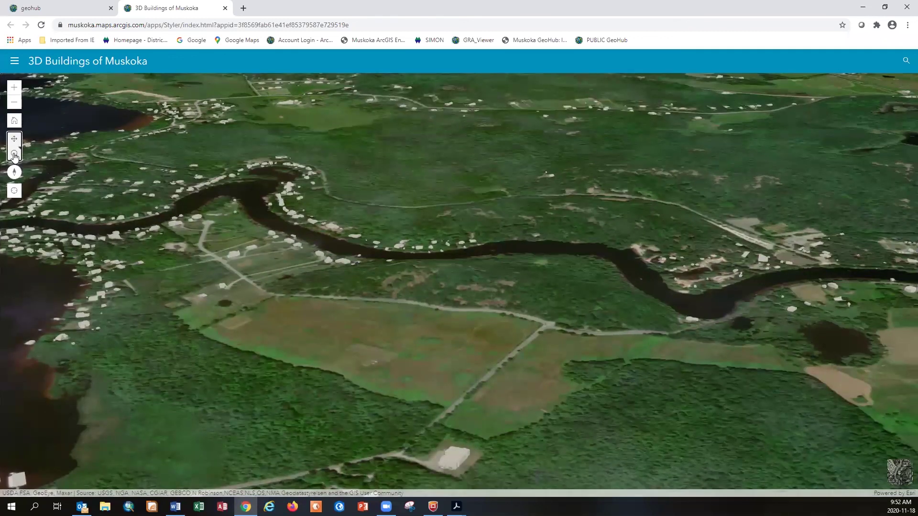
left_click_drag(150, 216, 478, 364)
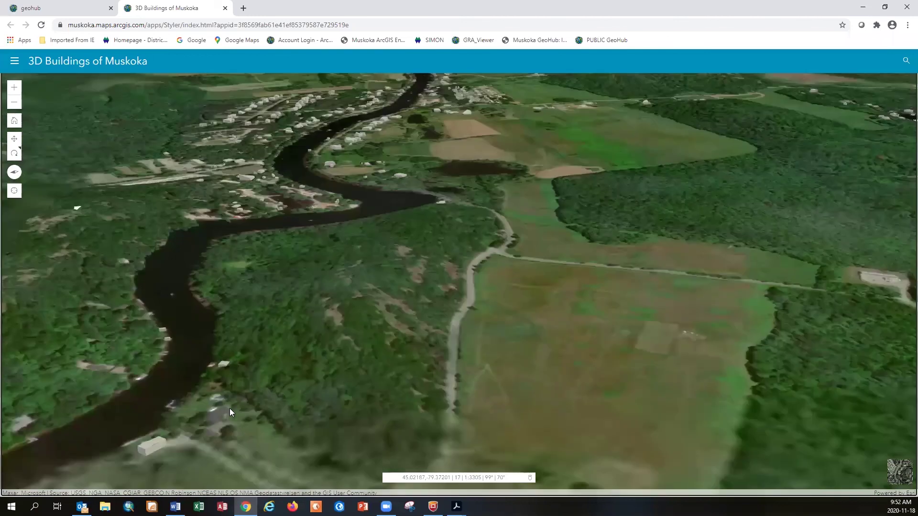
scroll(238, 405, "up", 2)
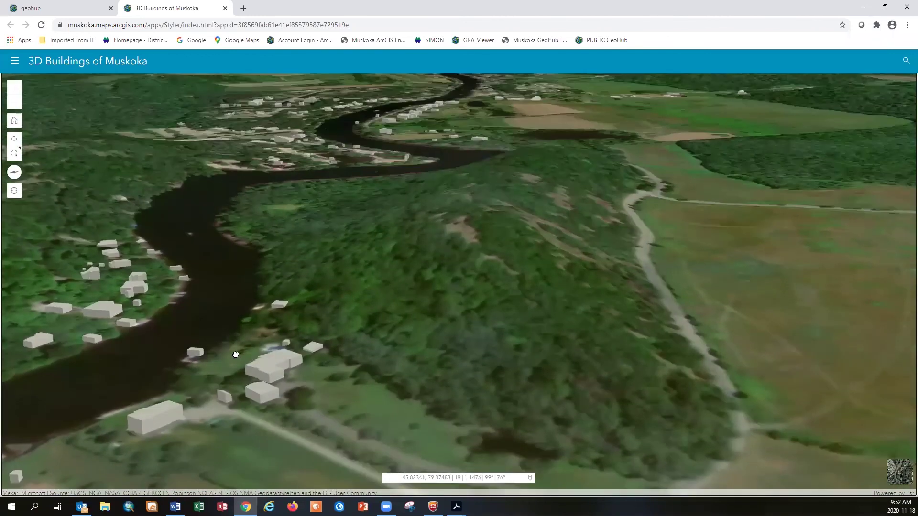
left_click_drag(236, 355, 222, 323)
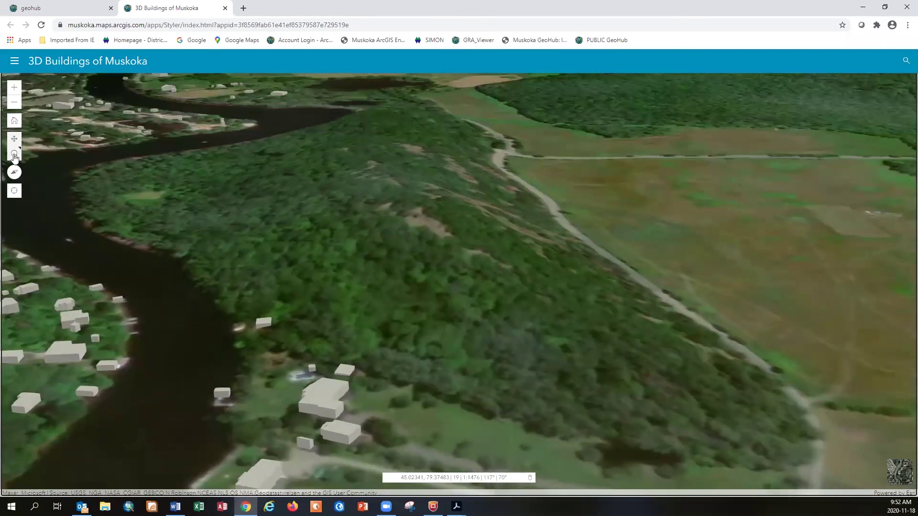
left_click(14, 154)
scroll(164, 275, "down", 5)
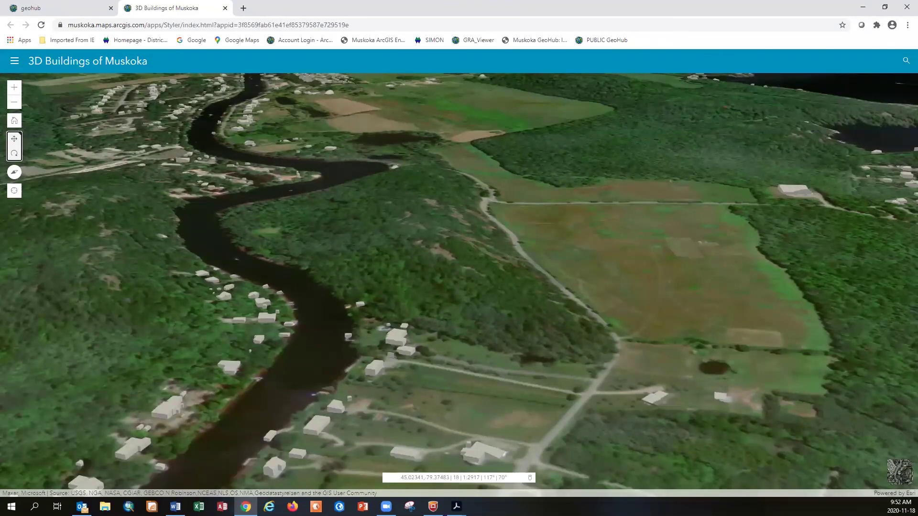
key("alt+Tab")
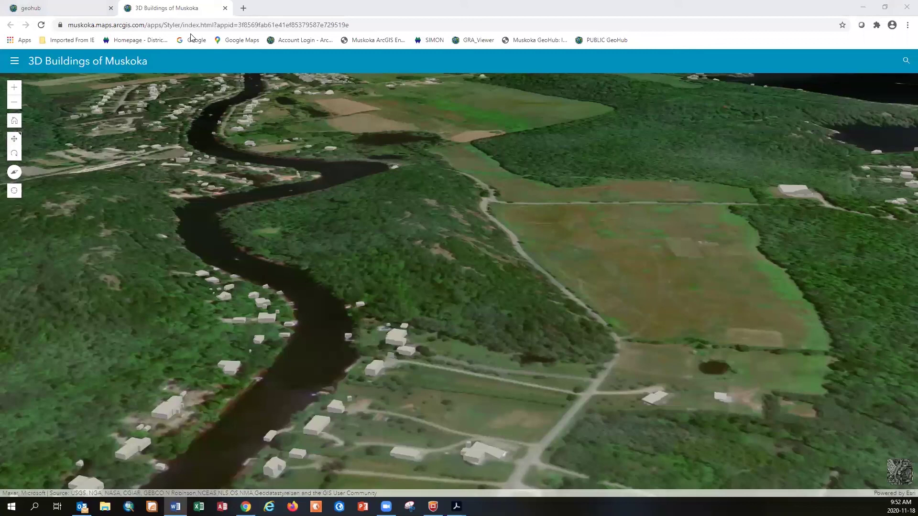
Close the 3D Buildings tab, open Shoreline Videos past its disclaimer, and select a Go Home Lake video location
left_click(225, 8)
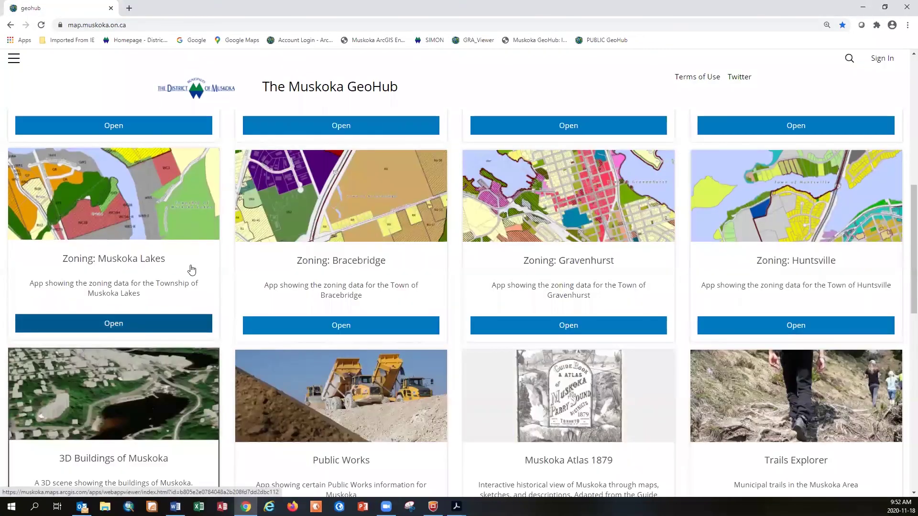
scroll(190, 265, "down", 4)
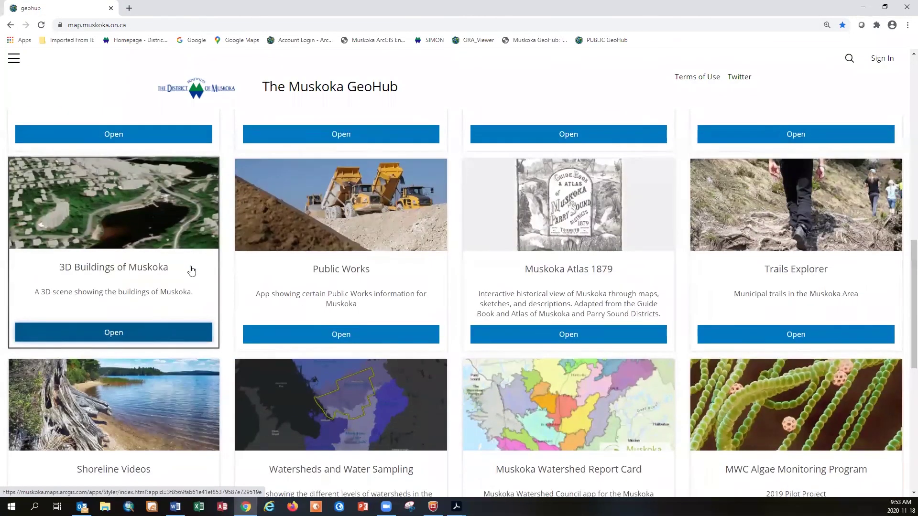
scroll(191, 269, "down", 4)
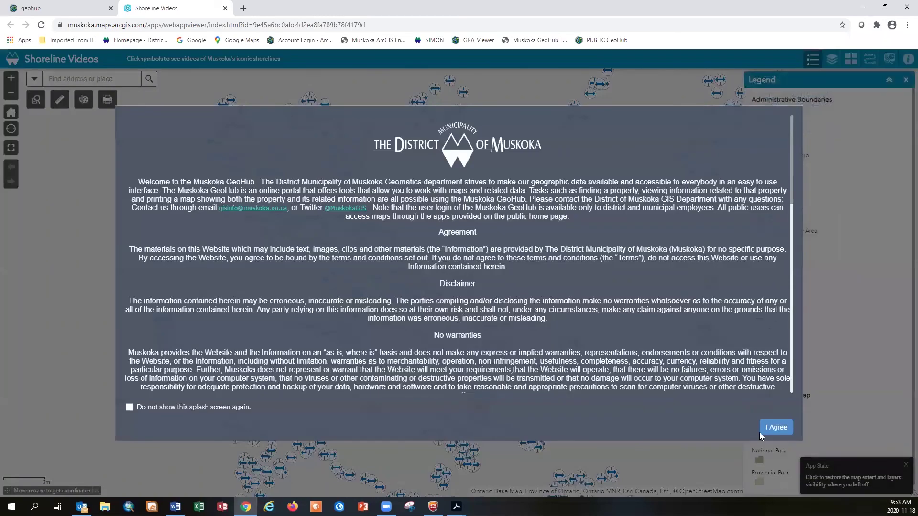
left_click(775, 429)
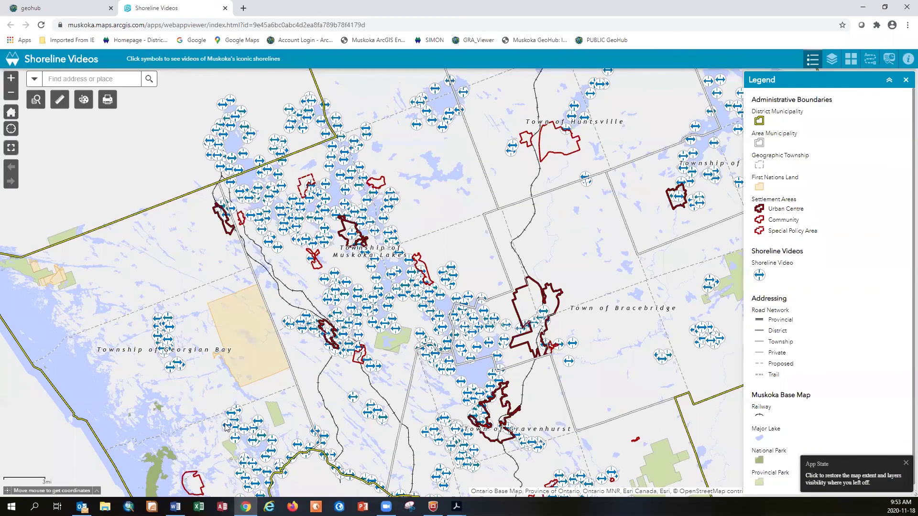
scroll(167, 345, "up", 2)
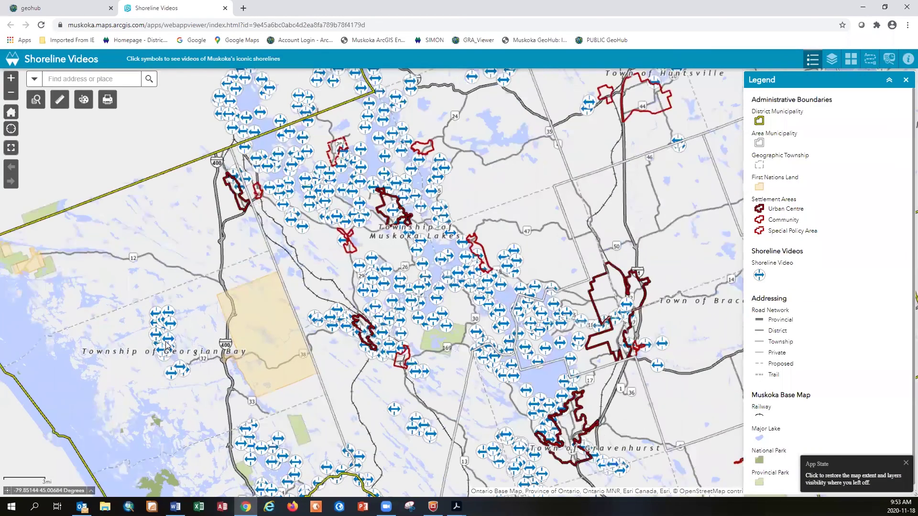
scroll(167, 345, "up", 4)
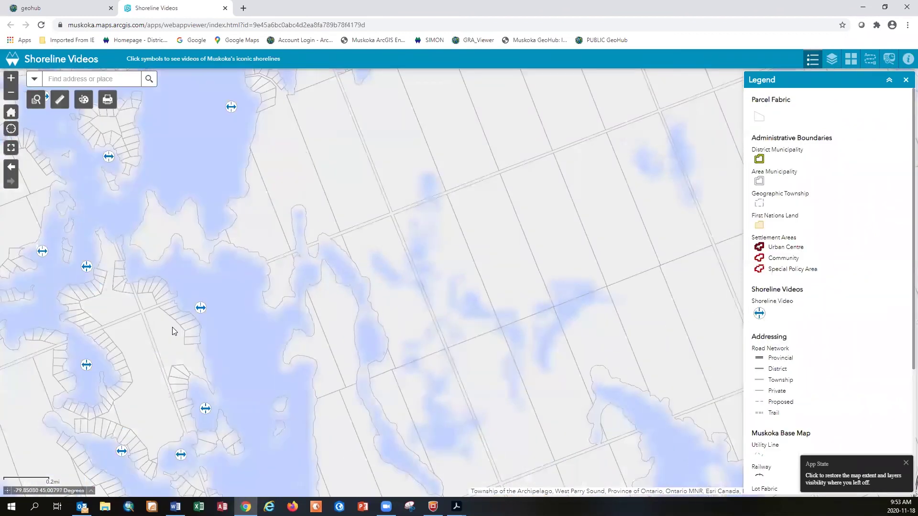
left_click(200, 308)
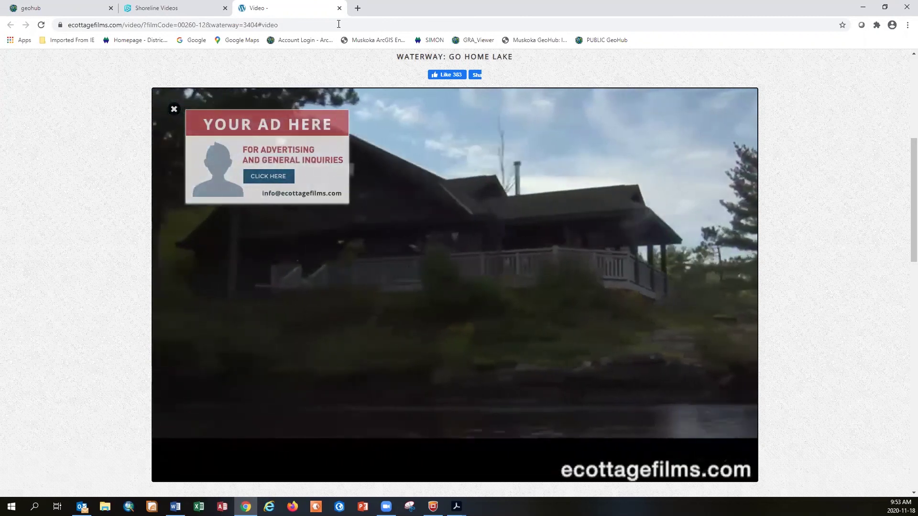
Close the Go Home Lake video tab and dismiss its popup on the Shoreline Videos map
left_click(340, 8)
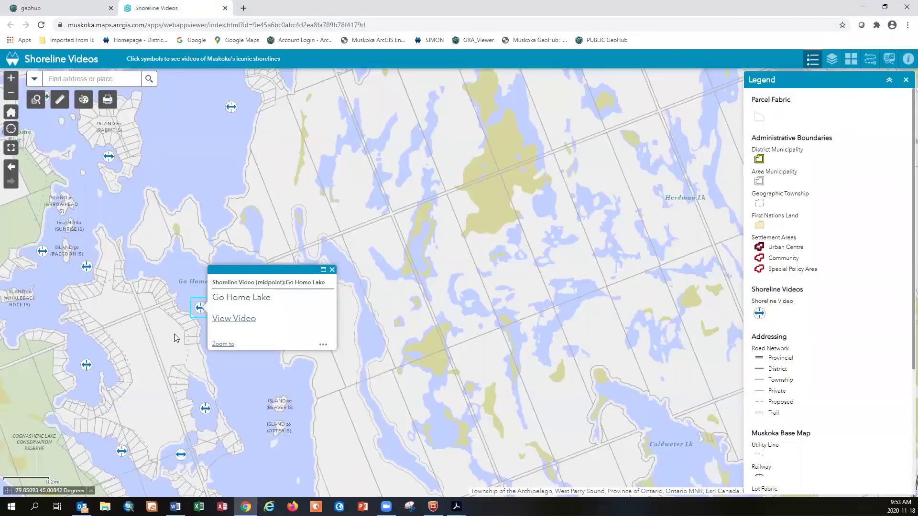
left_click(332, 271)
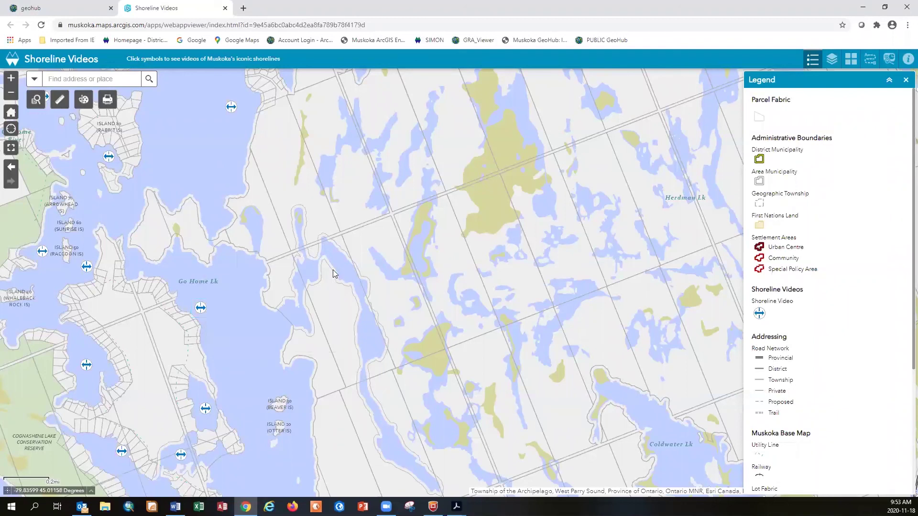
Find the Bala settlement, zoom into its streets, and open a Bala parcel's details
left_click(82, 80)
type("bala")
scroll(80, 146, "down", 5)
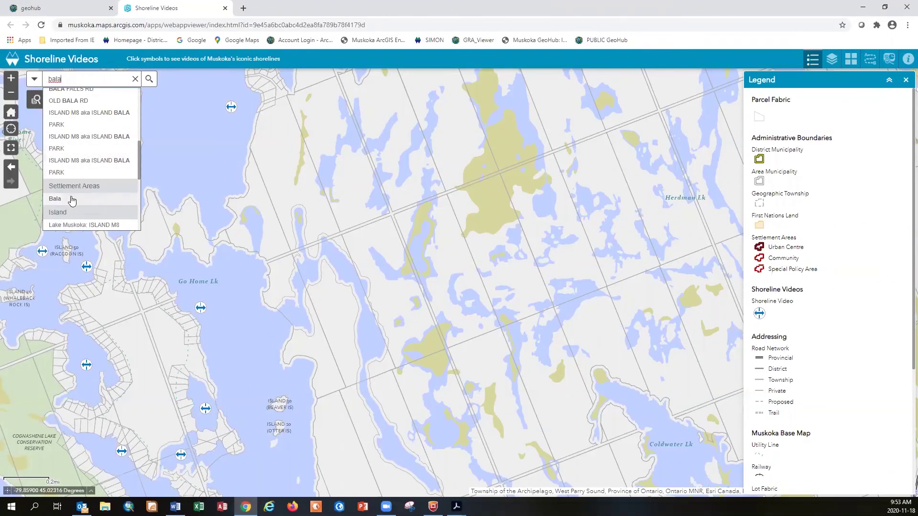
left_click(72, 200)
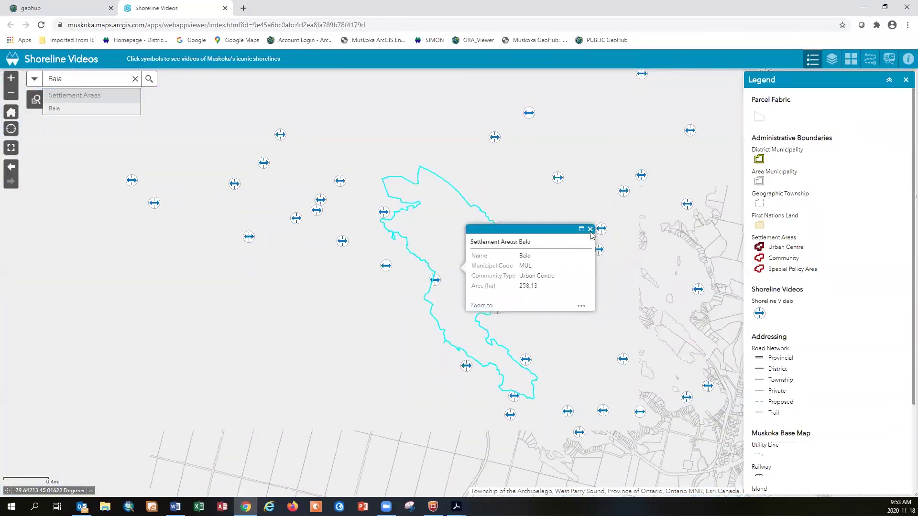
left_click(591, 230)
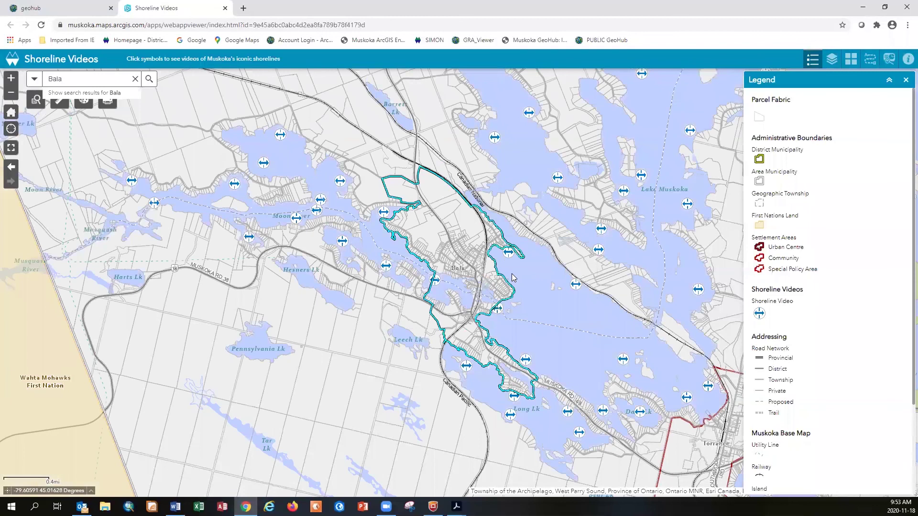
scroll(512, 277, "up", 3)
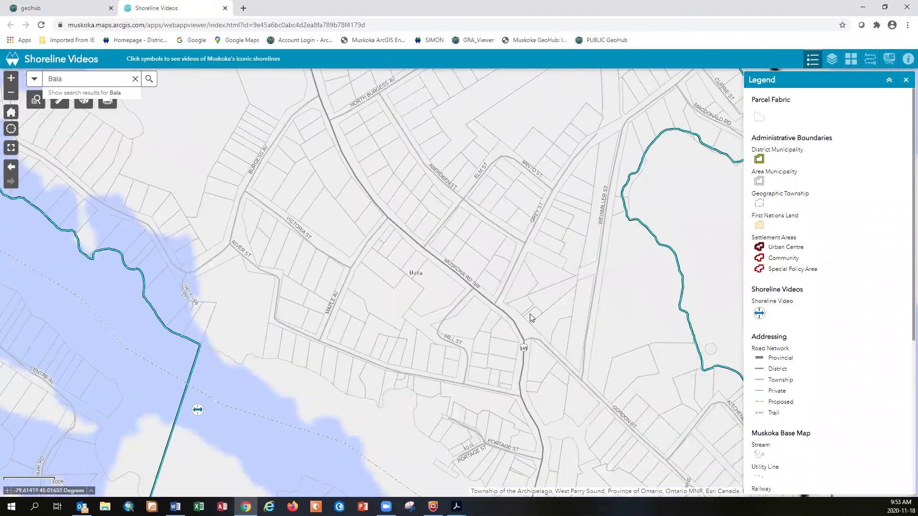
left_click(521, 310)
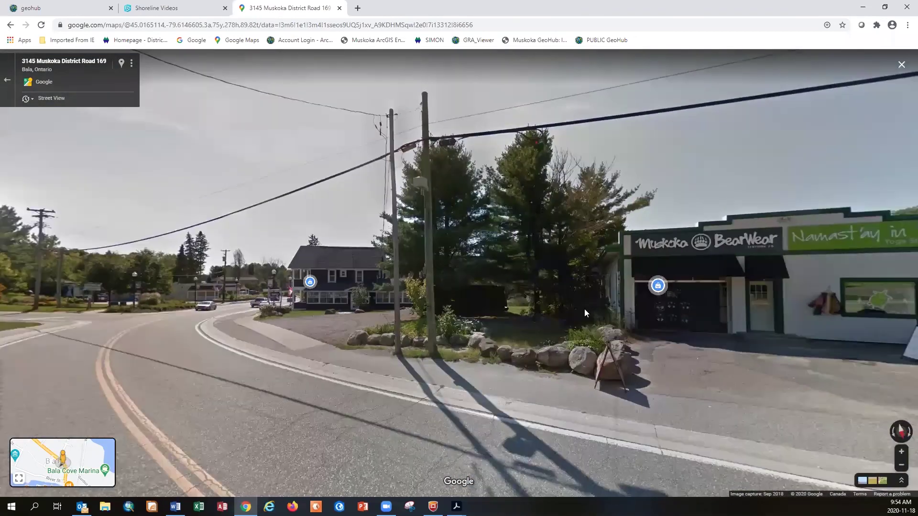
Look along Bala's main road toward the Freshmart in Street View, then close the Street View tab
mouse_move(584, 309)
left_mouse_down()
mouse_move(685, 312)
mouse_move(458, 330)
left_mouse_up()
key("Left")
key("Left")
key("Left")
key("Left")
key("Left")
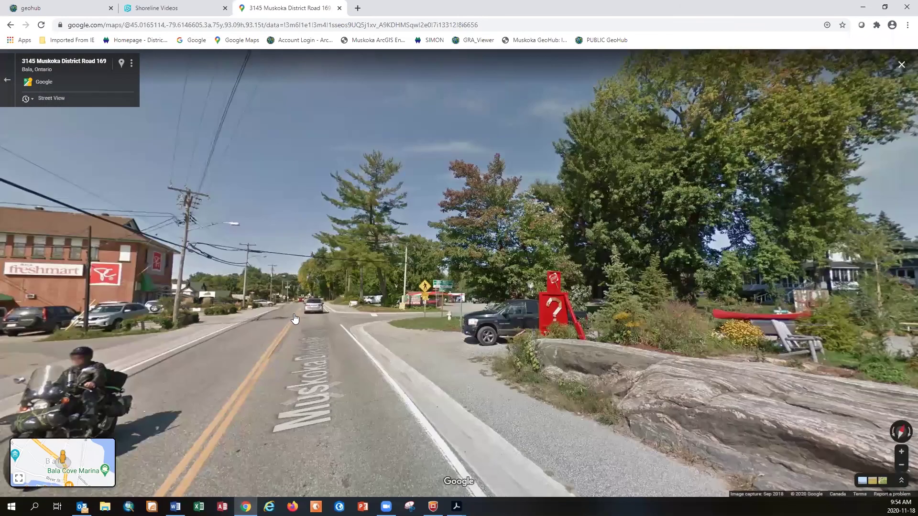
left_click(299, 319)
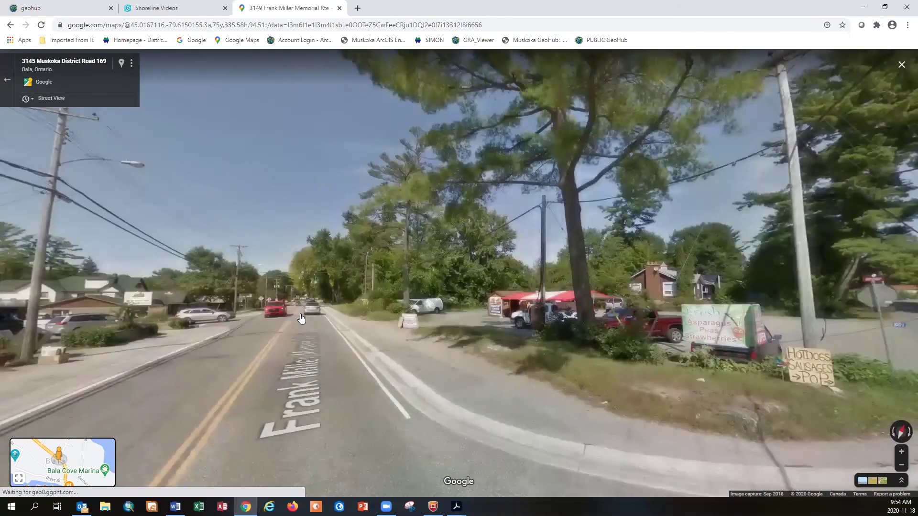
left_click(301, 319)
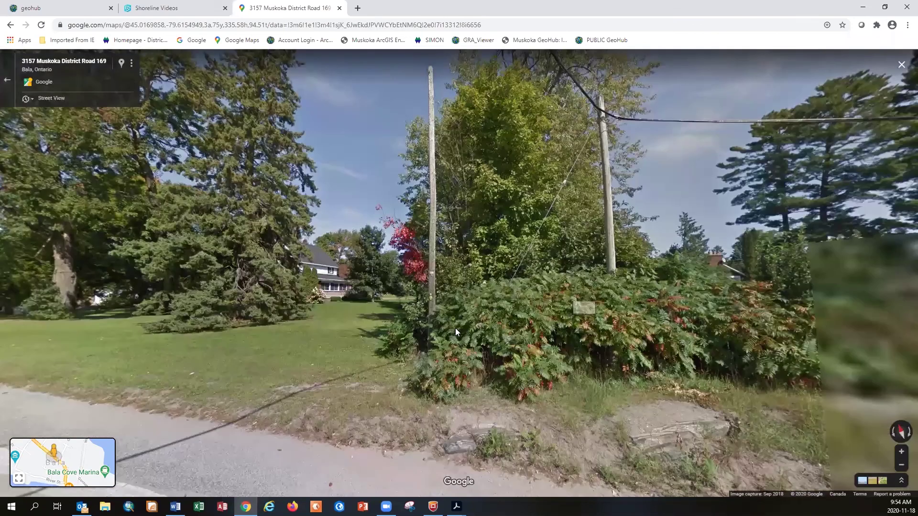
left_click(455, 328)
left_click(789, 298)
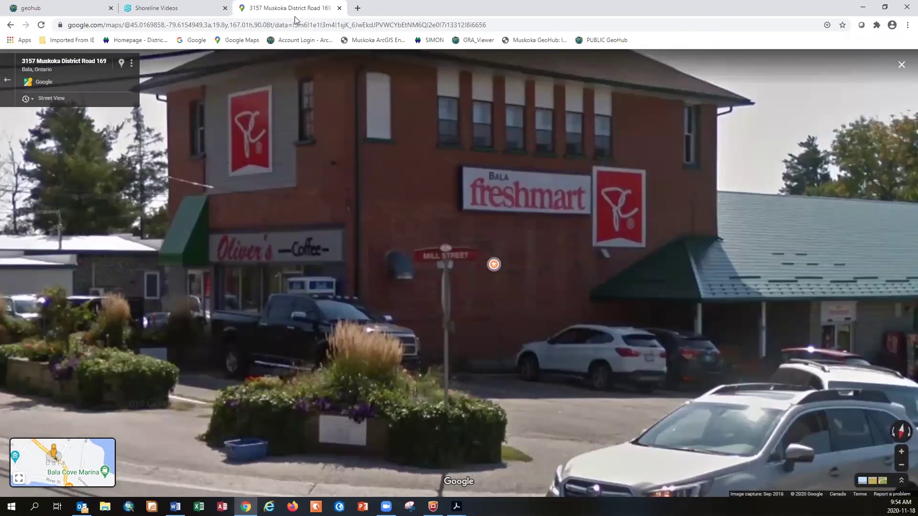
left_click(340, 8)
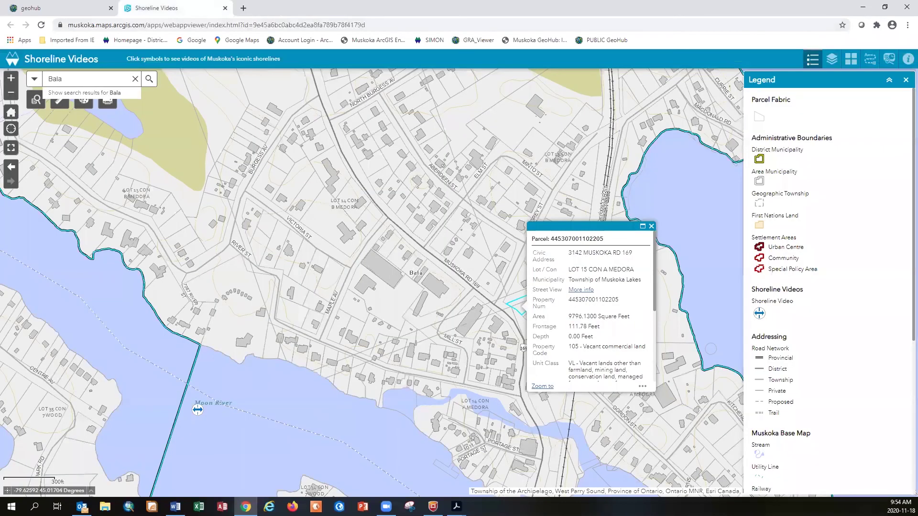
Close the Shoreline Videos tab and scroll the GeoHub home page to the Muskoka Watershed Report Card
key("alt+Tab")
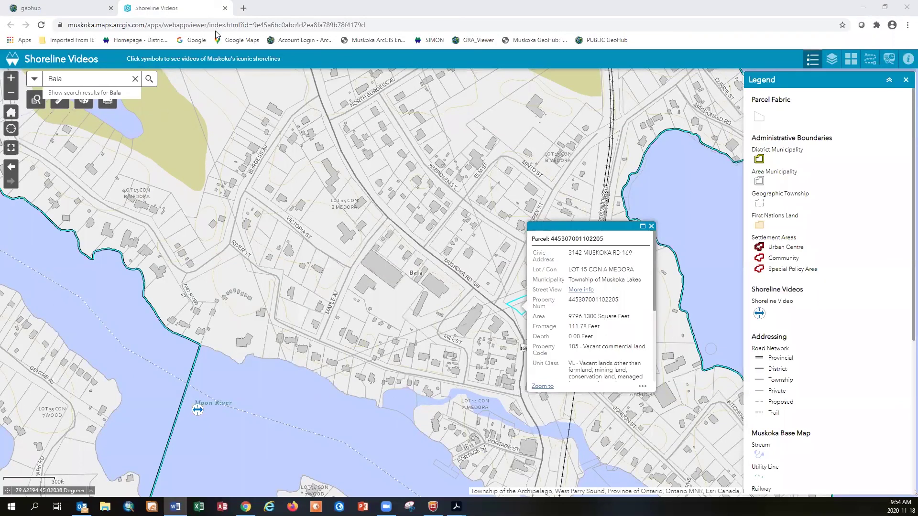
left_click(225, 8)
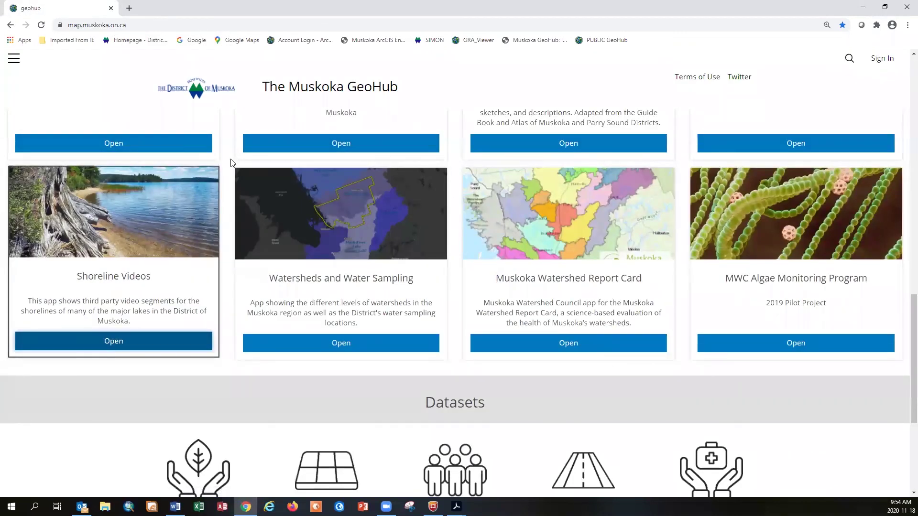
scroll(230, 167, "up", 6)
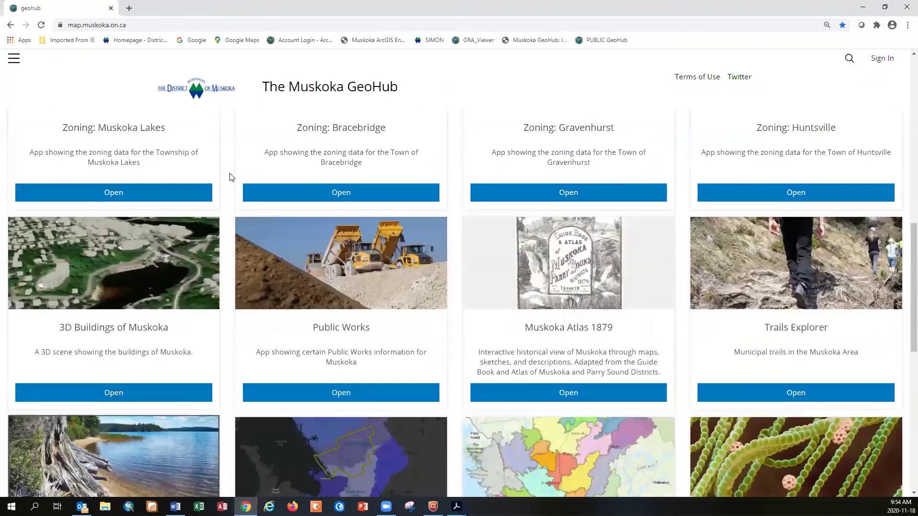
scroll(229, 173, "up", 2)
scroll(230, 171, "down", 5)
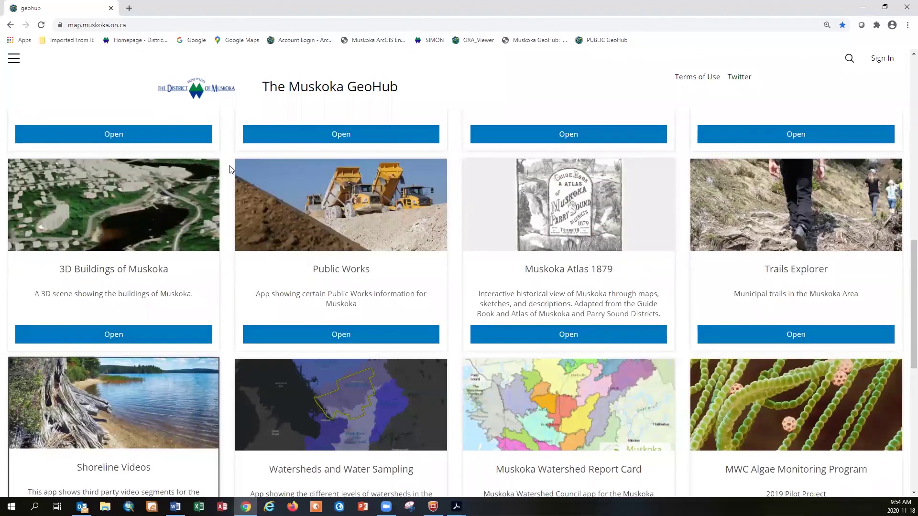
scroll(229, 168, "down", 1)
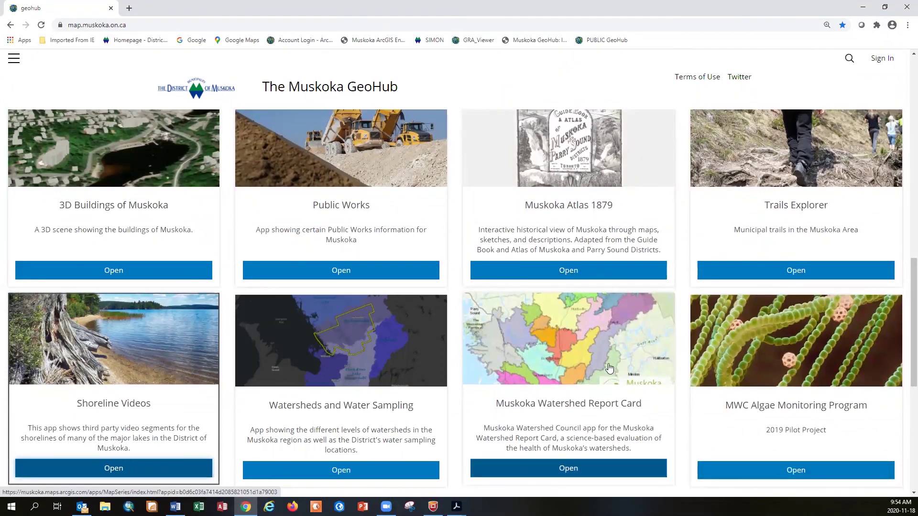
scroll(607, 367, "down", 3)
scroll(607, 368, "up", 3)
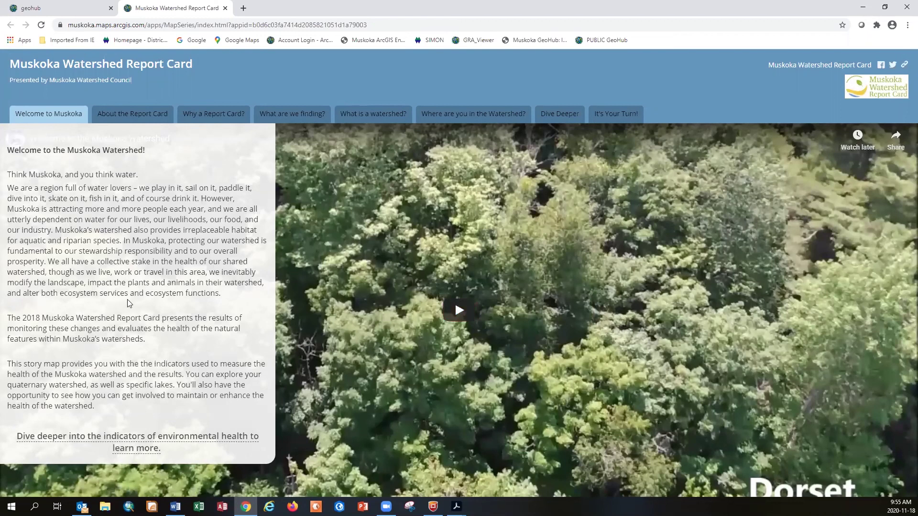
Read the report card's About, What are we finding, watershed and Where are you sections
left_click(157, 117)
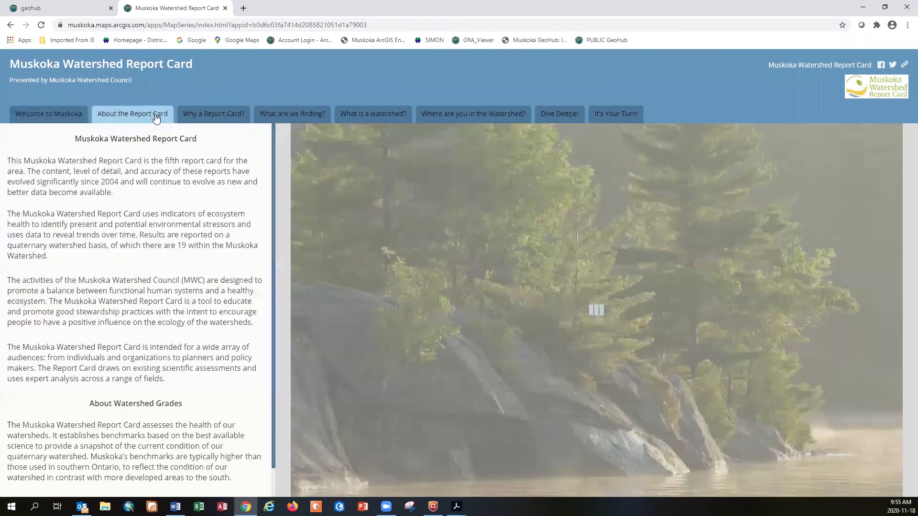
scroll(198, 413, "down", 1)
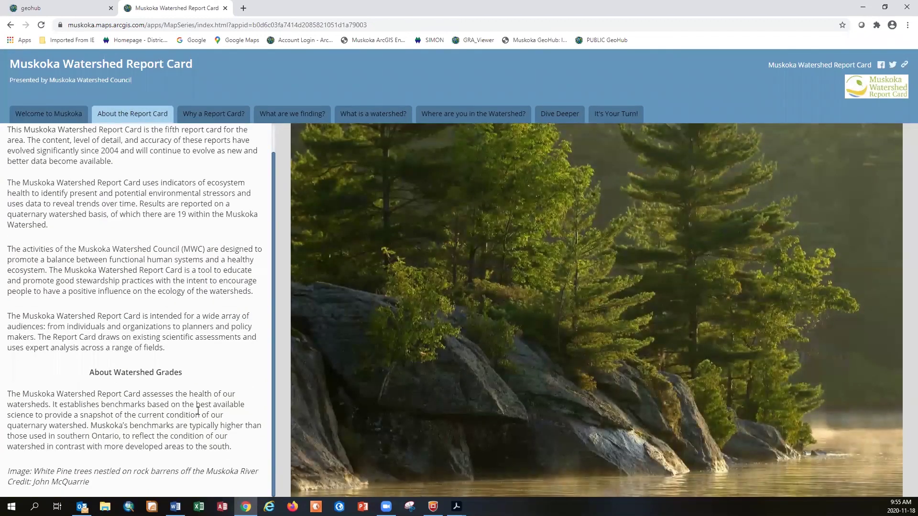
scroll(197, 411, "up", 1)
left_click(279, 118)
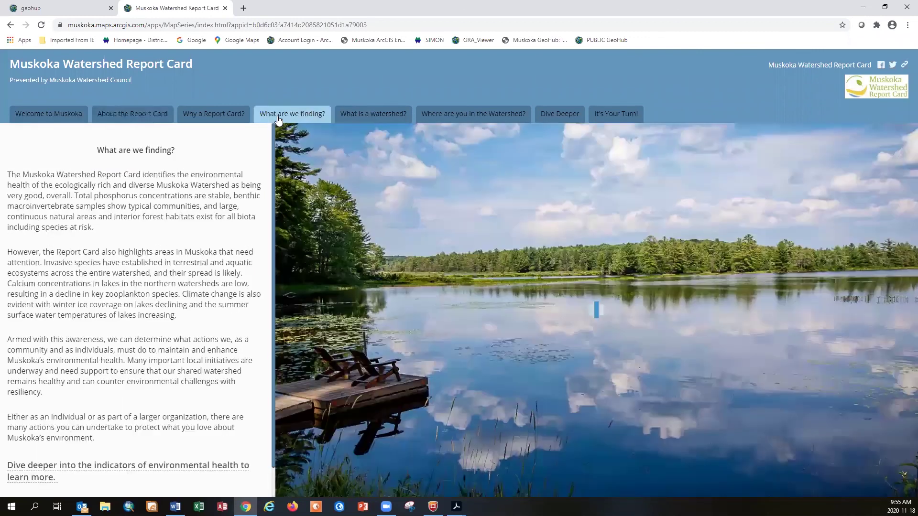
left_click(381, 116)
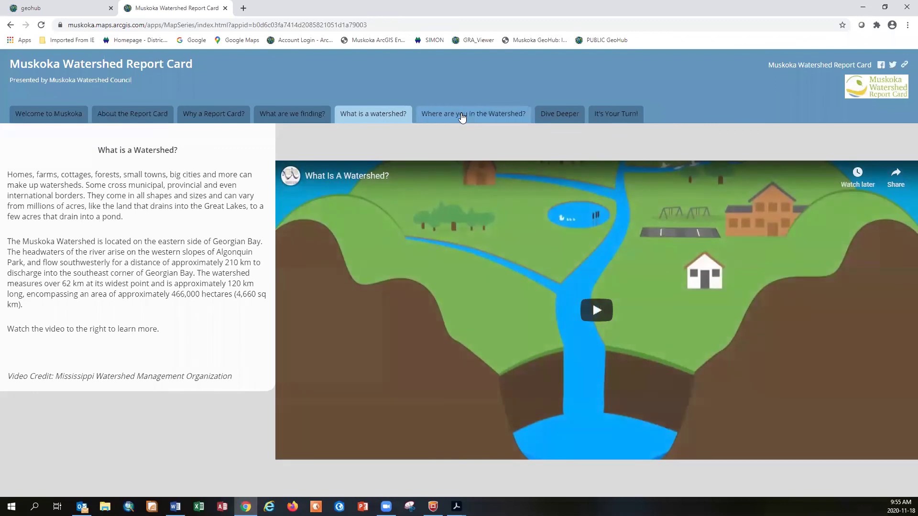
left_click(461, 117)
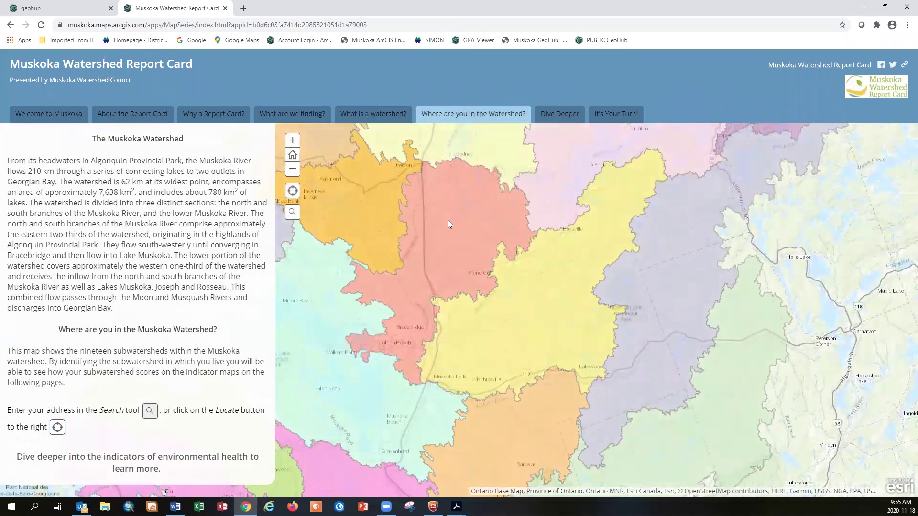
View the North Muskoka River subwatershed details, then close the popup and the report card
left_click(450, 231)
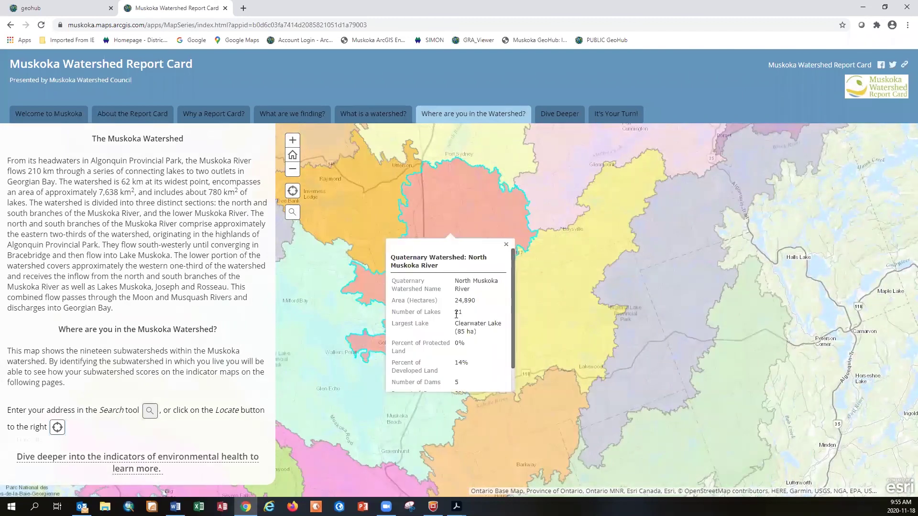
left_click(506, 245)
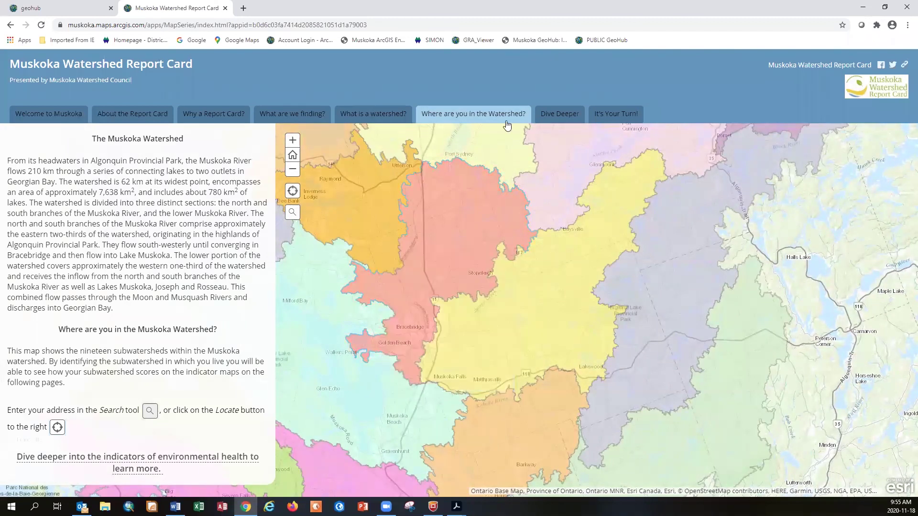
left_click(225, 8)
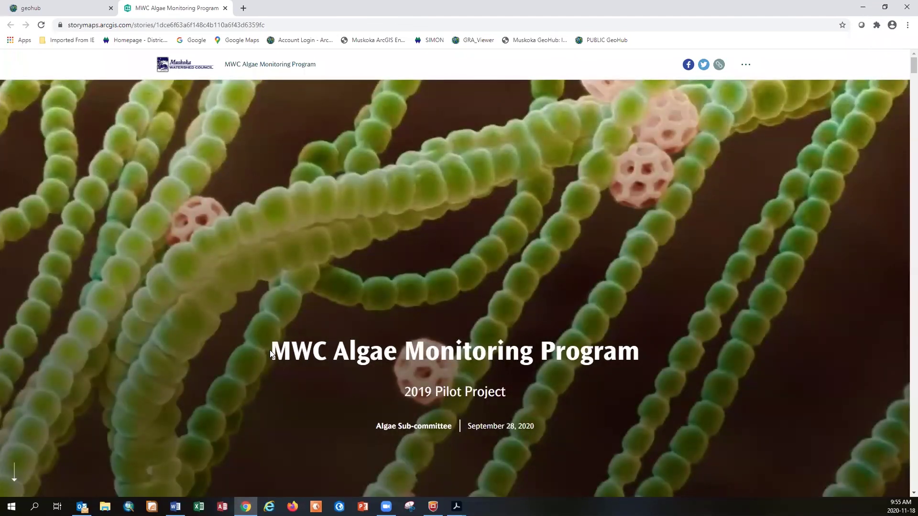
Scroll through the algae monitoring story, check Lake Rosseau's map details, then close the story
scroll(275, 353, "down", 6)
scroll(272, 354, "down", 10)
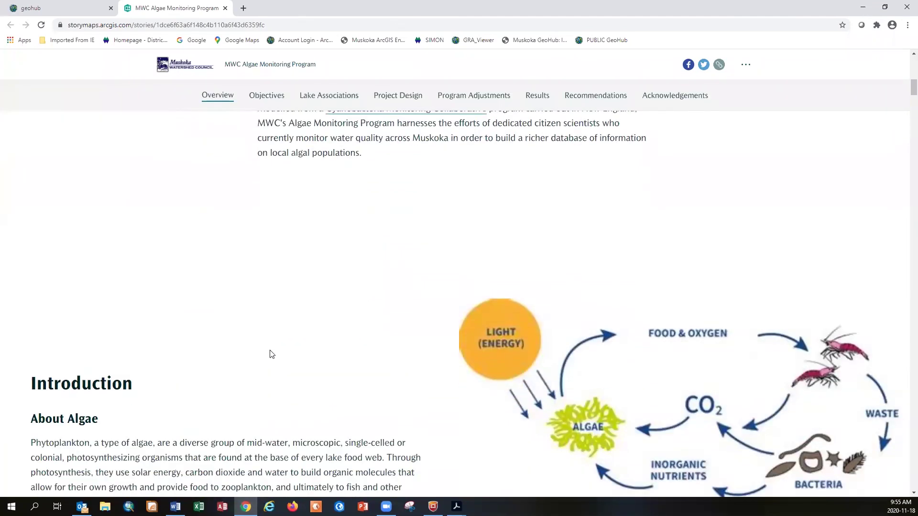
scroll(271, 354, "down", 8)
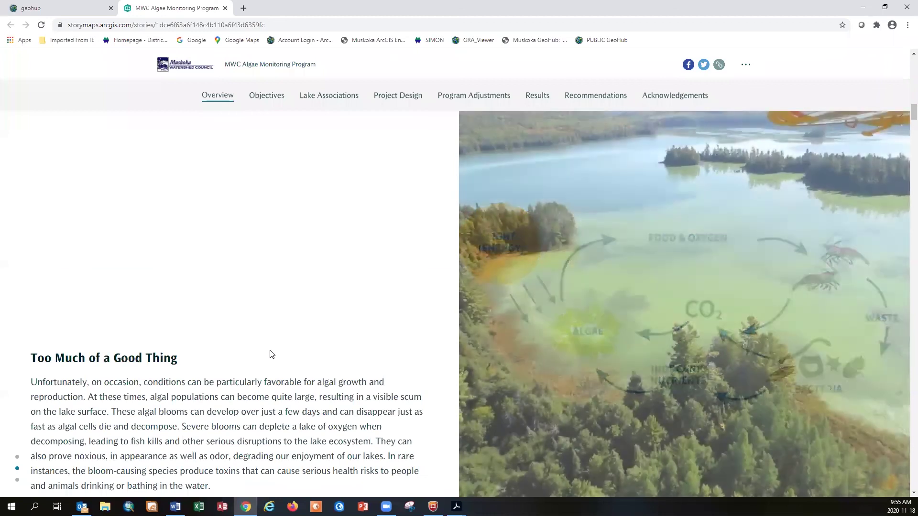
scroll(271, 354, "down", 10)
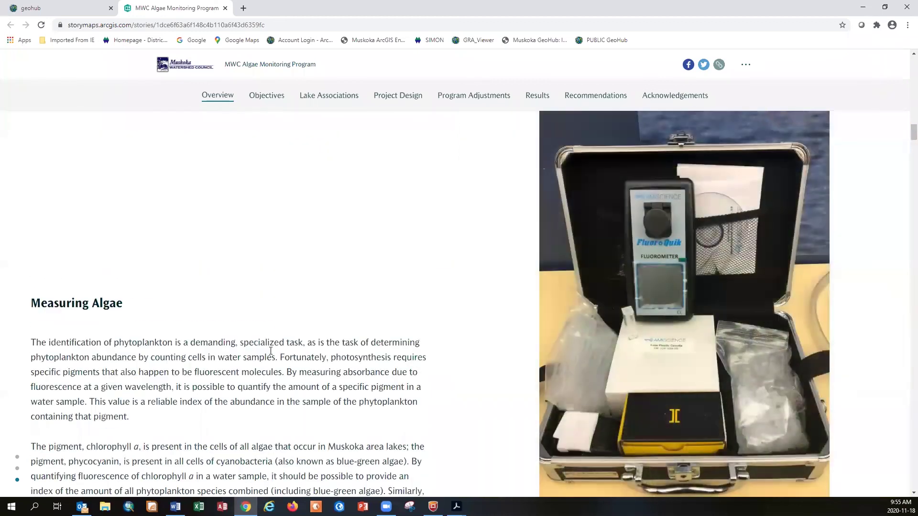
scroll(271, 353, "down", 8)
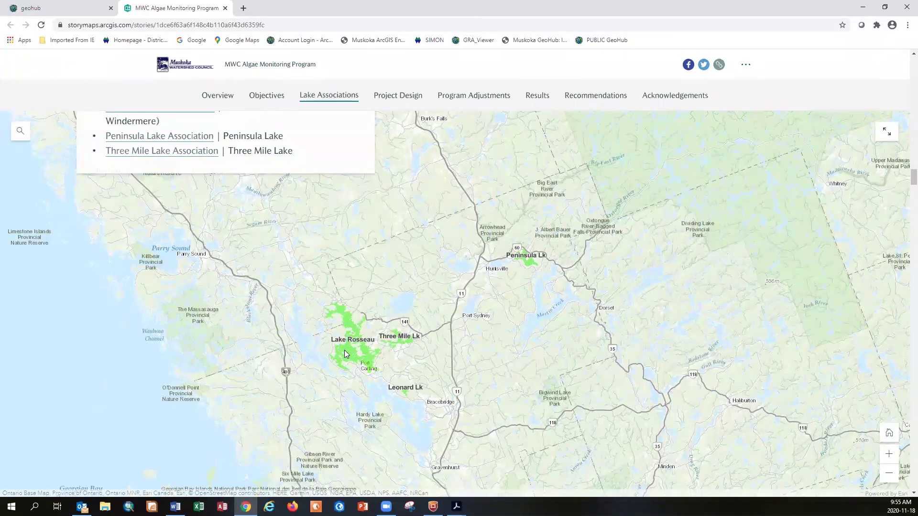
left_click(346, 354)
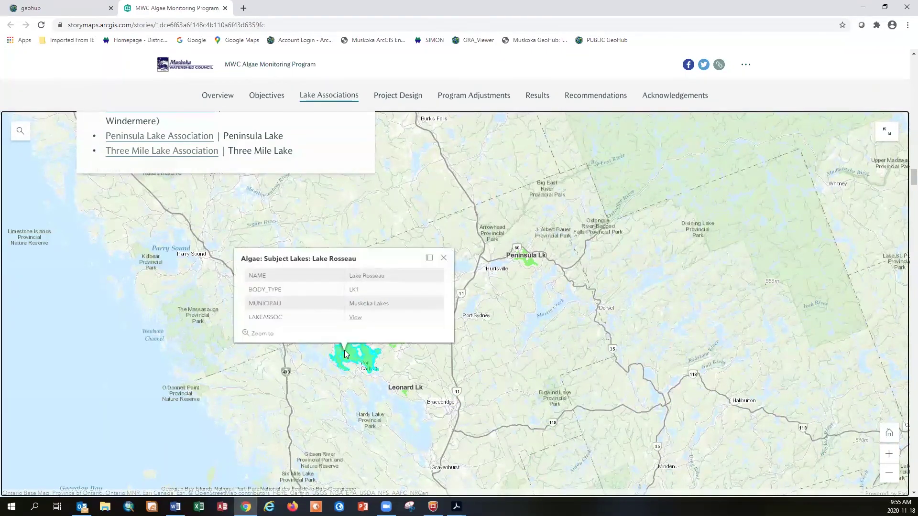
left_click(444, 259)
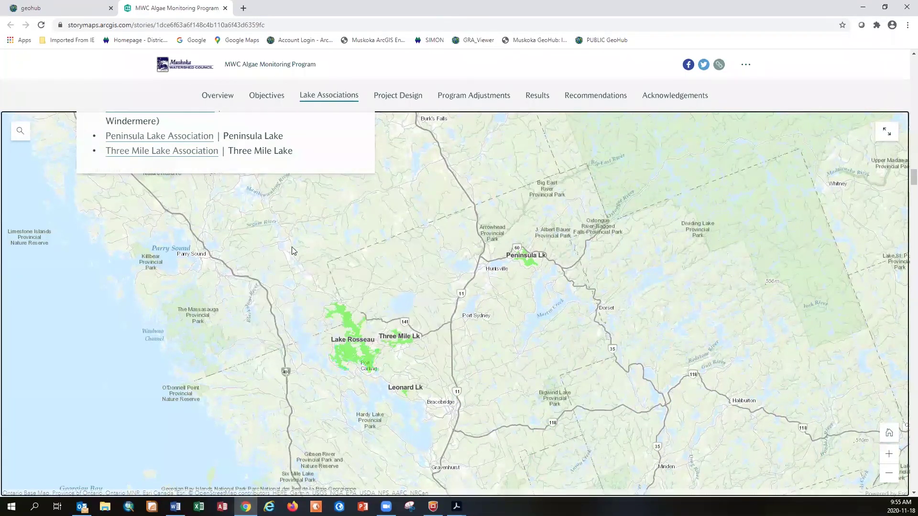
left_click(225, 8)
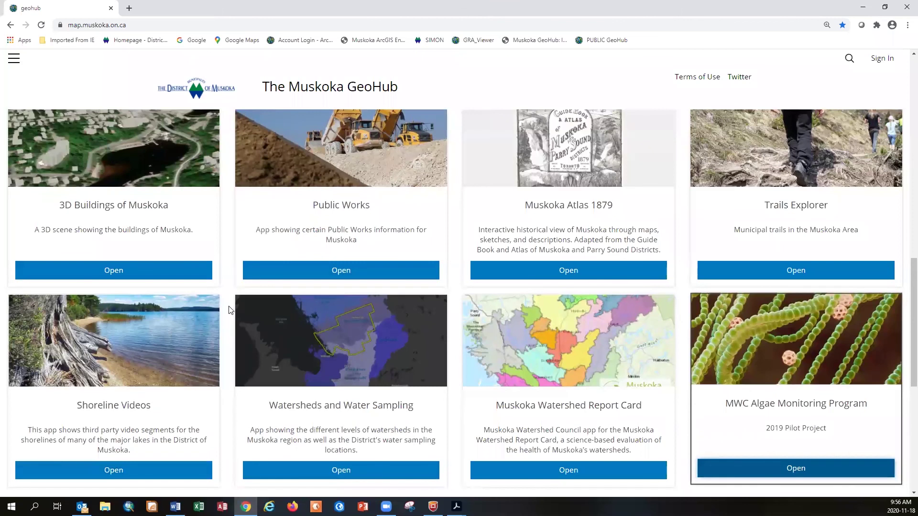
Scroll the GeoHub home page past the app cards to the Datasets tiles, Environment through Water
scroll(229, 310, "down", 4)
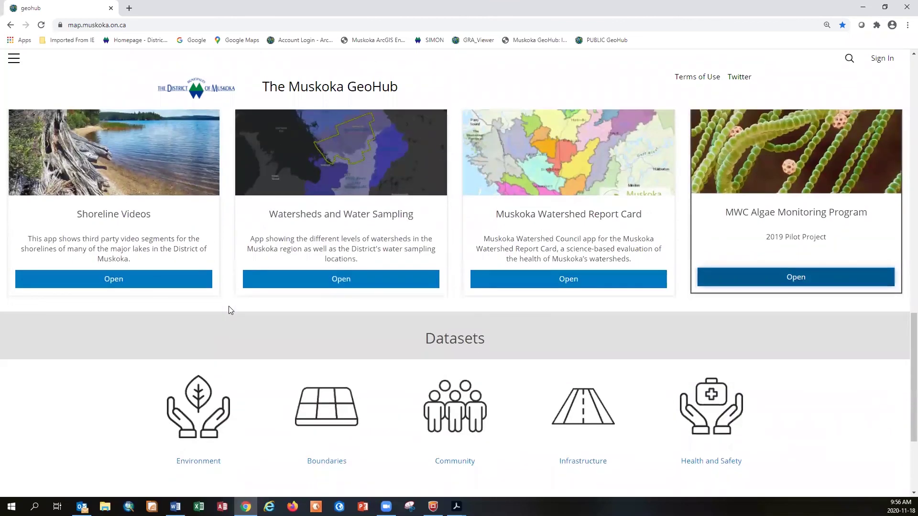
scroll(219, 306, "down", 3)
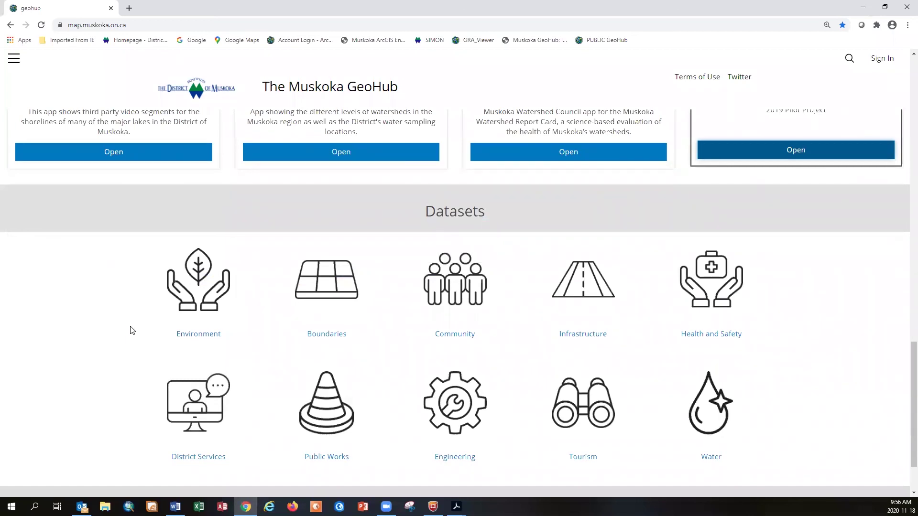
scroll(132, 330, "down", 2)
scroll(132, 329, "up", 2)
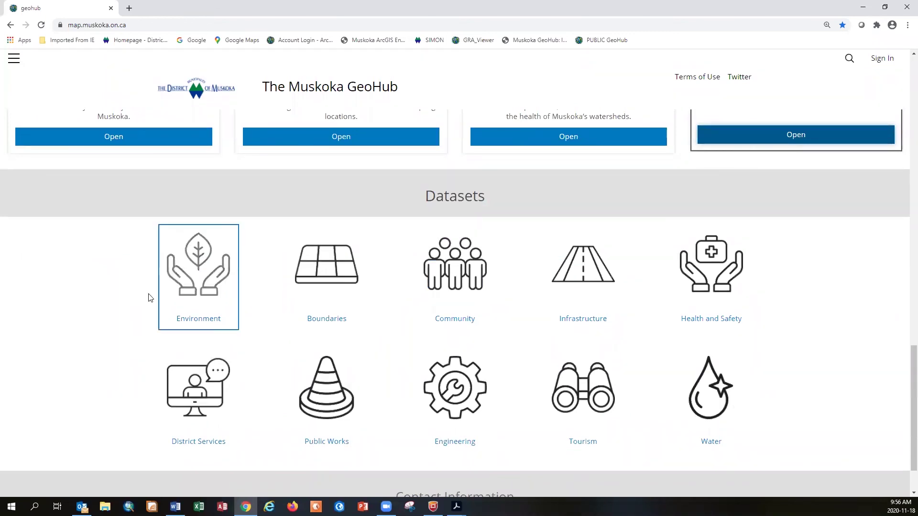
Open Administrative Boundaries - Settlement Areas from the Boundaries category and select its GeoService API URL
left_click(319, 276)
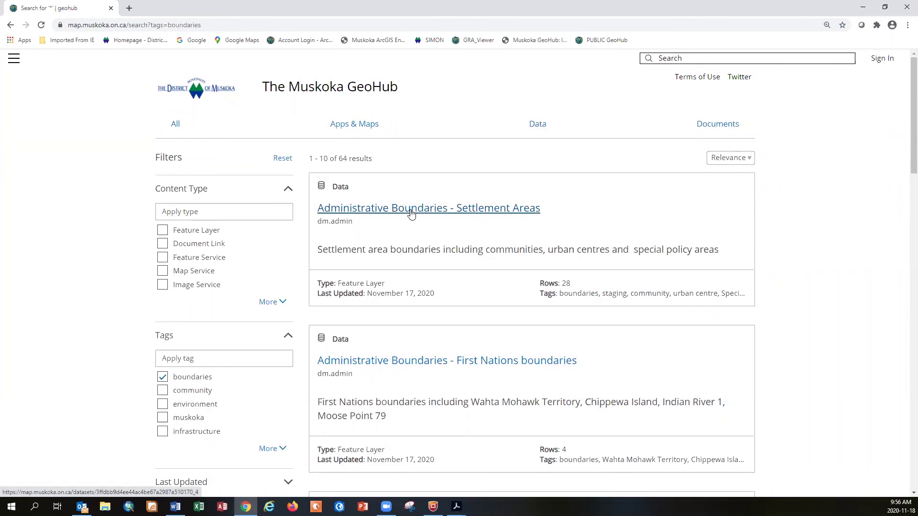
left_click(411, 214)
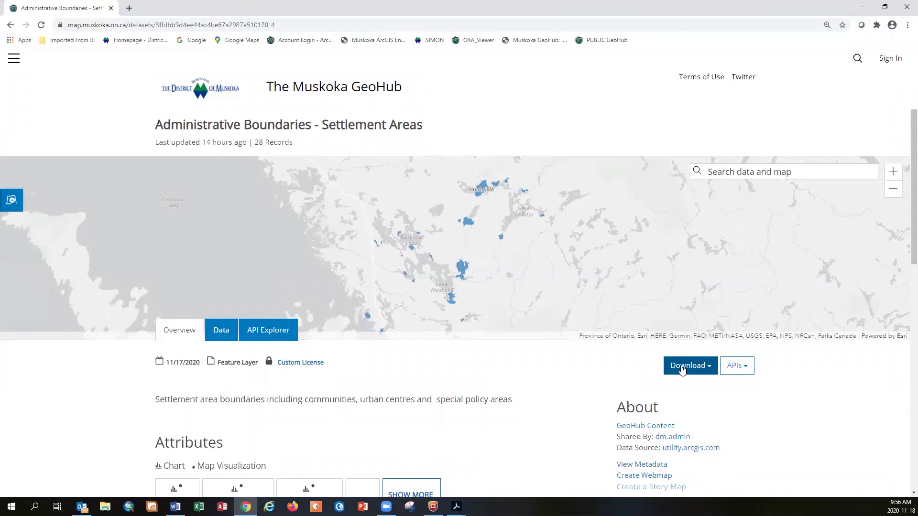
left_click(738, 371)
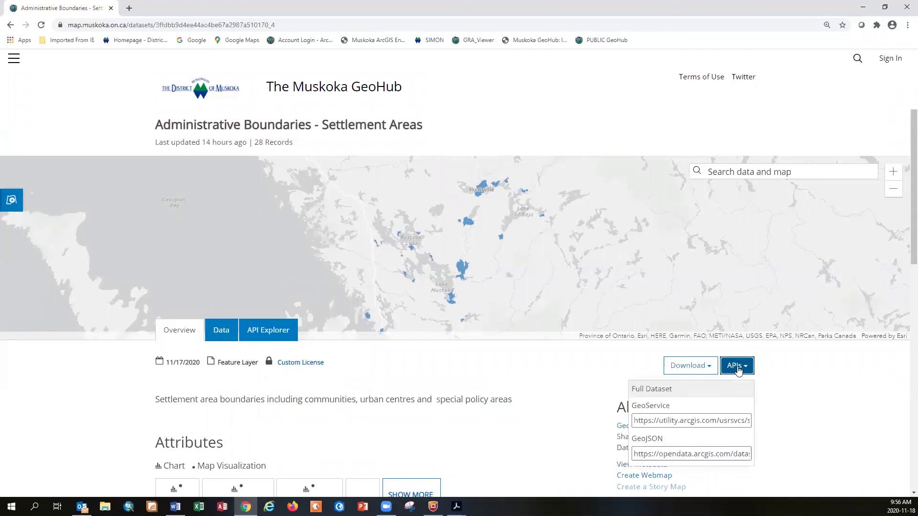
left_click(716, 422)
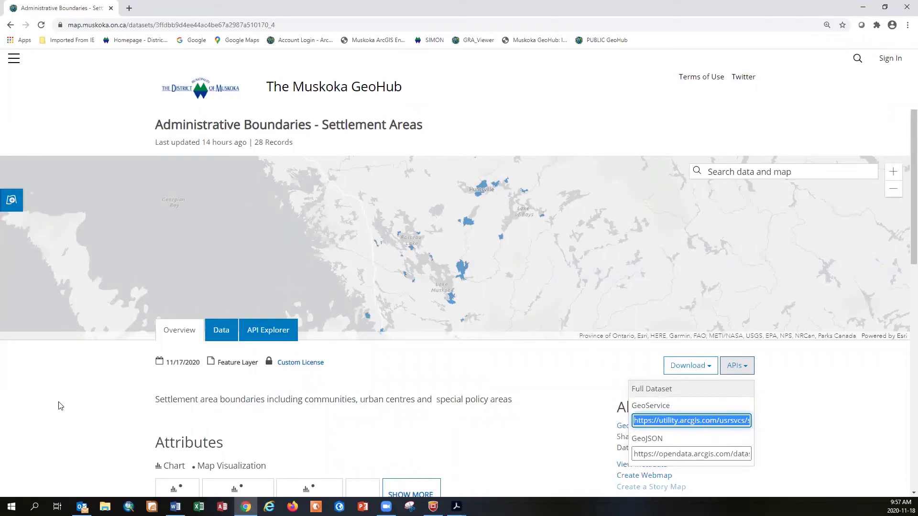
Go back to the GeoHub home page and rerun the recent 'pdf' search
left_click(11, 25)
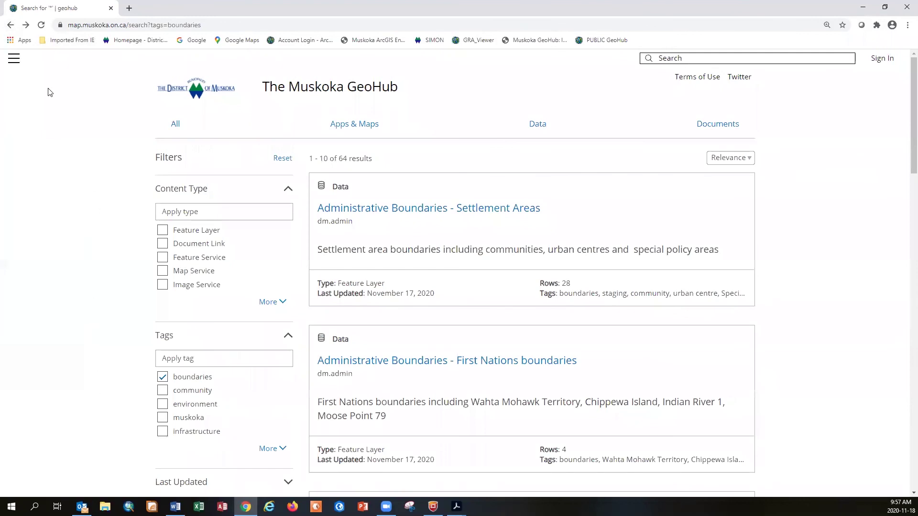
left_click(10, 25)
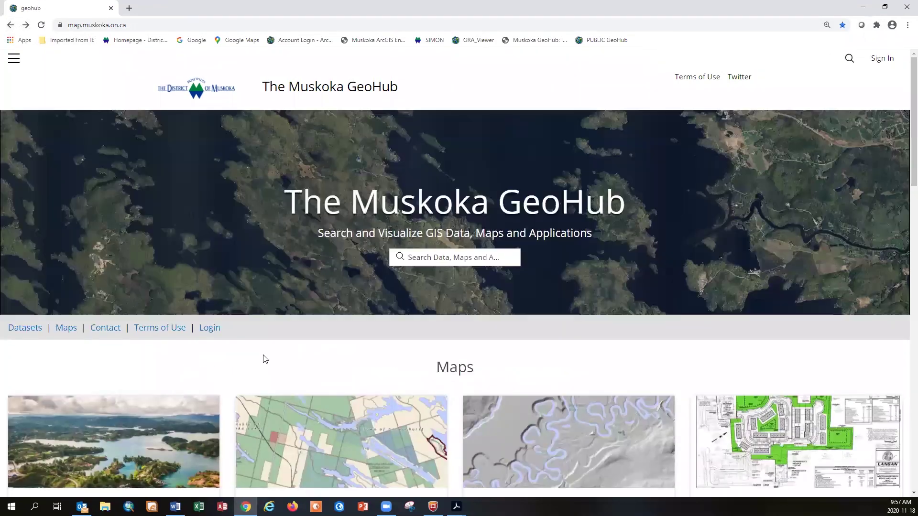
left_click(450, 258)
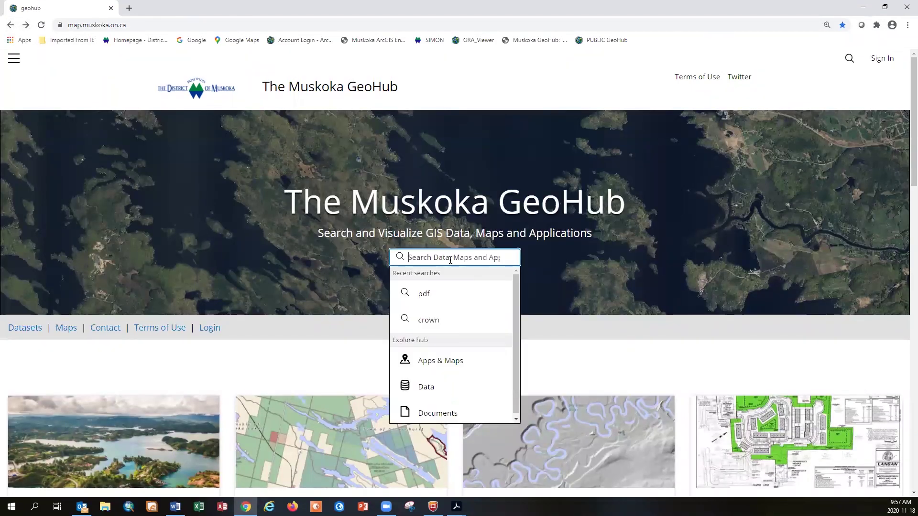
left_click(430, 297)
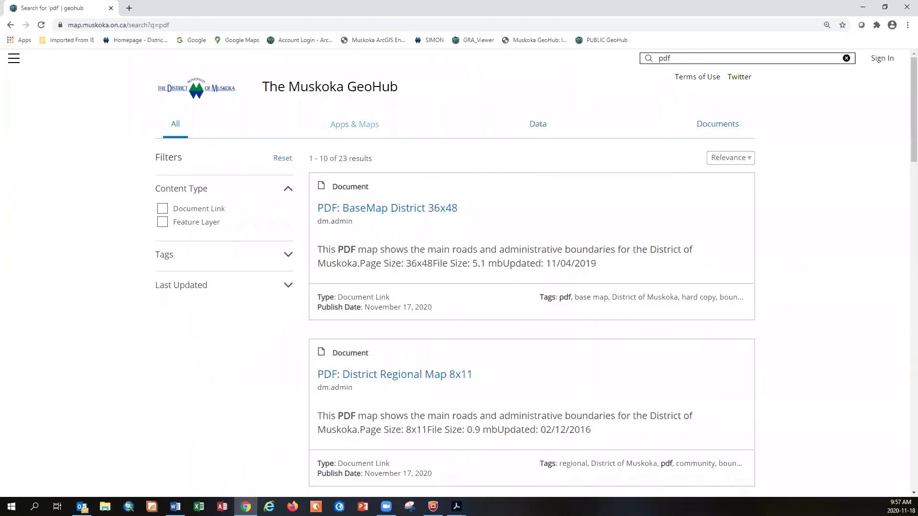
Preview the 'PDF: BaseMap District 36x48' map, then return to the GeoHub home page
key("alt+Tab")
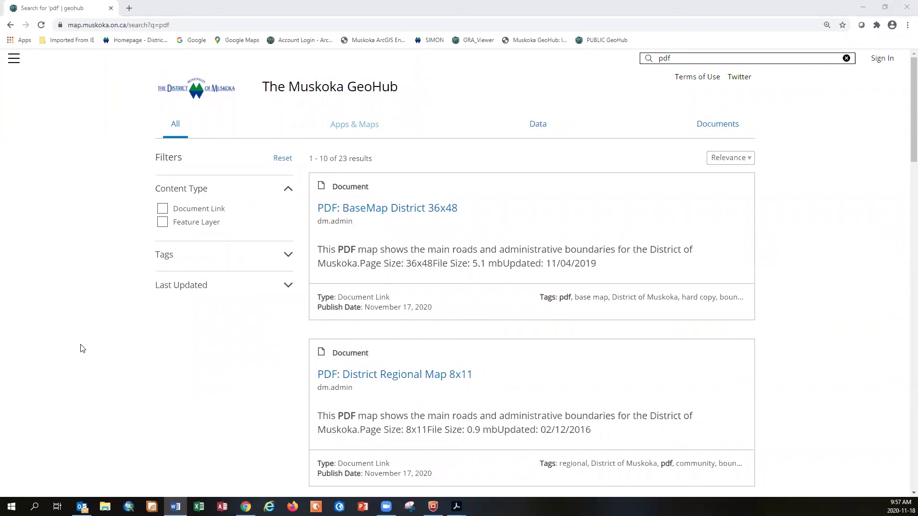
left_click(393, 211)
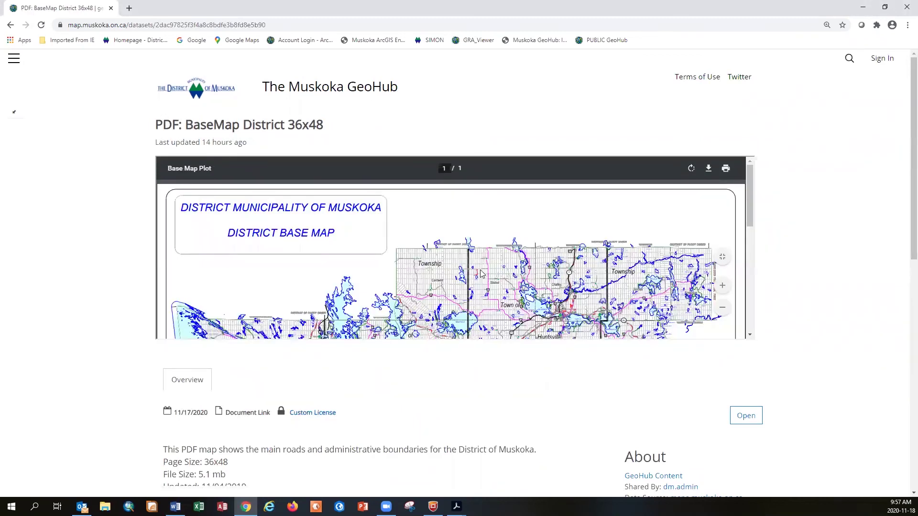
scroll(484, 274, "down", 2)
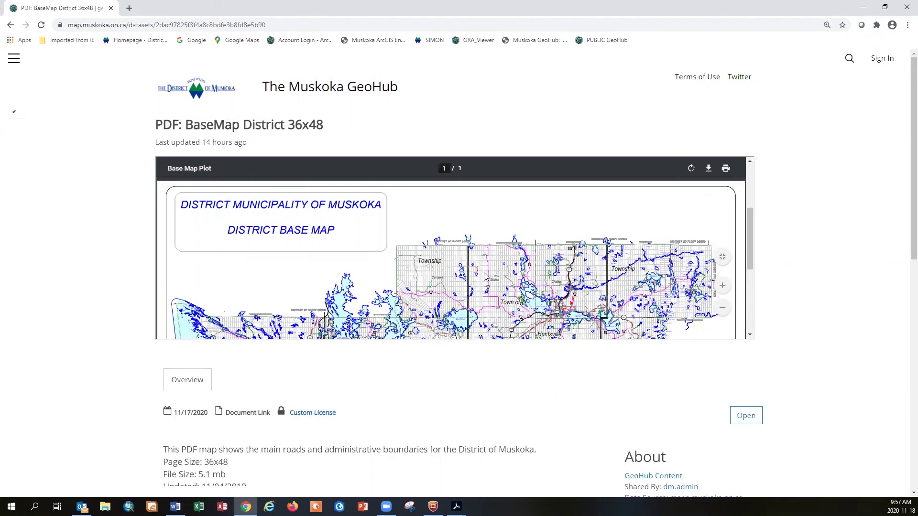
scroll(484, 274, "down", 5)
scroll(476, 277, "up", 2)
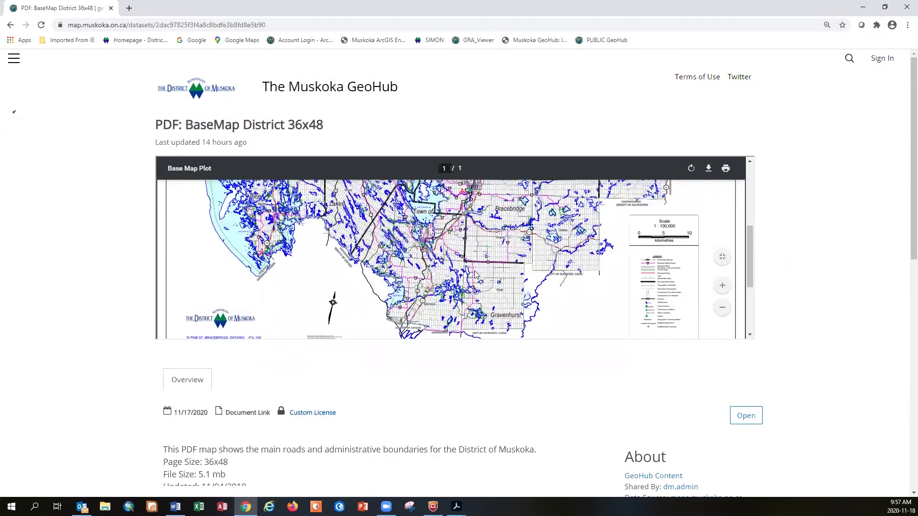
scroll(475, 275, "up", 5)
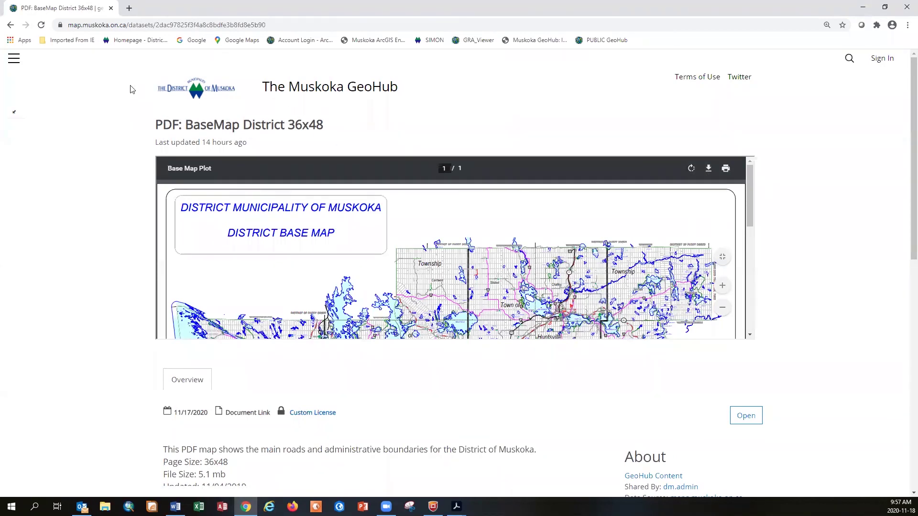
left_click(311, 93)
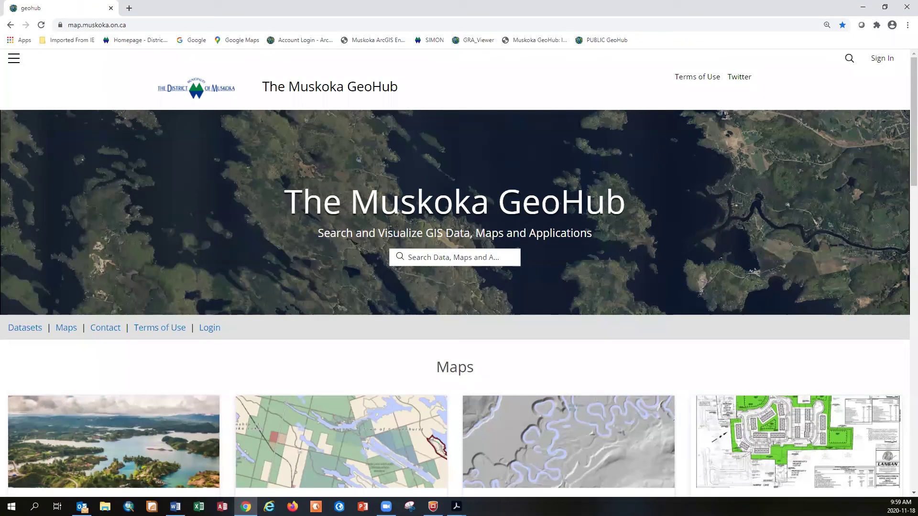
Briefly switch to the Word window while the GeoHub Maps gallery stays up
key("alt+Tab")
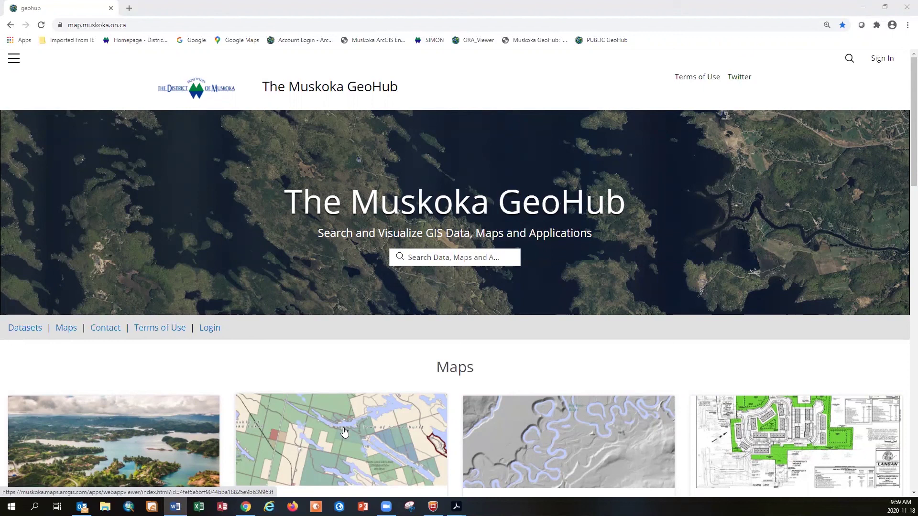
Open the Topography and Crown Land map and zoom in on the Lake Muskoka shoreline
left_click(344, 427)
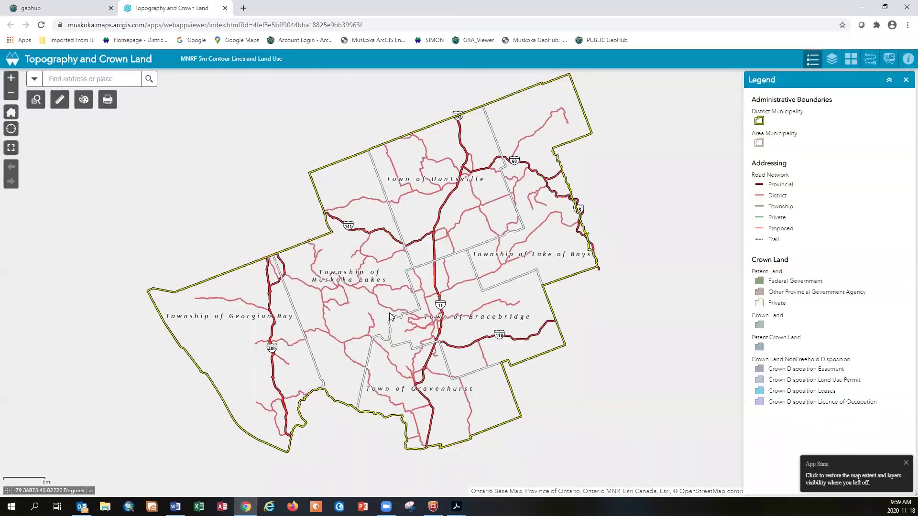
scroll(388, 310, "up", 1)
scroll(388, 311, "up", 6)
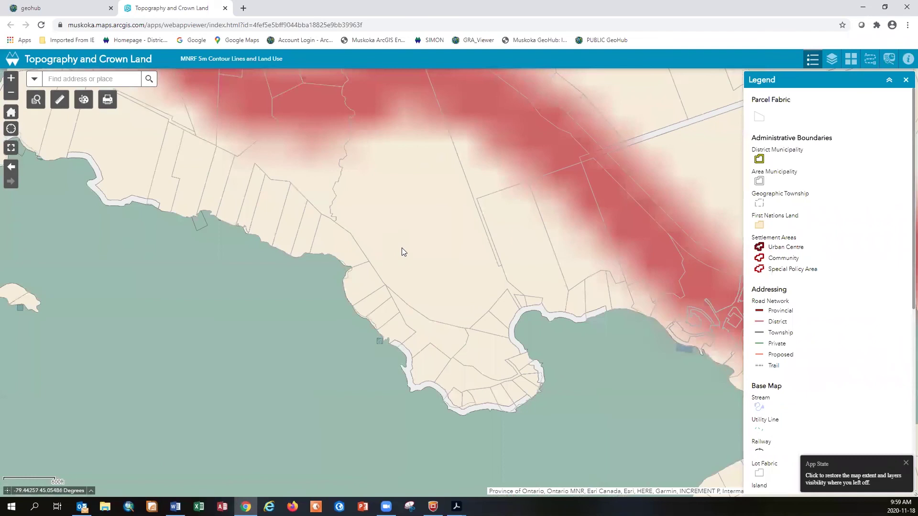
scroll(402, 247, "up", 2)
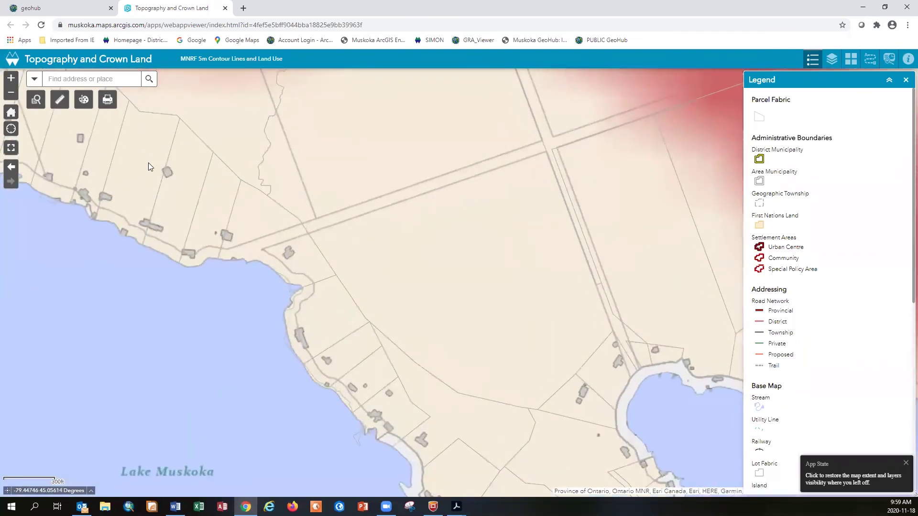
Set the Draw tool to pink polygons with area and perimeter measurements shown
left_click(84, 99)
left_click(168, 183)
scroll(191, 201, "down", 1)
left_click(195, 202)
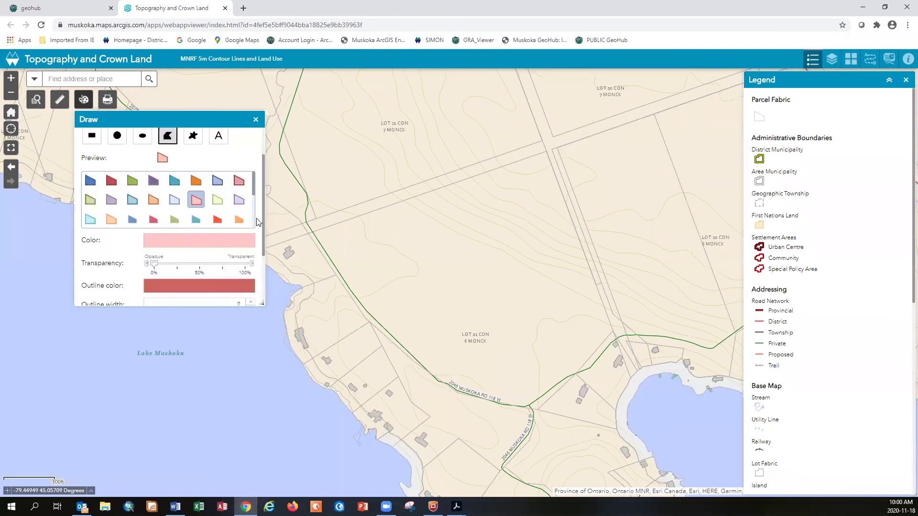
scroll(261, 249, "down", 1)
scroll(259, 276, "down", 1)
left_click(247, 238)
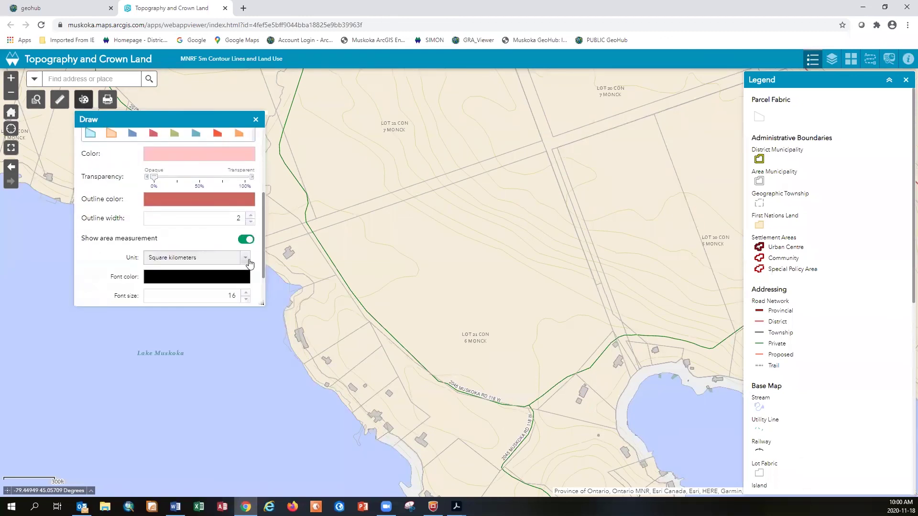
scroll(250, 283, "down", 1)
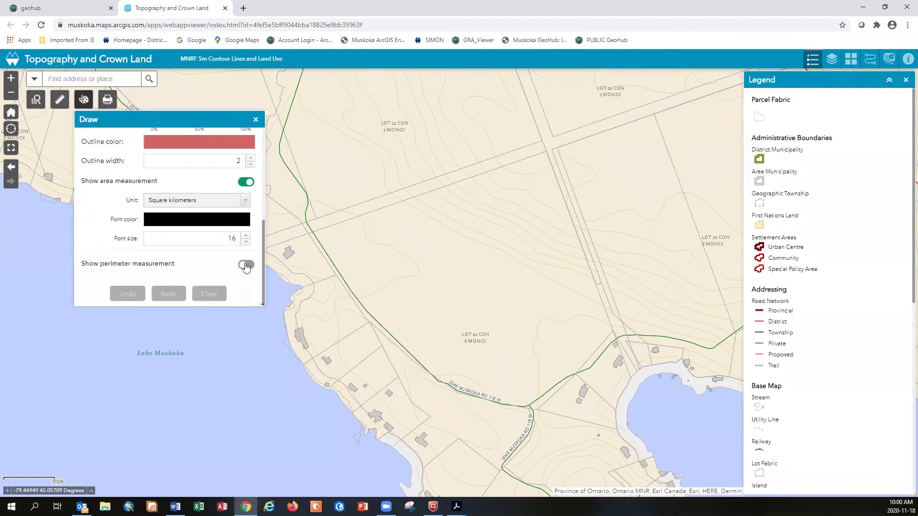
left_click(405, 233)
Sketch a square and a triangular polygon, then clear them and close Draw
left_click(481, 233)
left_click(479, 295)
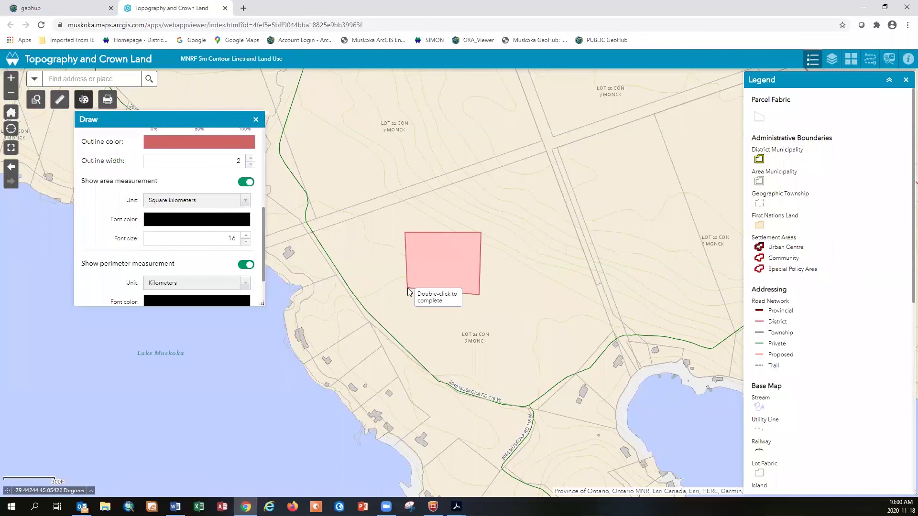
double_click(406, 295)
left_click(353, 290)
left_click(351, 292)
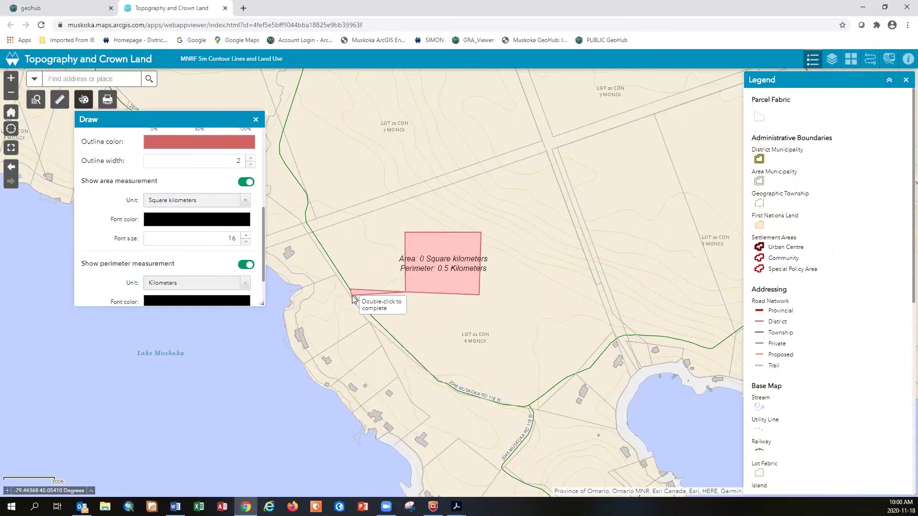
double_click(363, 312)
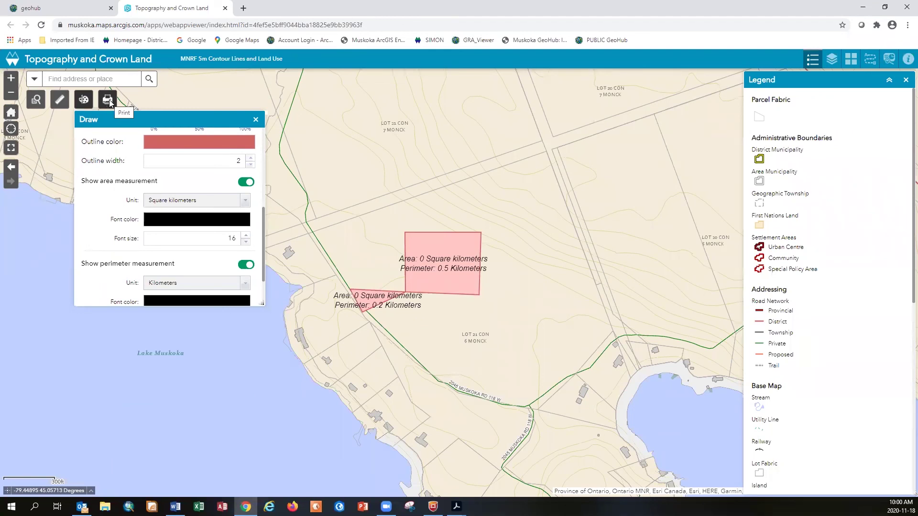
scroll(210, 268, "down", 2)
left_click(213, 294)
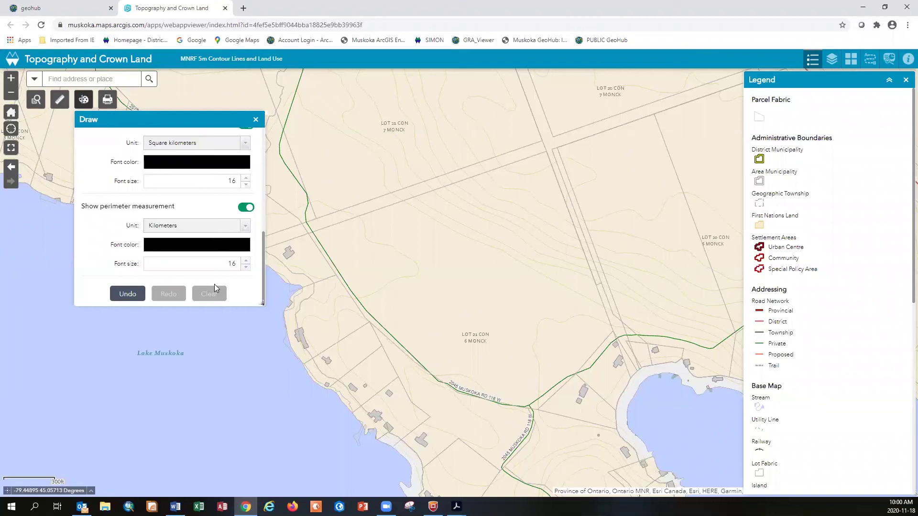
left_click(255, 119)
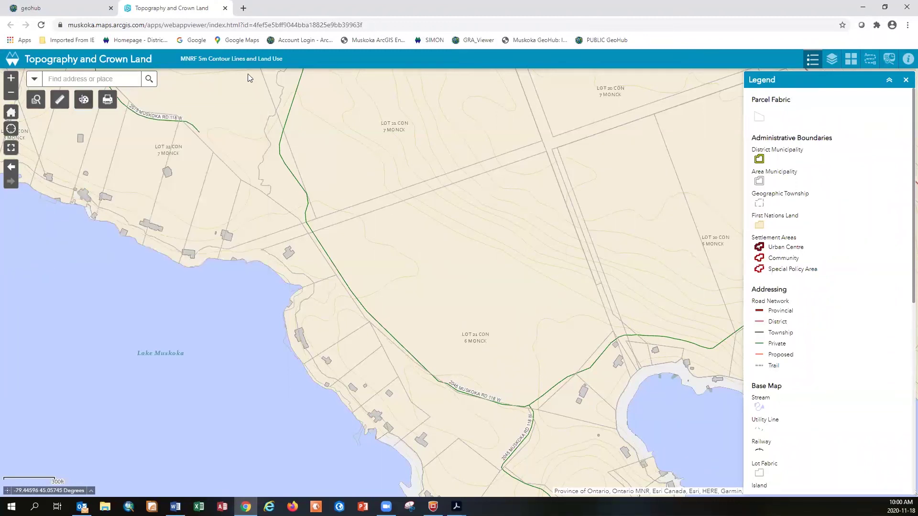
Close the map tab and launch Development Applications, accepting its disclaimer
left_click(225, 9)
scroll(349, 346, "down", 4)
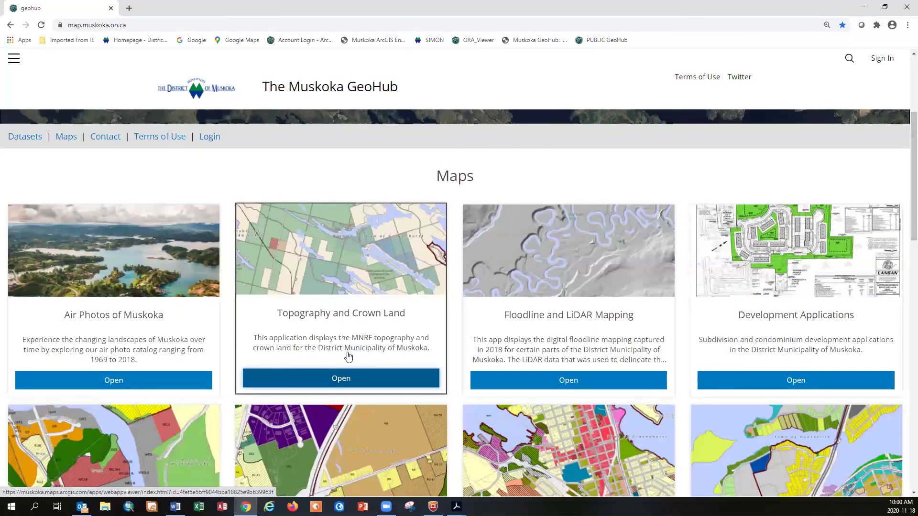
scroll(348, 357, "down", 5)
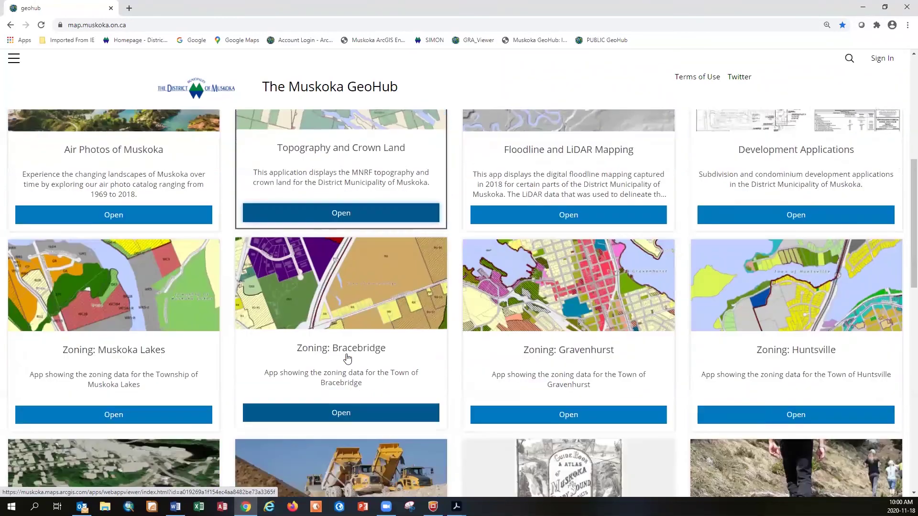
scroll(349, 359, "up", 6)
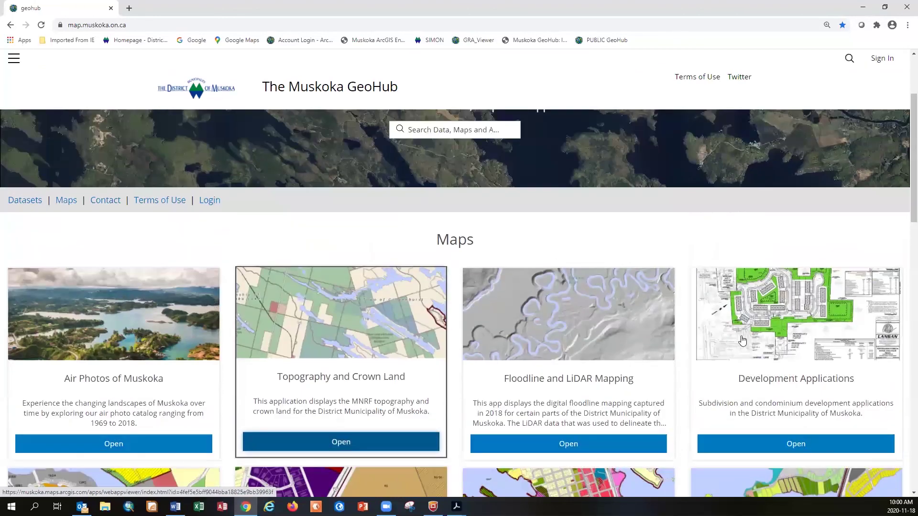
left_click(796, 444)
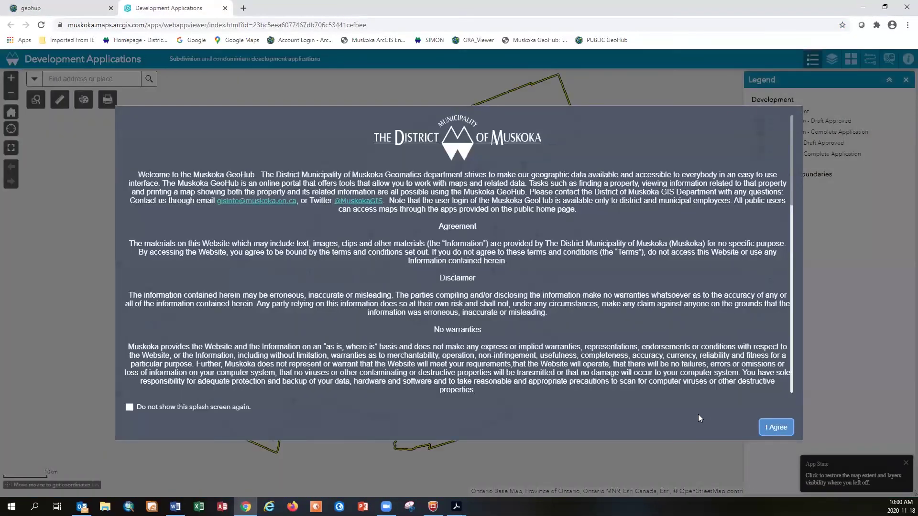
left_click(776, 427)
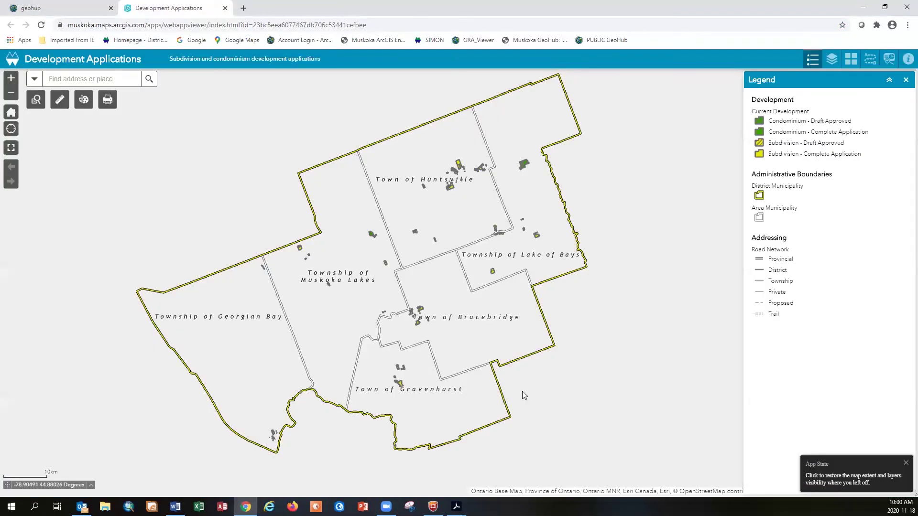
Search for 70 Pine St and centre the zoomed map on buildings 70 and 76
left_click(125, 80)
type("70 pine st")
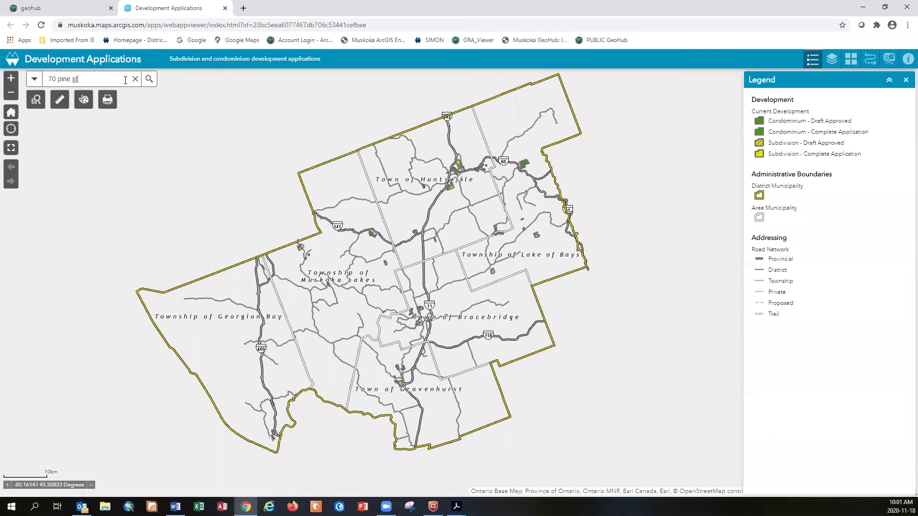
left_click(149, 79)
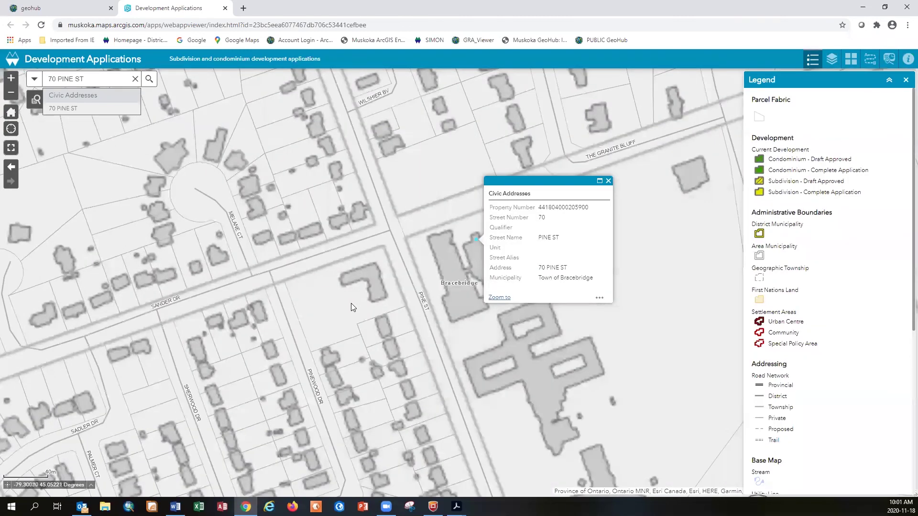
left_click(608, 183)
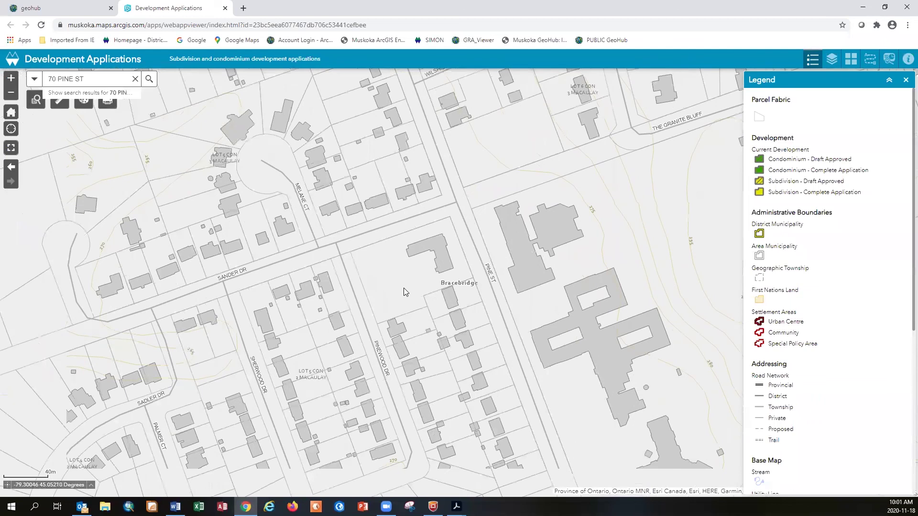
scroll(403, 287, "up", 1)
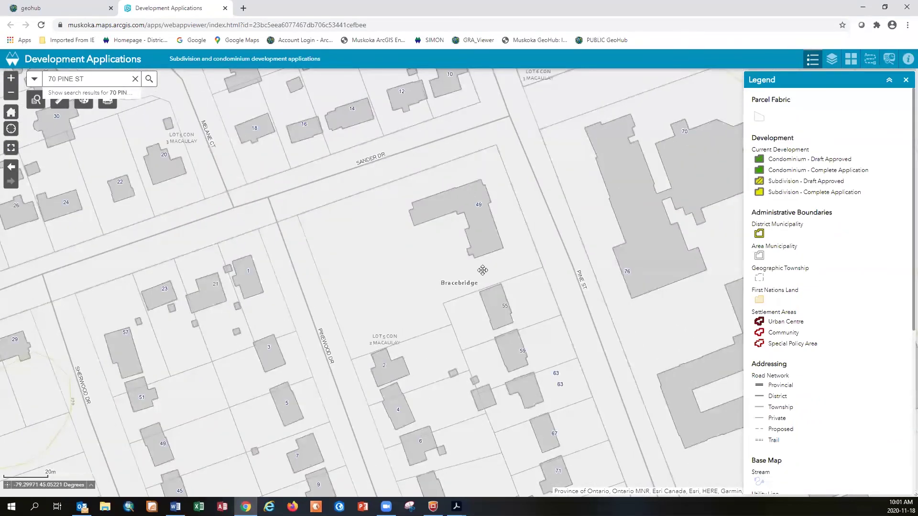
left_click_drag(446, 275, 348, 293)
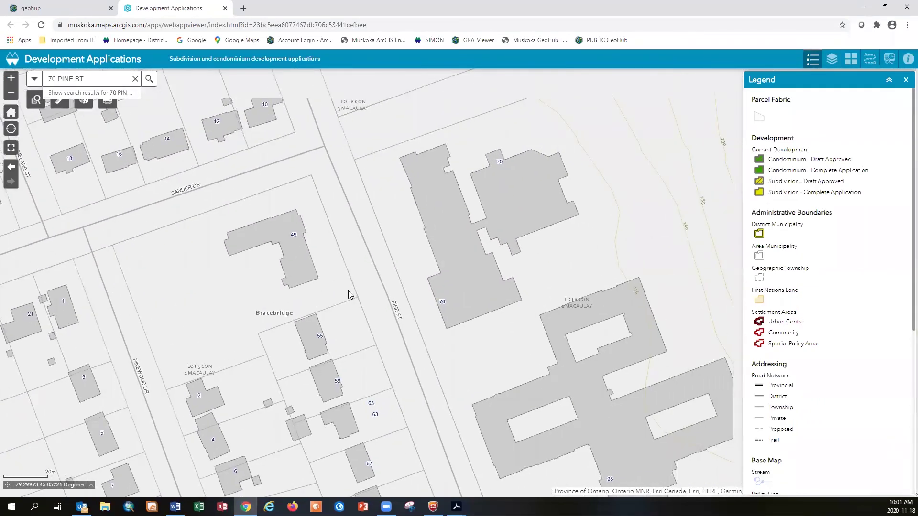
left_click(851, 59)
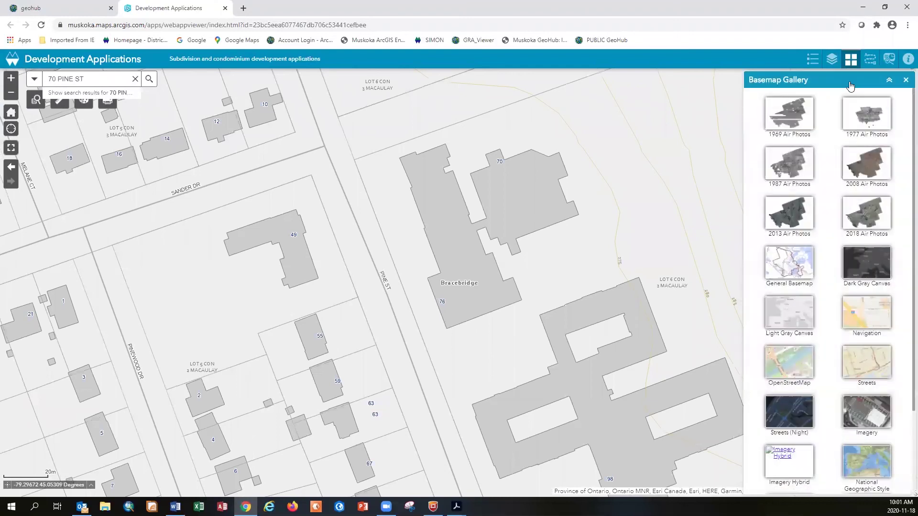
Switch the basemap to 2018 Air Photos, clear the address search, and zoom out one level
left_click(866, 214)
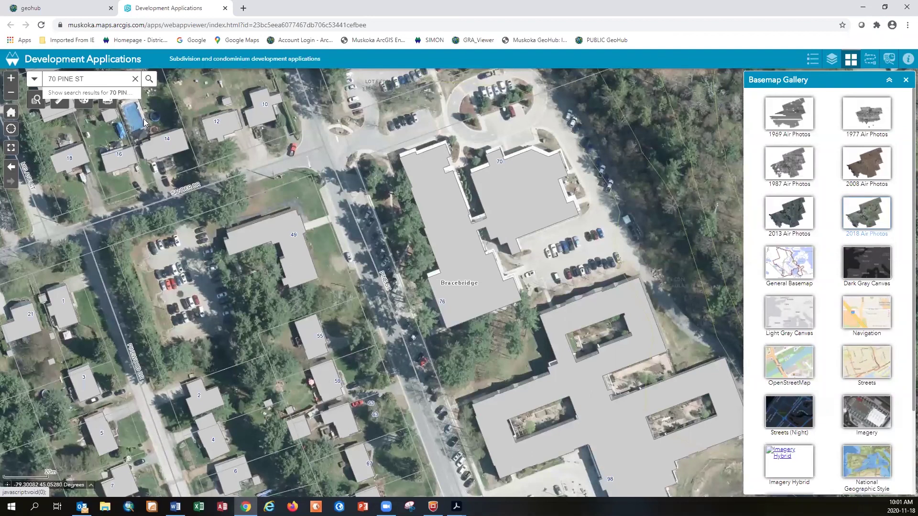
left_click(135, 79)
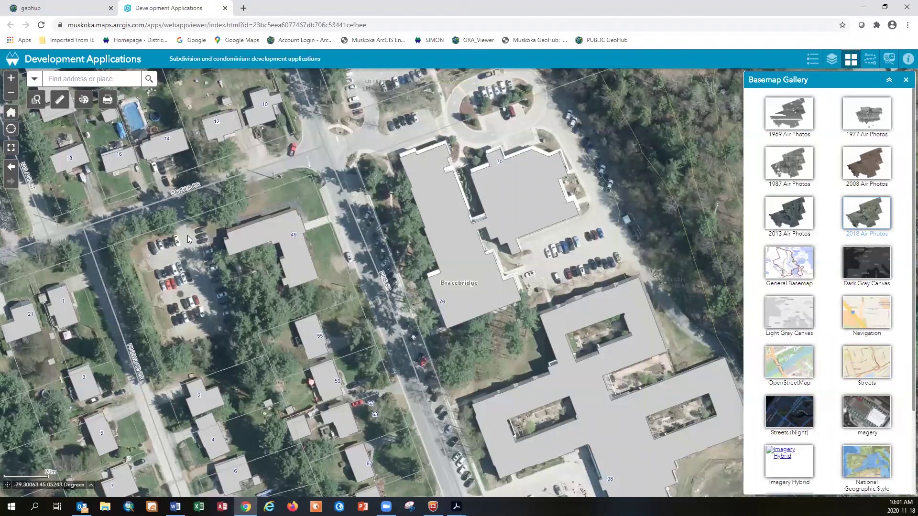
scroll(187, 237, "down", 1)
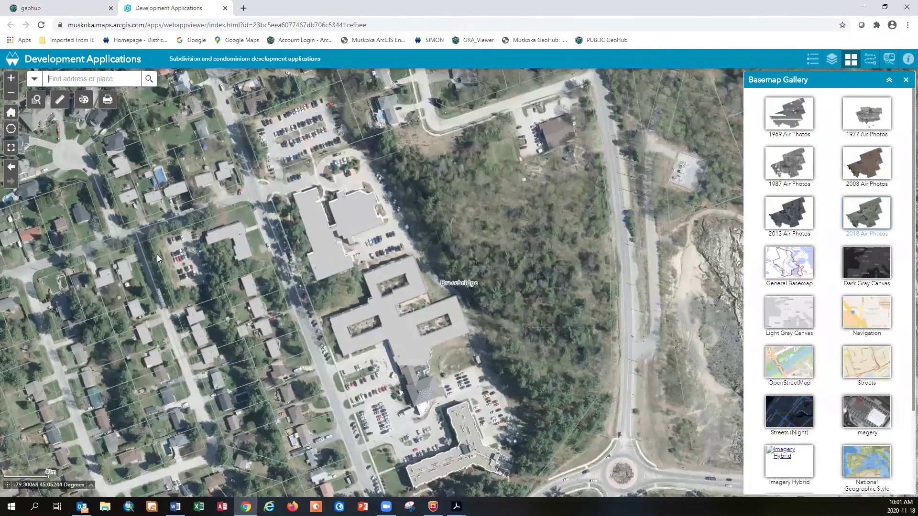
key("alt+Tab")
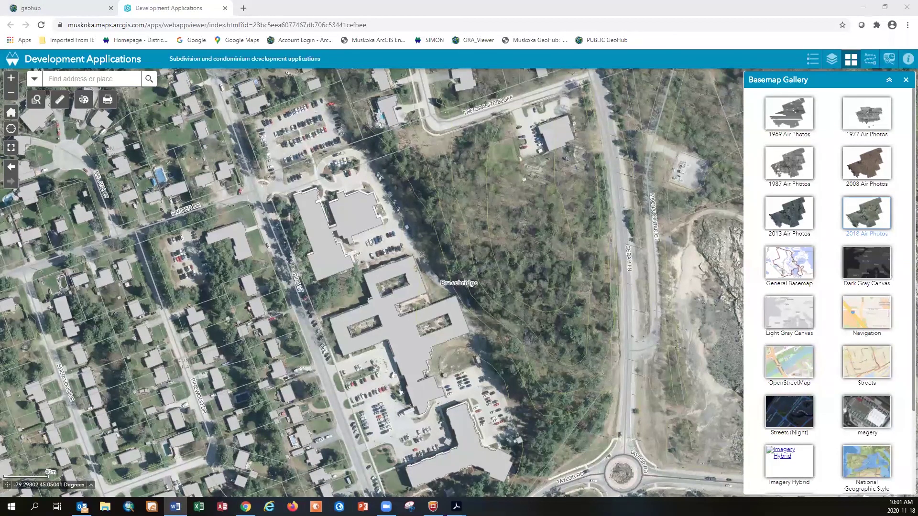
Close the Development Applications map and scroll down the GeoHub Maps list to the Water Quality card
left_click(225, 8)
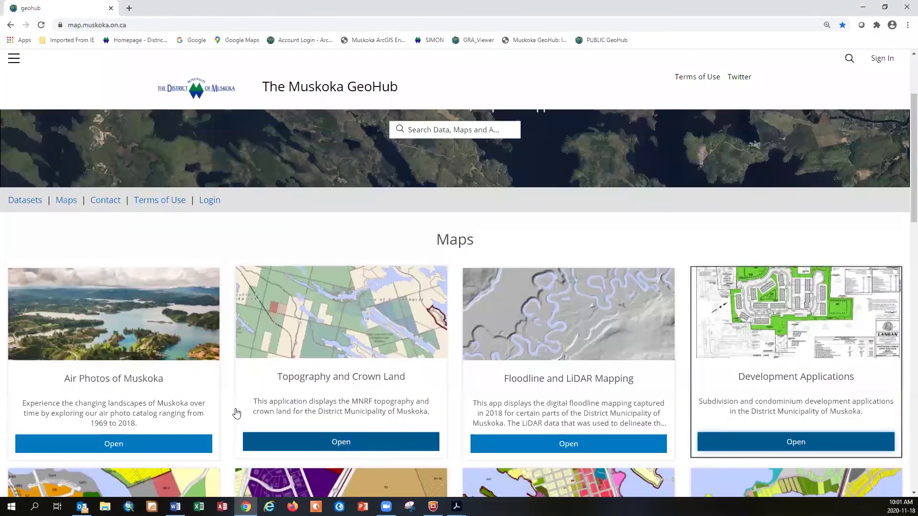
scroll(234, 412, "down", 5)
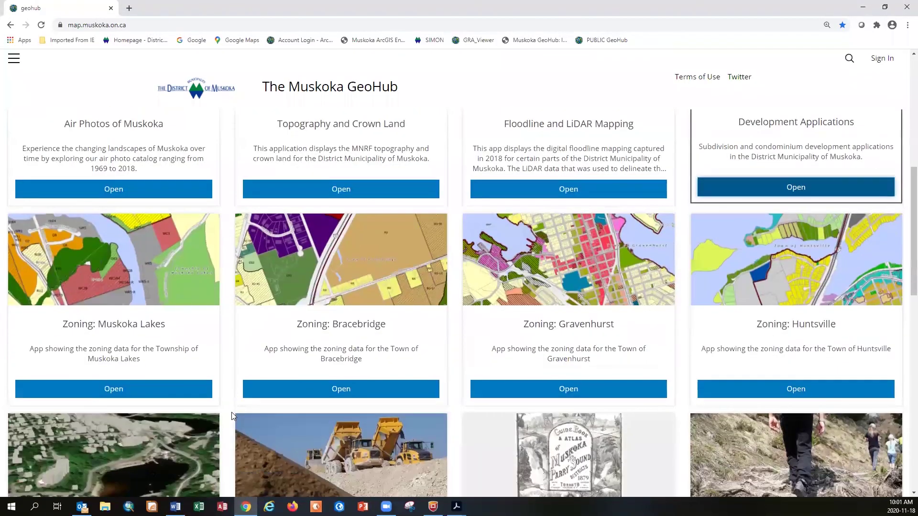
scroll(232, 416, "down", 4)
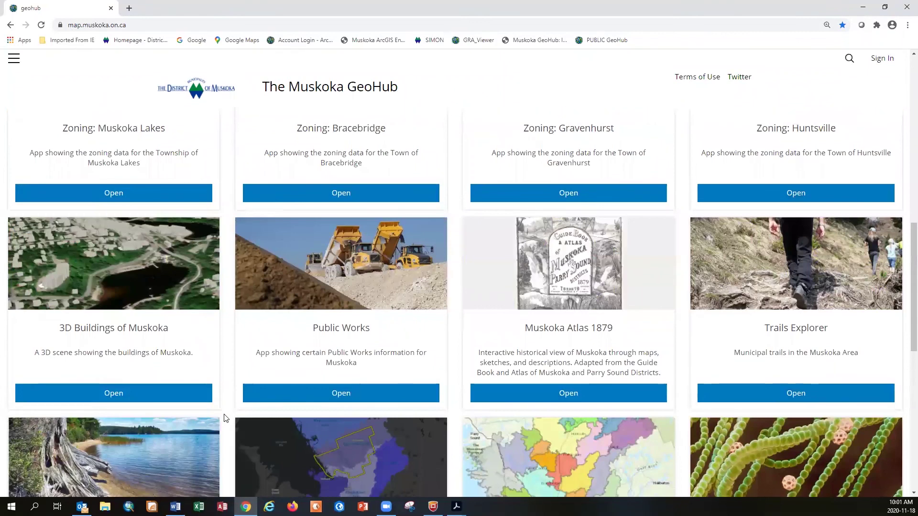
scroll(225, 418, "down", 4)
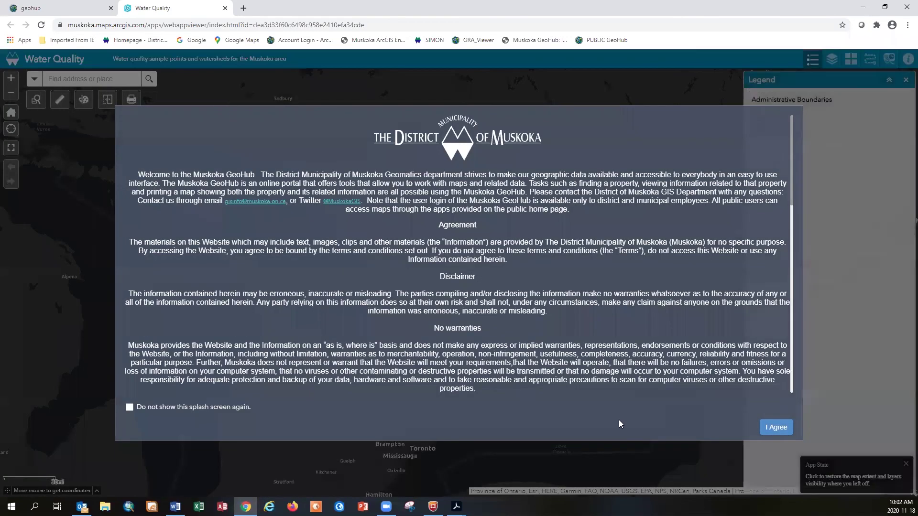
Accept the disclaimer and query the sub-watersheds for Watershed Name Ada Lk
key("Return")
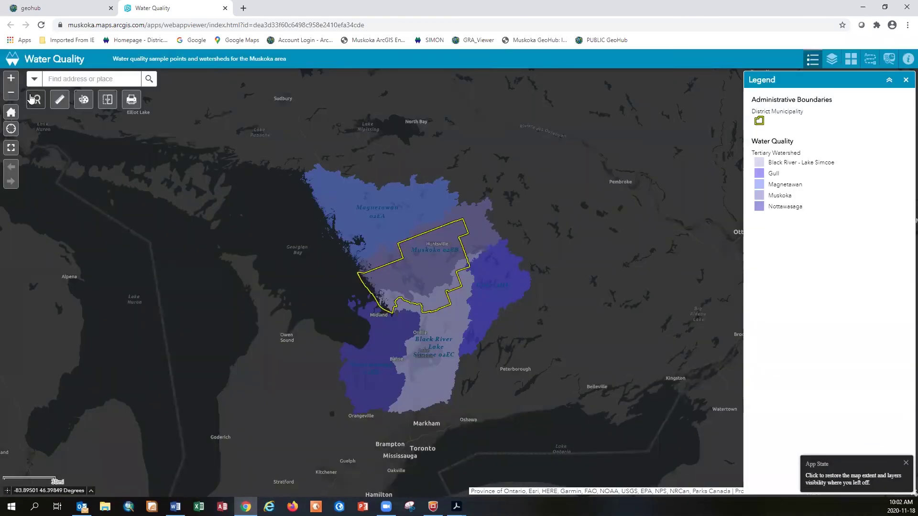
left_click(36, 100)
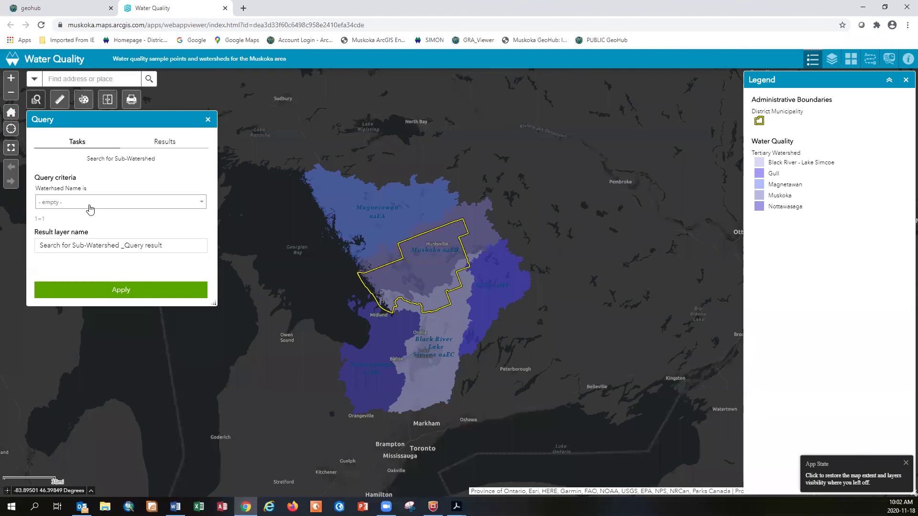
left_click(90, 205)
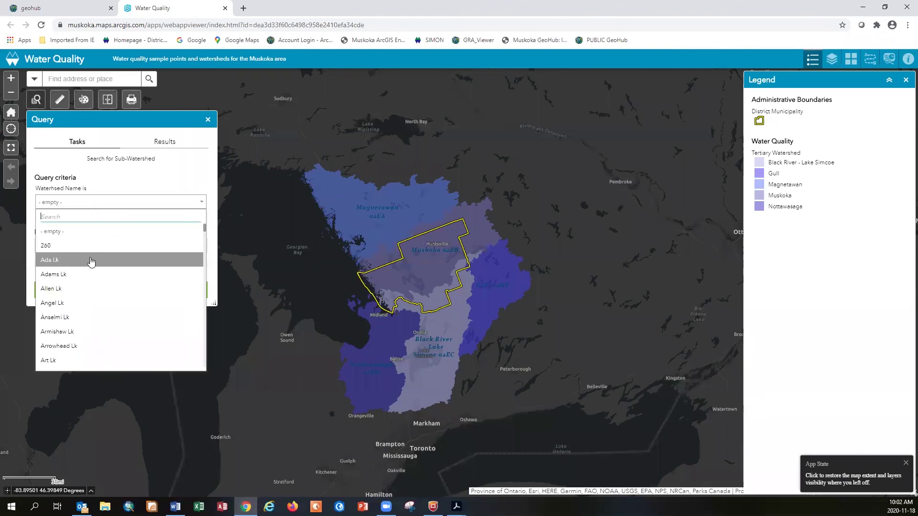
left_click(90, 260)
left_click(125, 296)
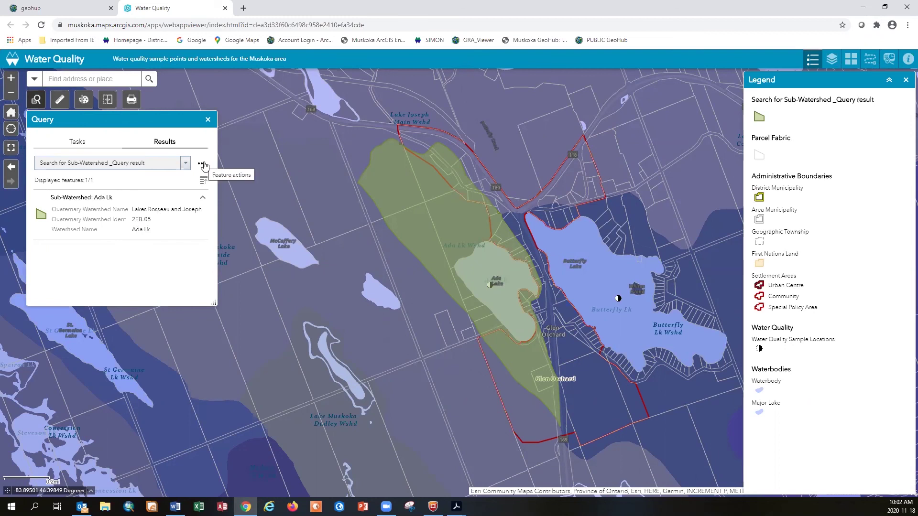
Remove the Ada Lk result from the map and close the Query panel
left_click(203, 164)
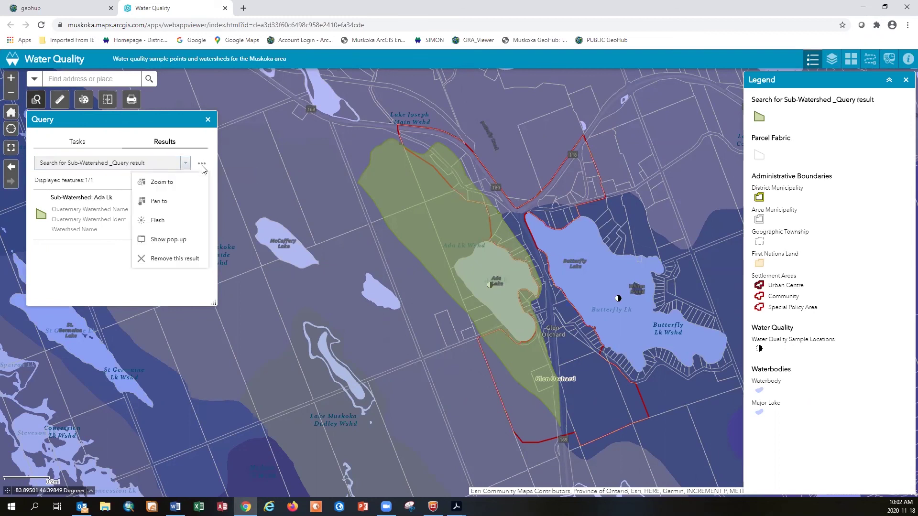
left_click(174, 259)
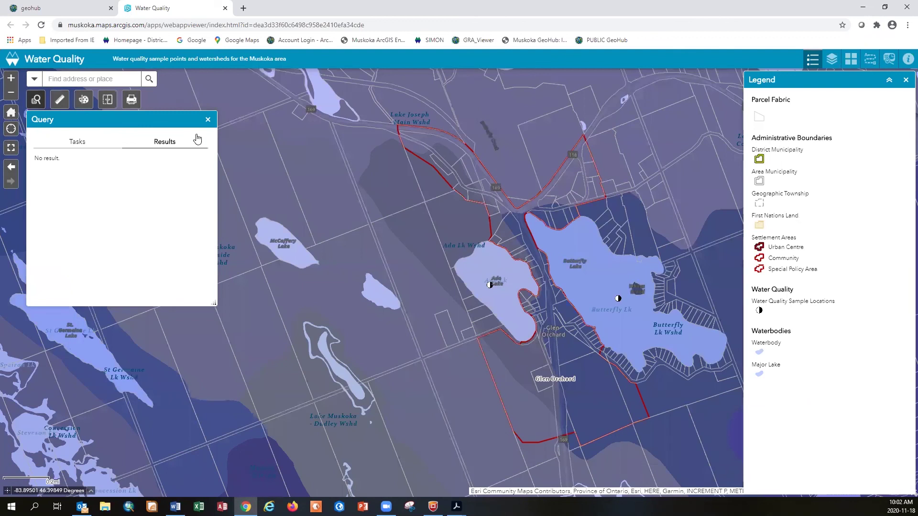
left_click(208, 120)
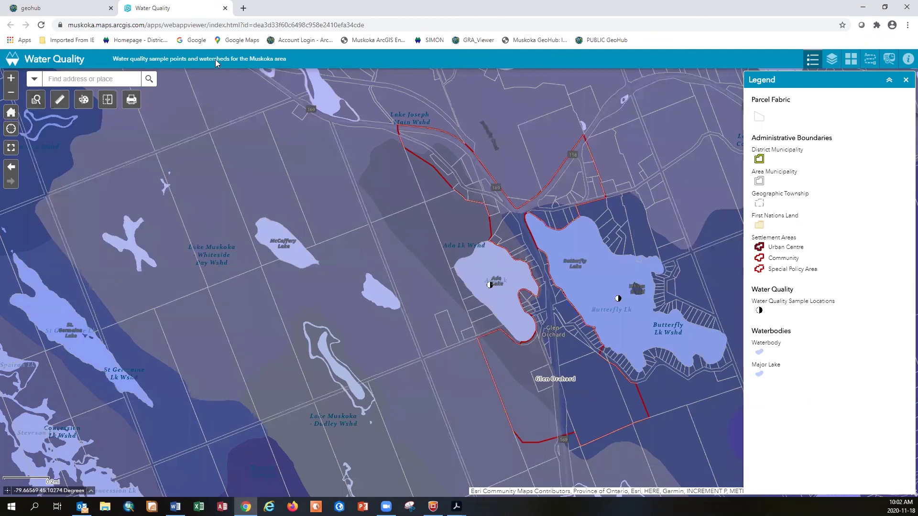
Close the Water Quality map and view the Boundaries Settlement Areas dataset's GeoService API URL
left_click(225, 8)
scroll(362, 387, "down", 5)
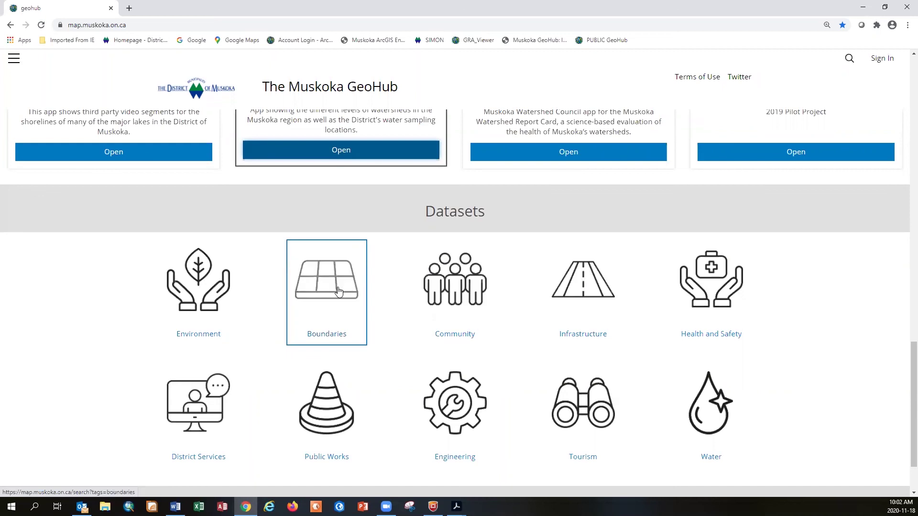
left_click(338, 291)
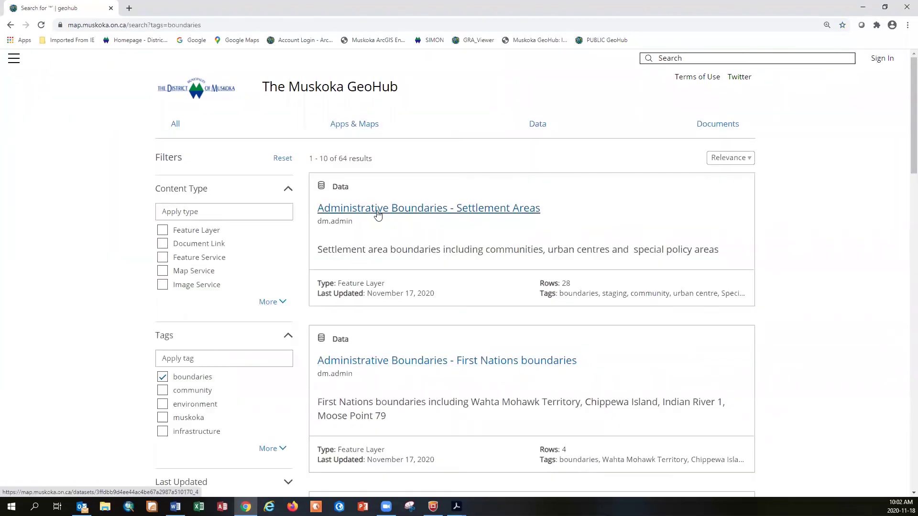
left_click(377, 213)
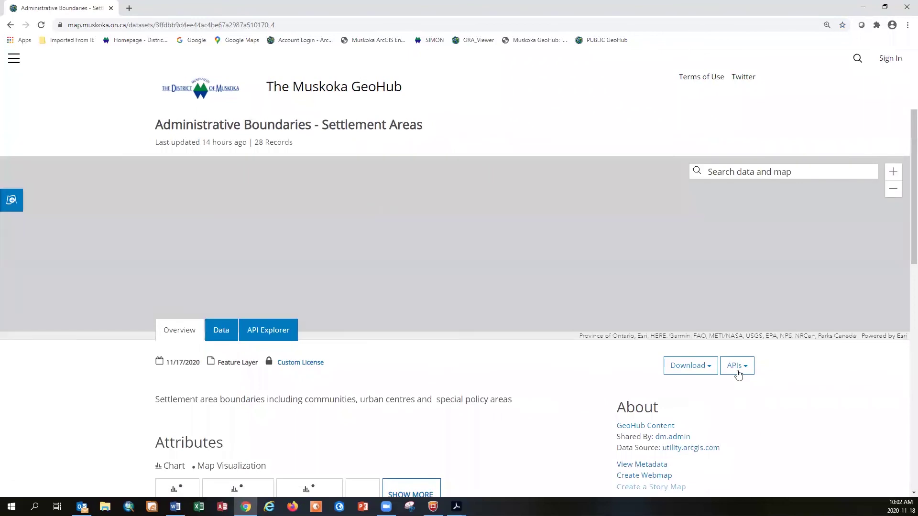
left_click(740, 376)
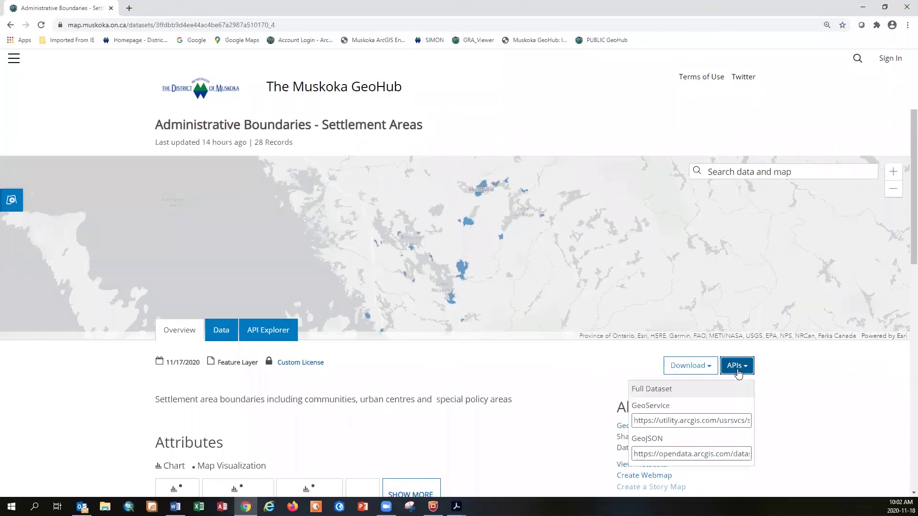
left_click(730, 423)
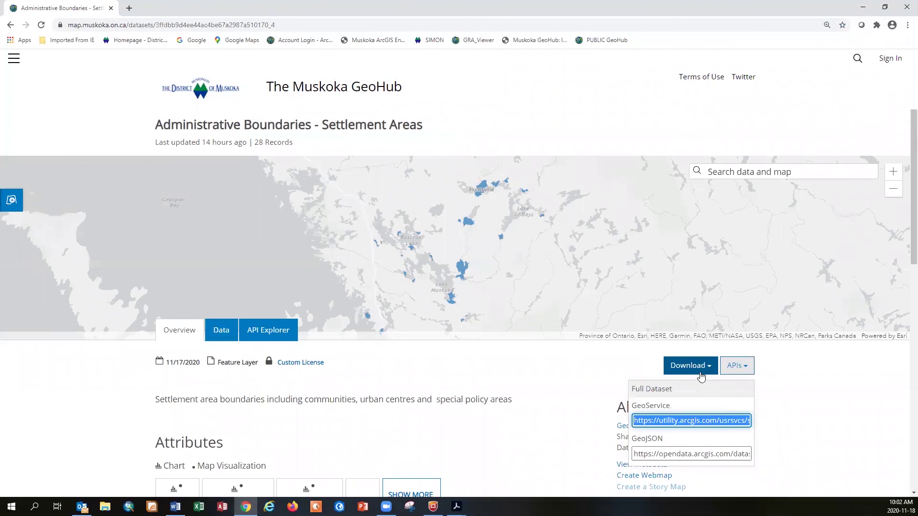
Dismiss the API links and return to the GeoHub home page's Maps gallery
left_click(75, 401)
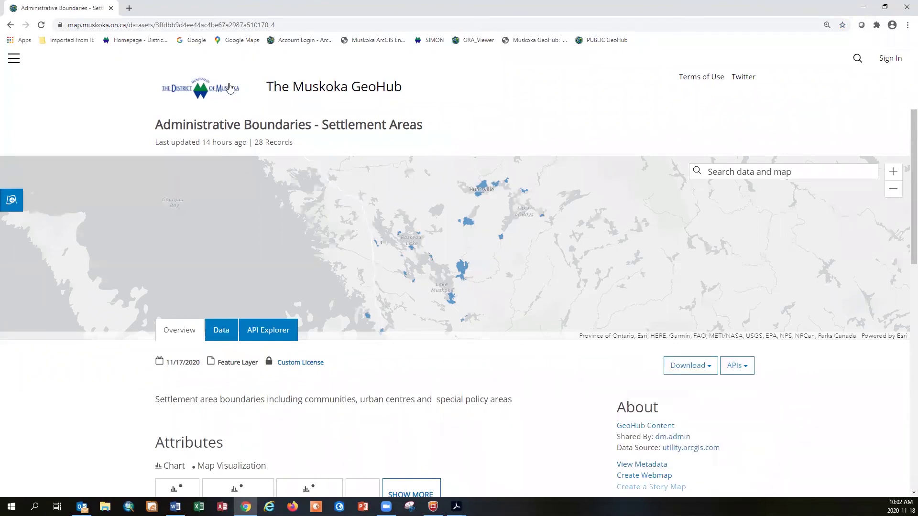
left_click(324, 92)
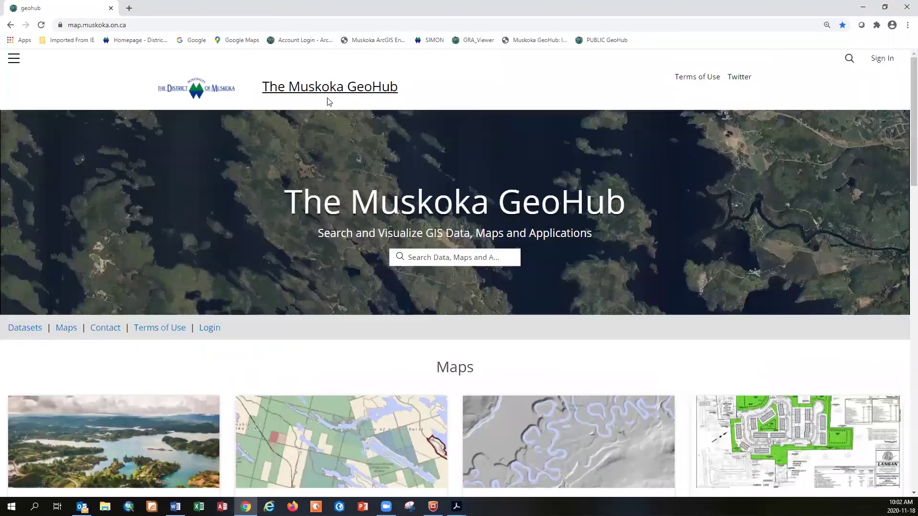
scroll(269, 314, "down", 6)
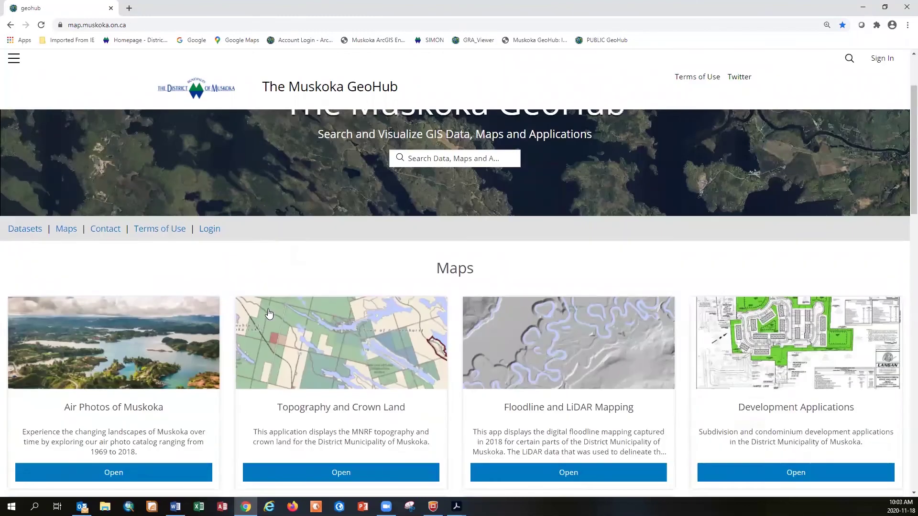
scroll(269, 313, "down", 7)
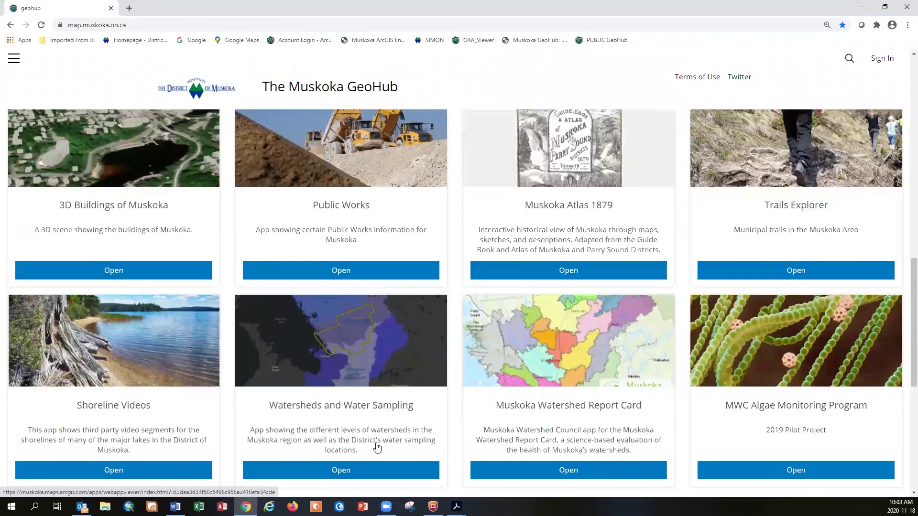
Switch to Muskoka GeoHub Demo Page2.pdf in Acrobat from the taskbar preview
mouse_move(457, 506)
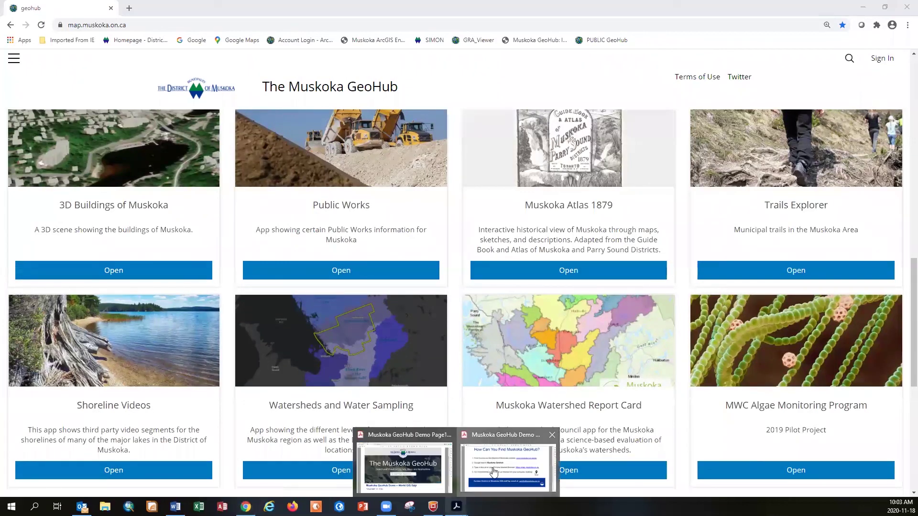
left_click(495, 473)
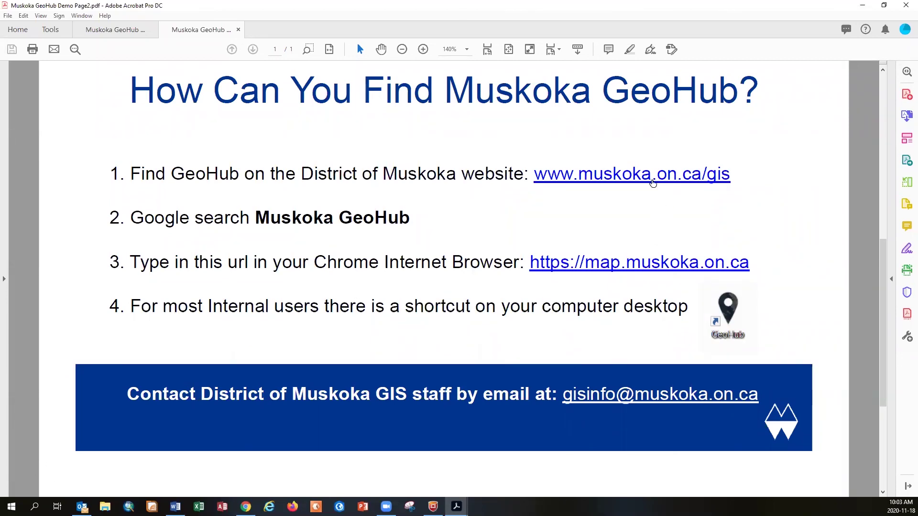
left_click(653, 183)
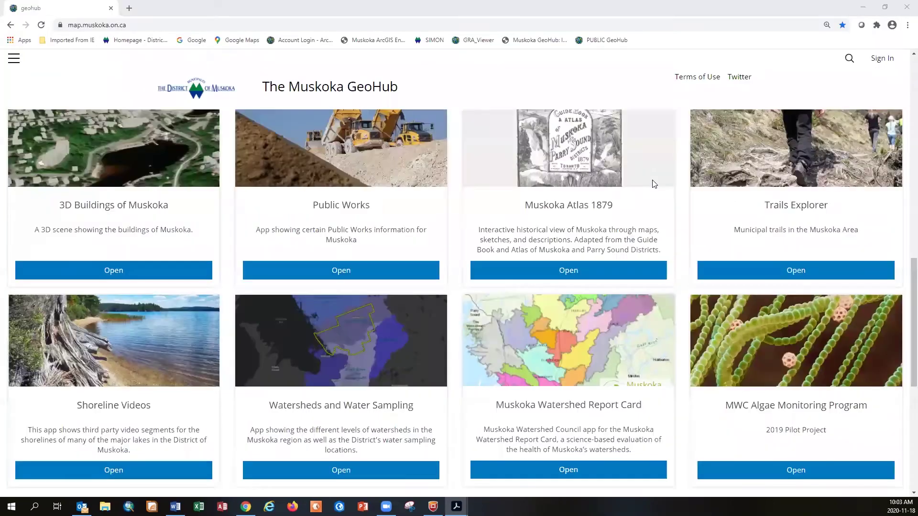
scroll(437, 311, "down", 4)
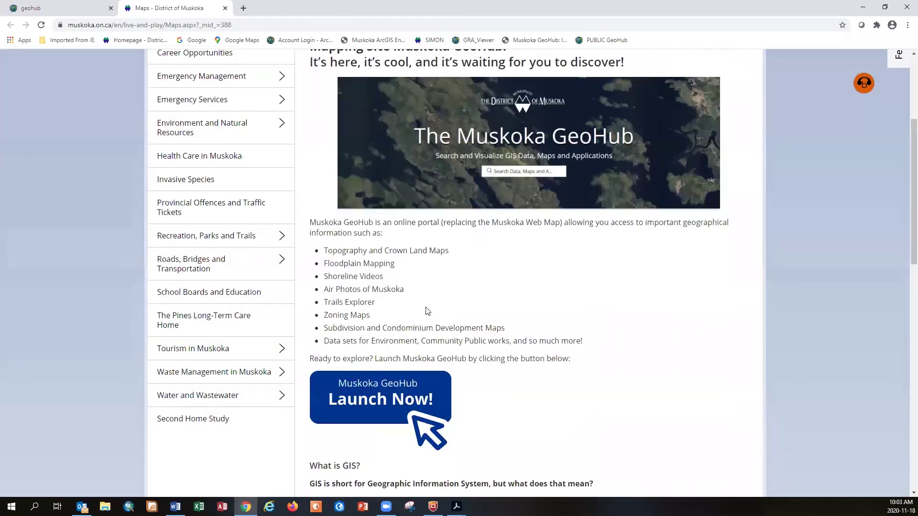
scroll(430, 289, "down", 5)
scroll(421, 306, "up", 7)
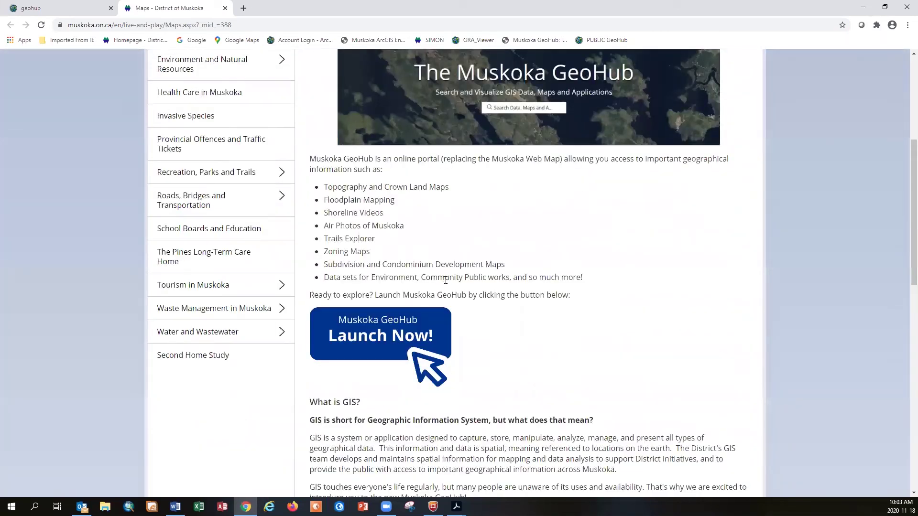
scroll(402, 335, "up", 3)
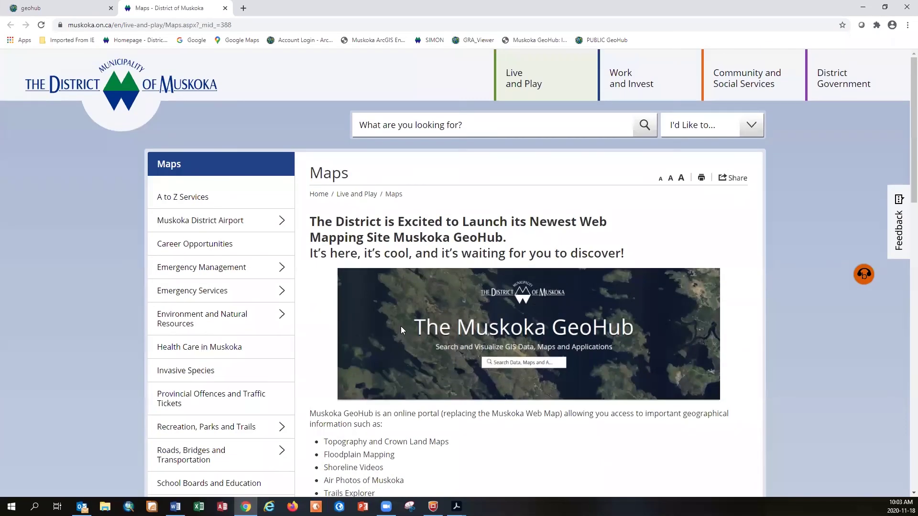
left_click(225, 8)
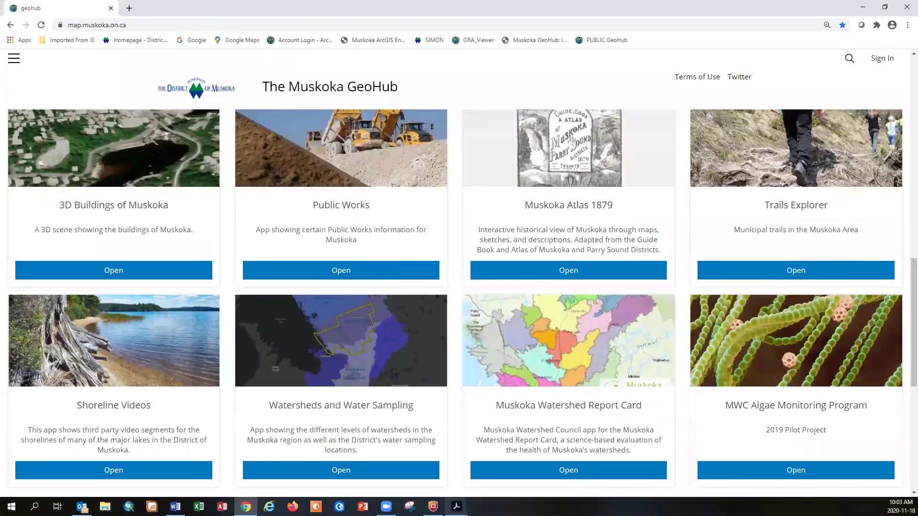
Bring Muskoka GeoHub Demo Page2.pdf back to the front in Acrobat from the taskbar
left_click(457, 506)
left_click(498, 474)
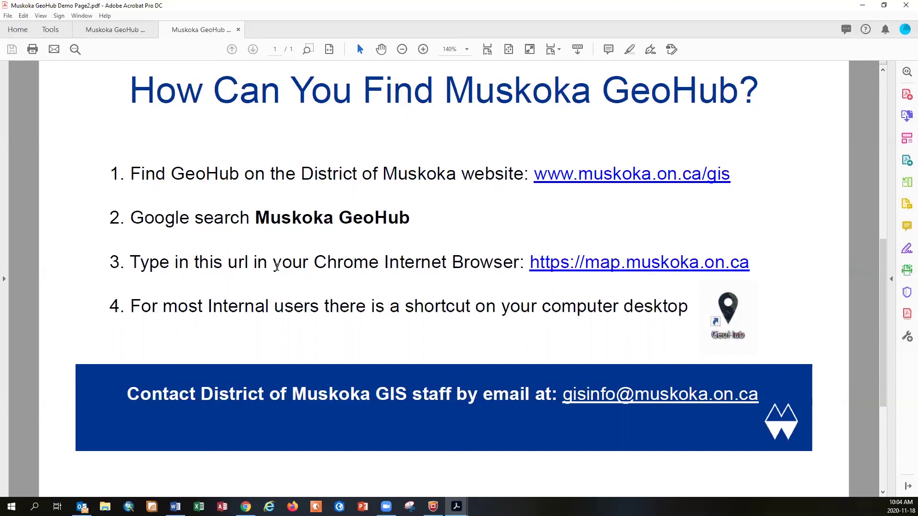
scroll(276, 267, "down", 1)
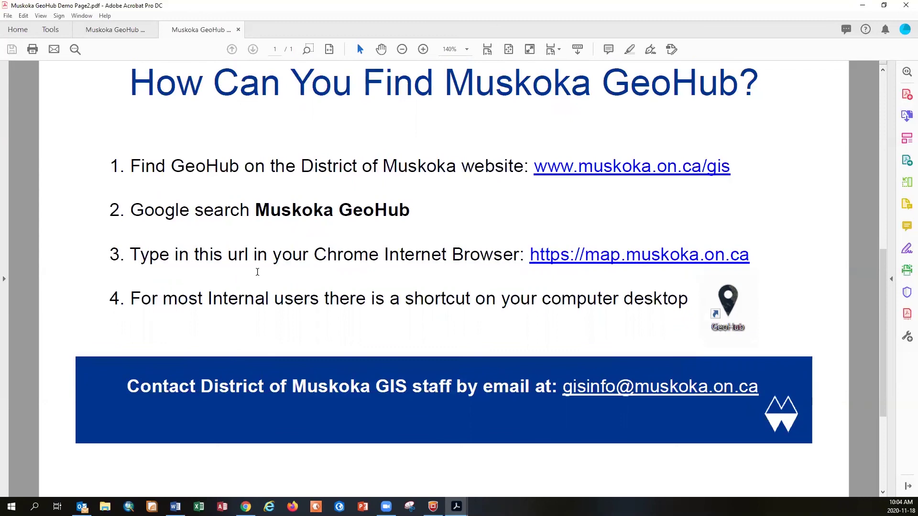